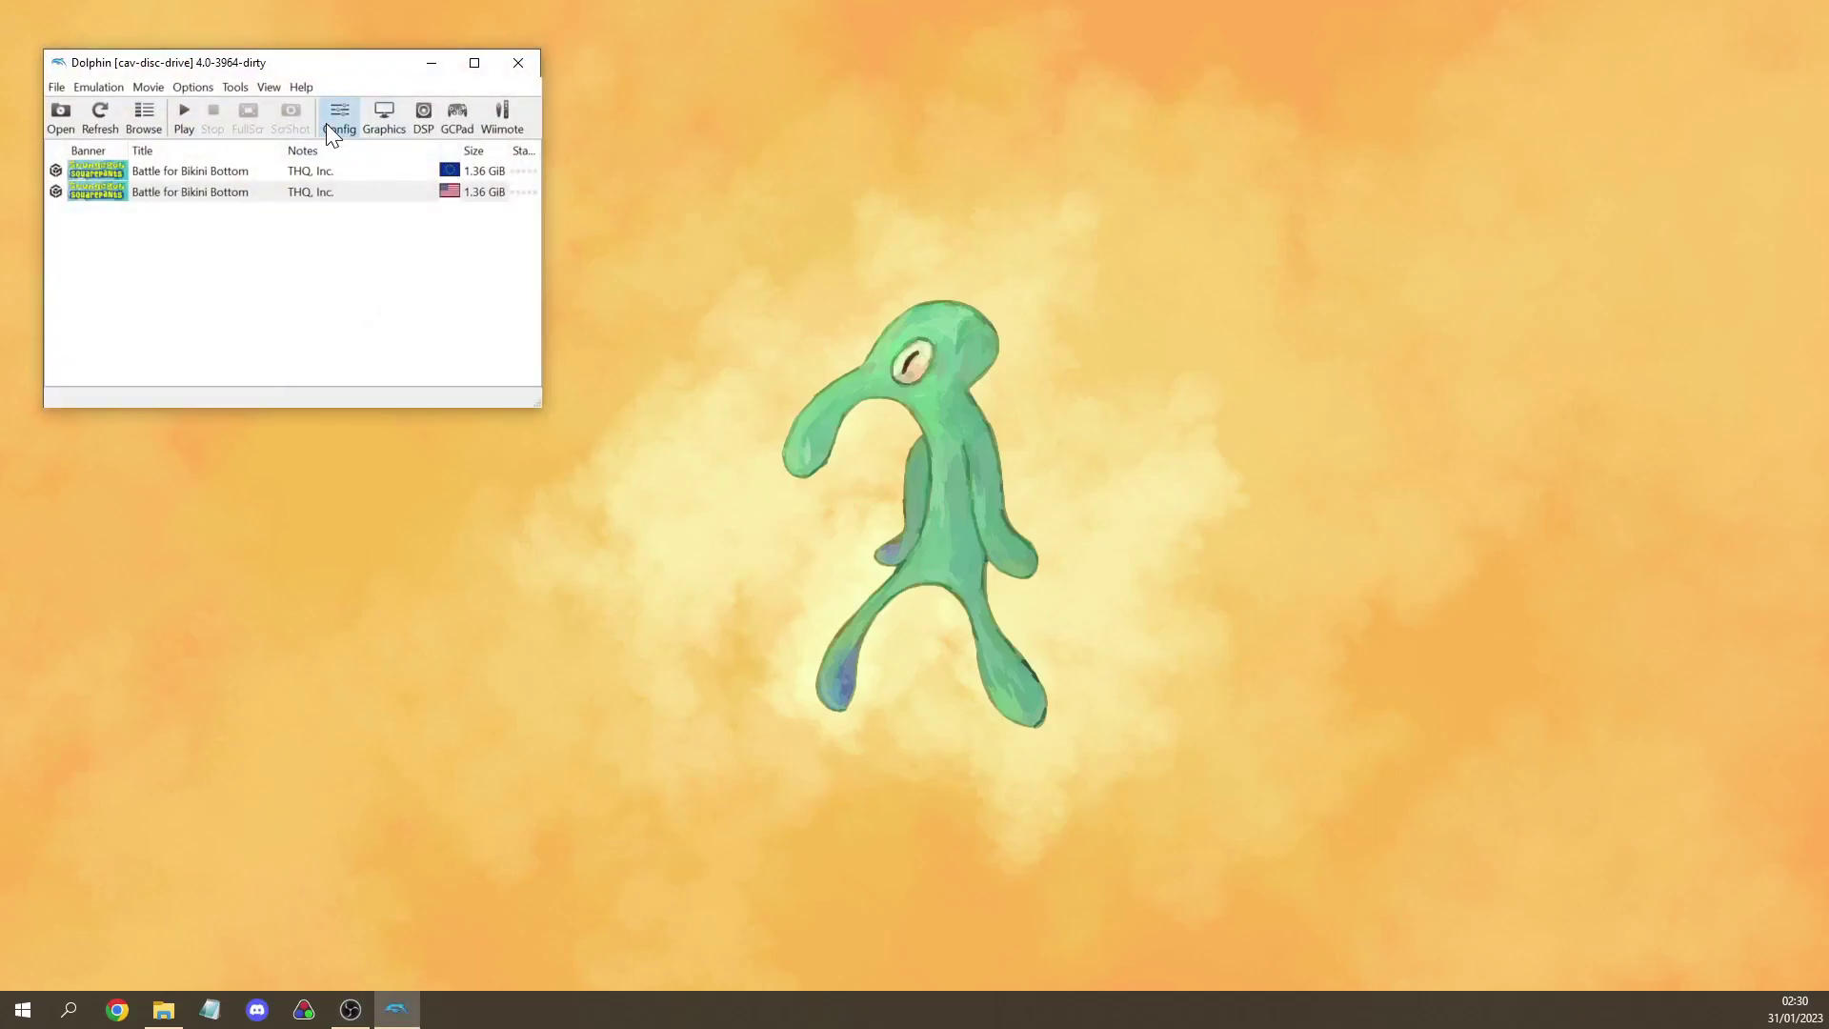
# Check the ISO directories in the emulator's path configuration and close the dialog
pyautogui.click(327, 124)
pyautogui.click(430, 68)
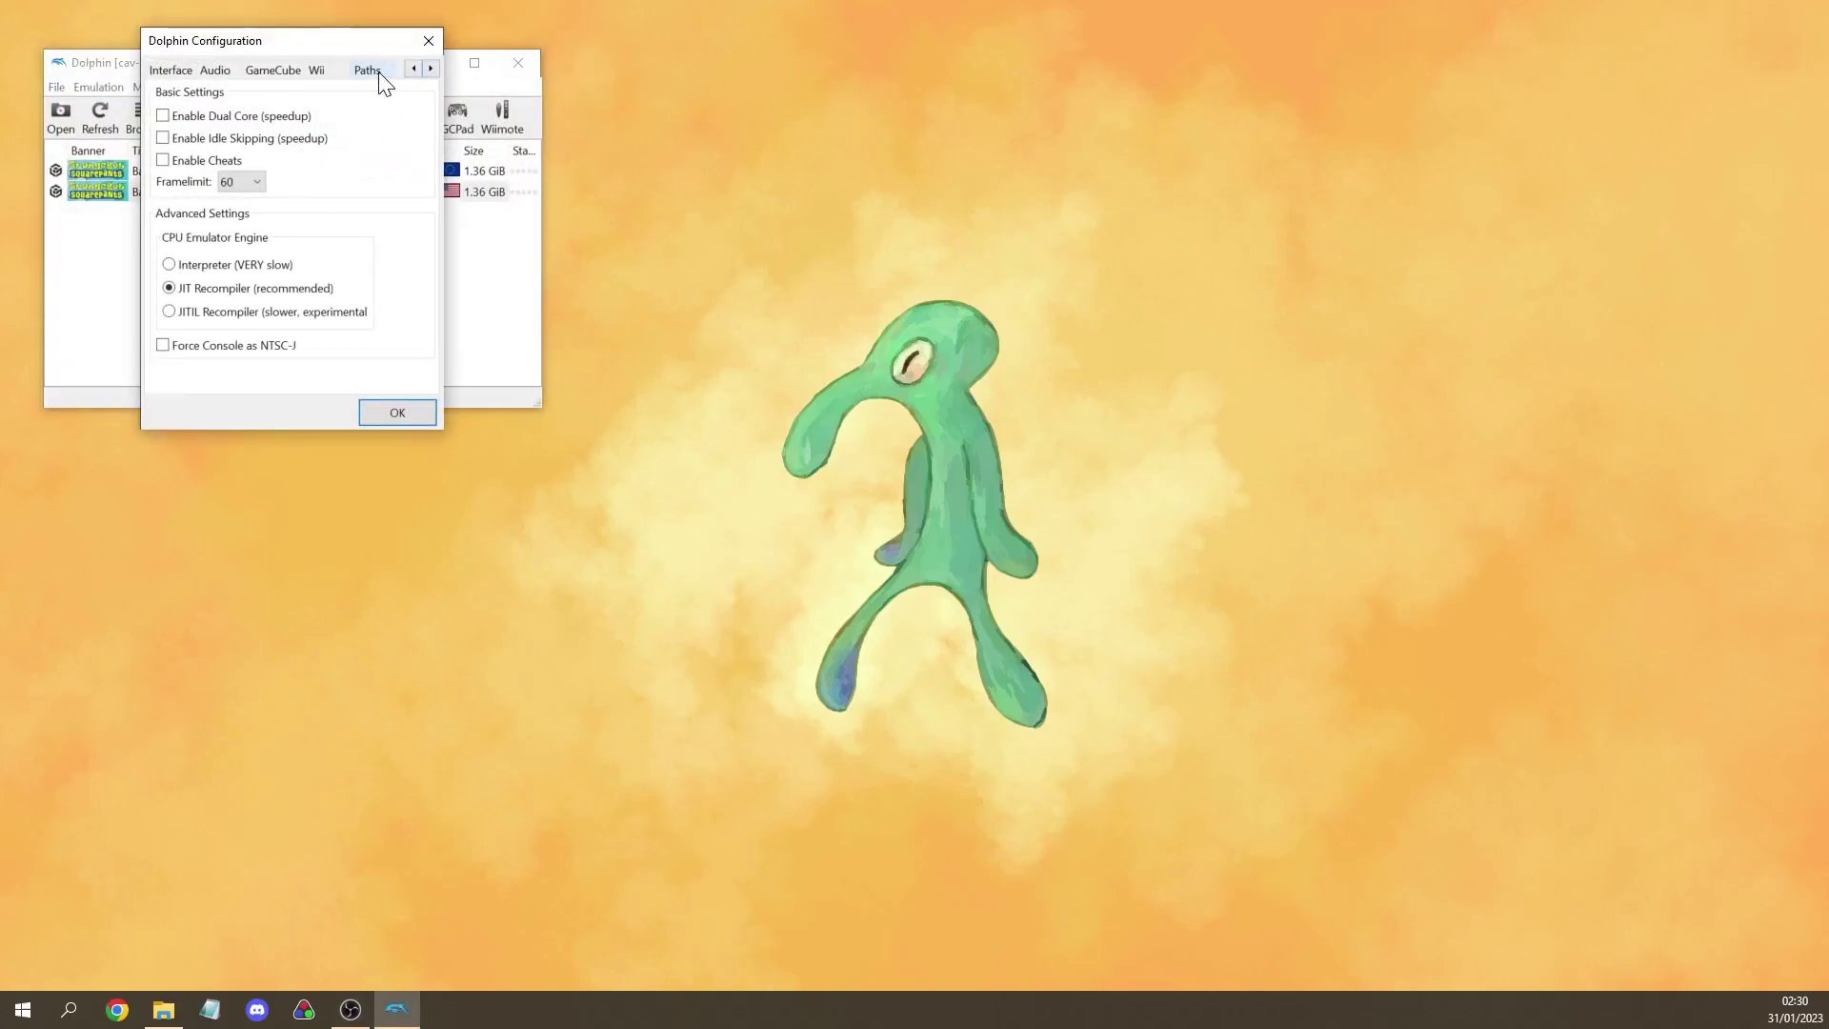
pyautogui.click(368, 71)
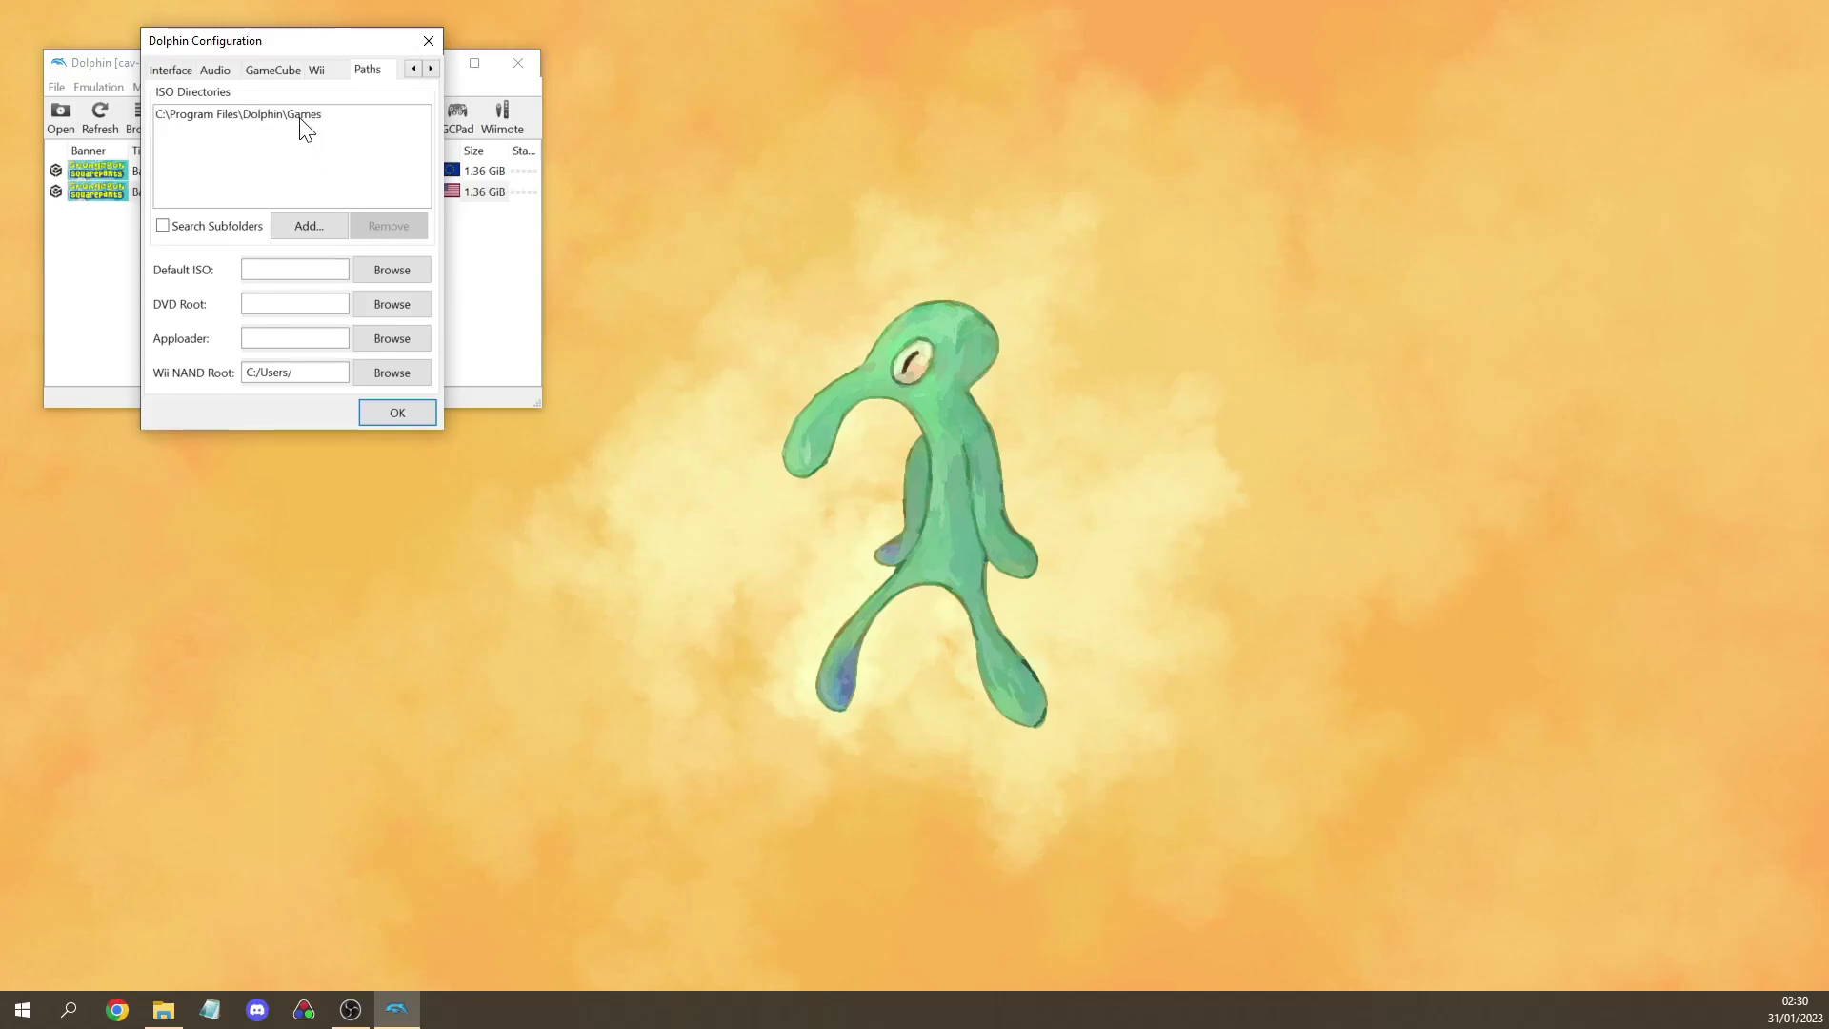
pyautogui.click(413, 409)
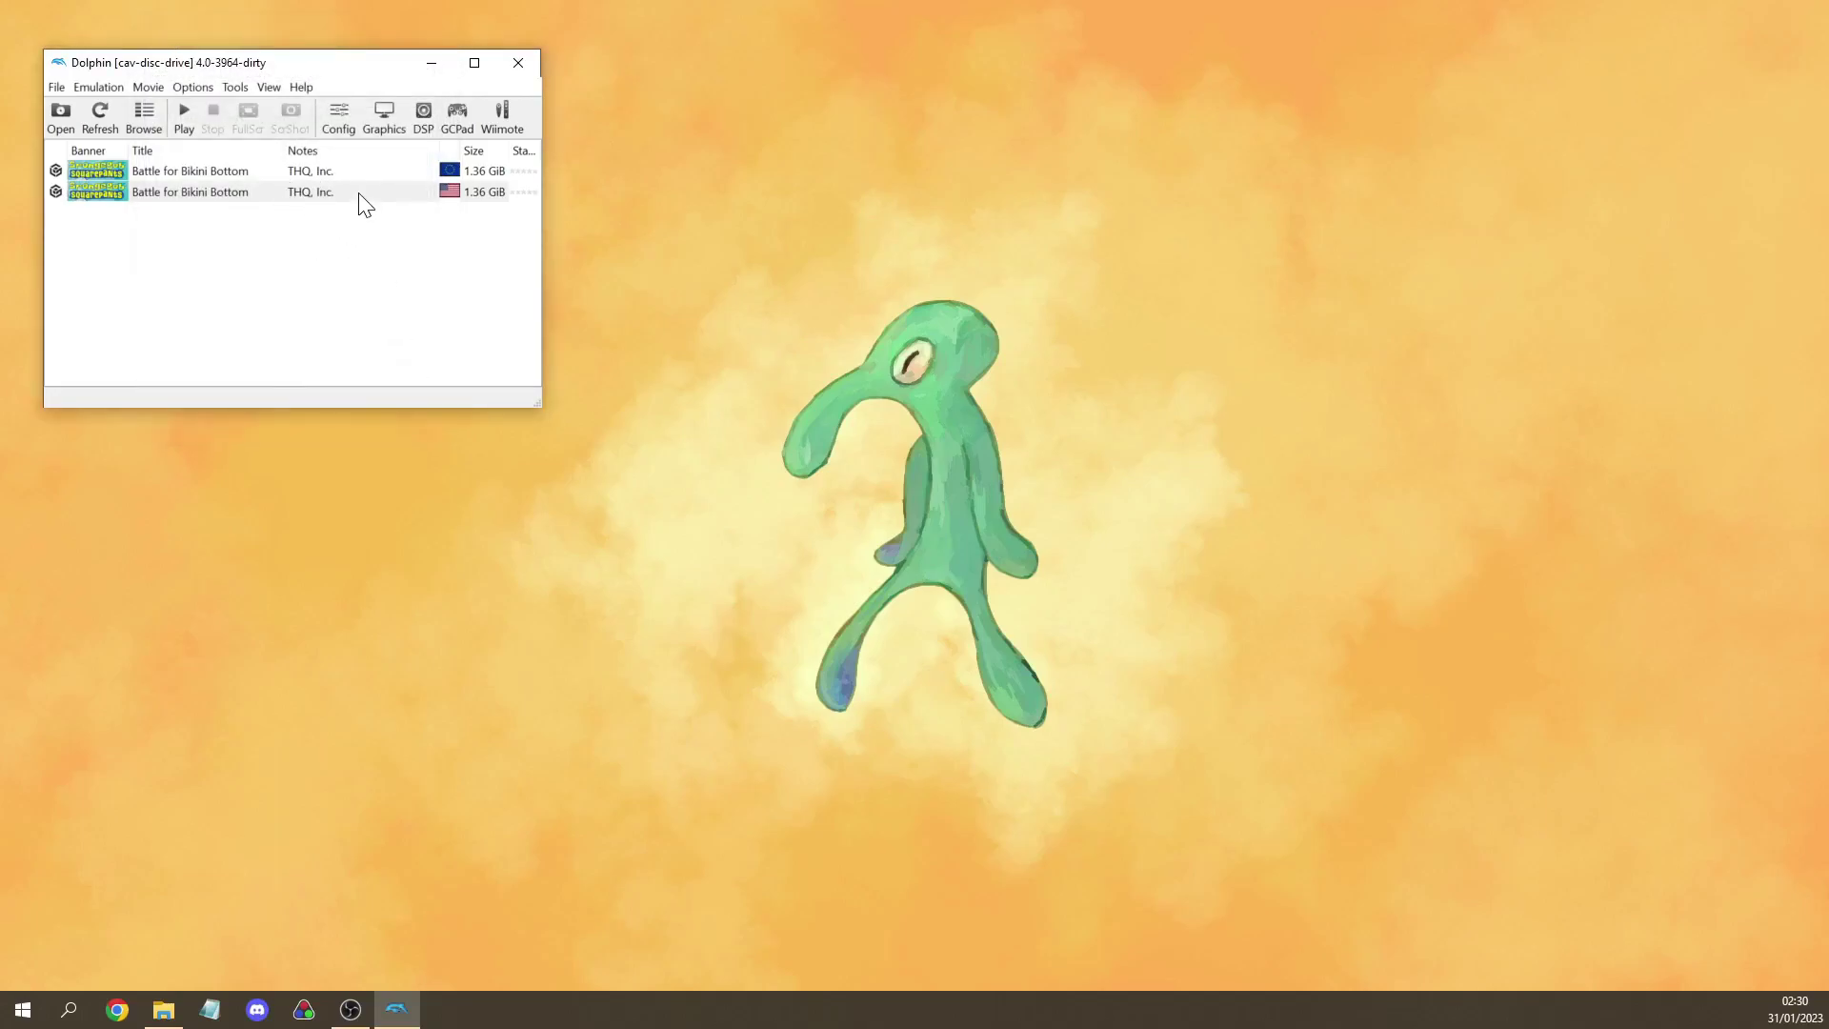
# Open the GameCube pad configuration and examine the Pad 1 device choice and its A button mapping
pyautogui.click(460, 114)
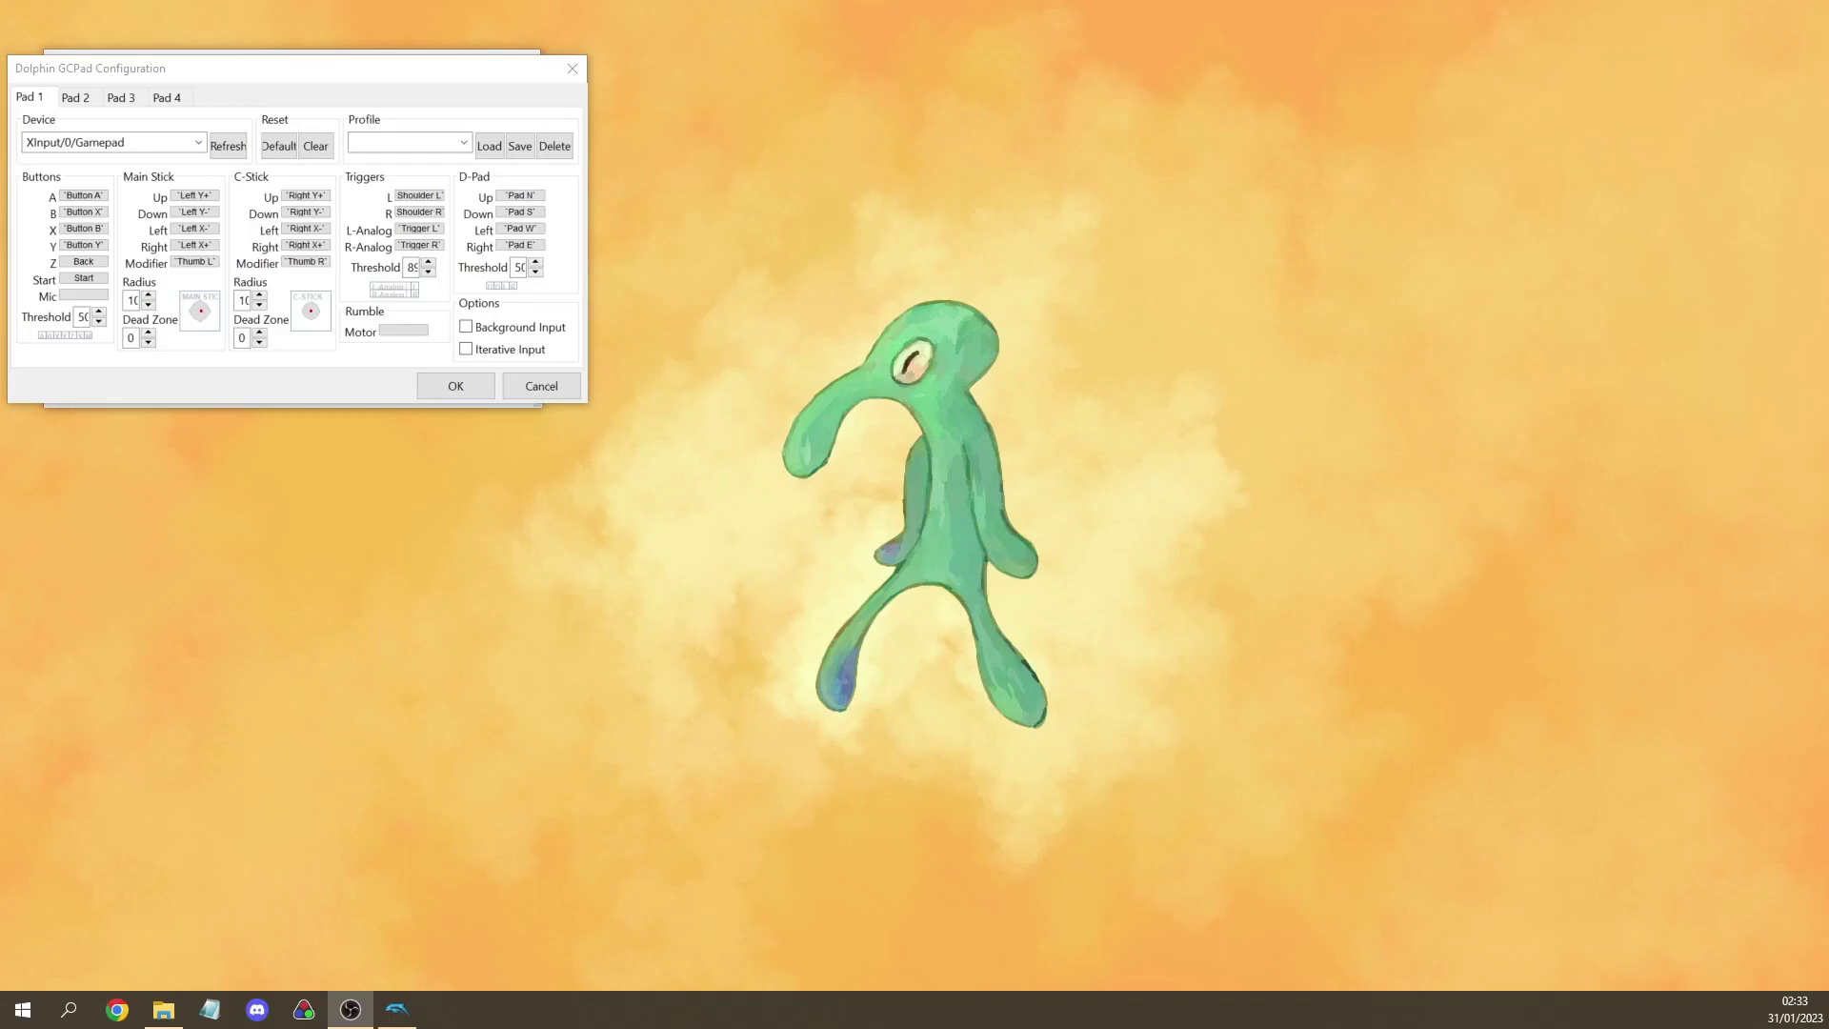
pyautogui.click(198, 142)
pyautogui.click(197, 140)
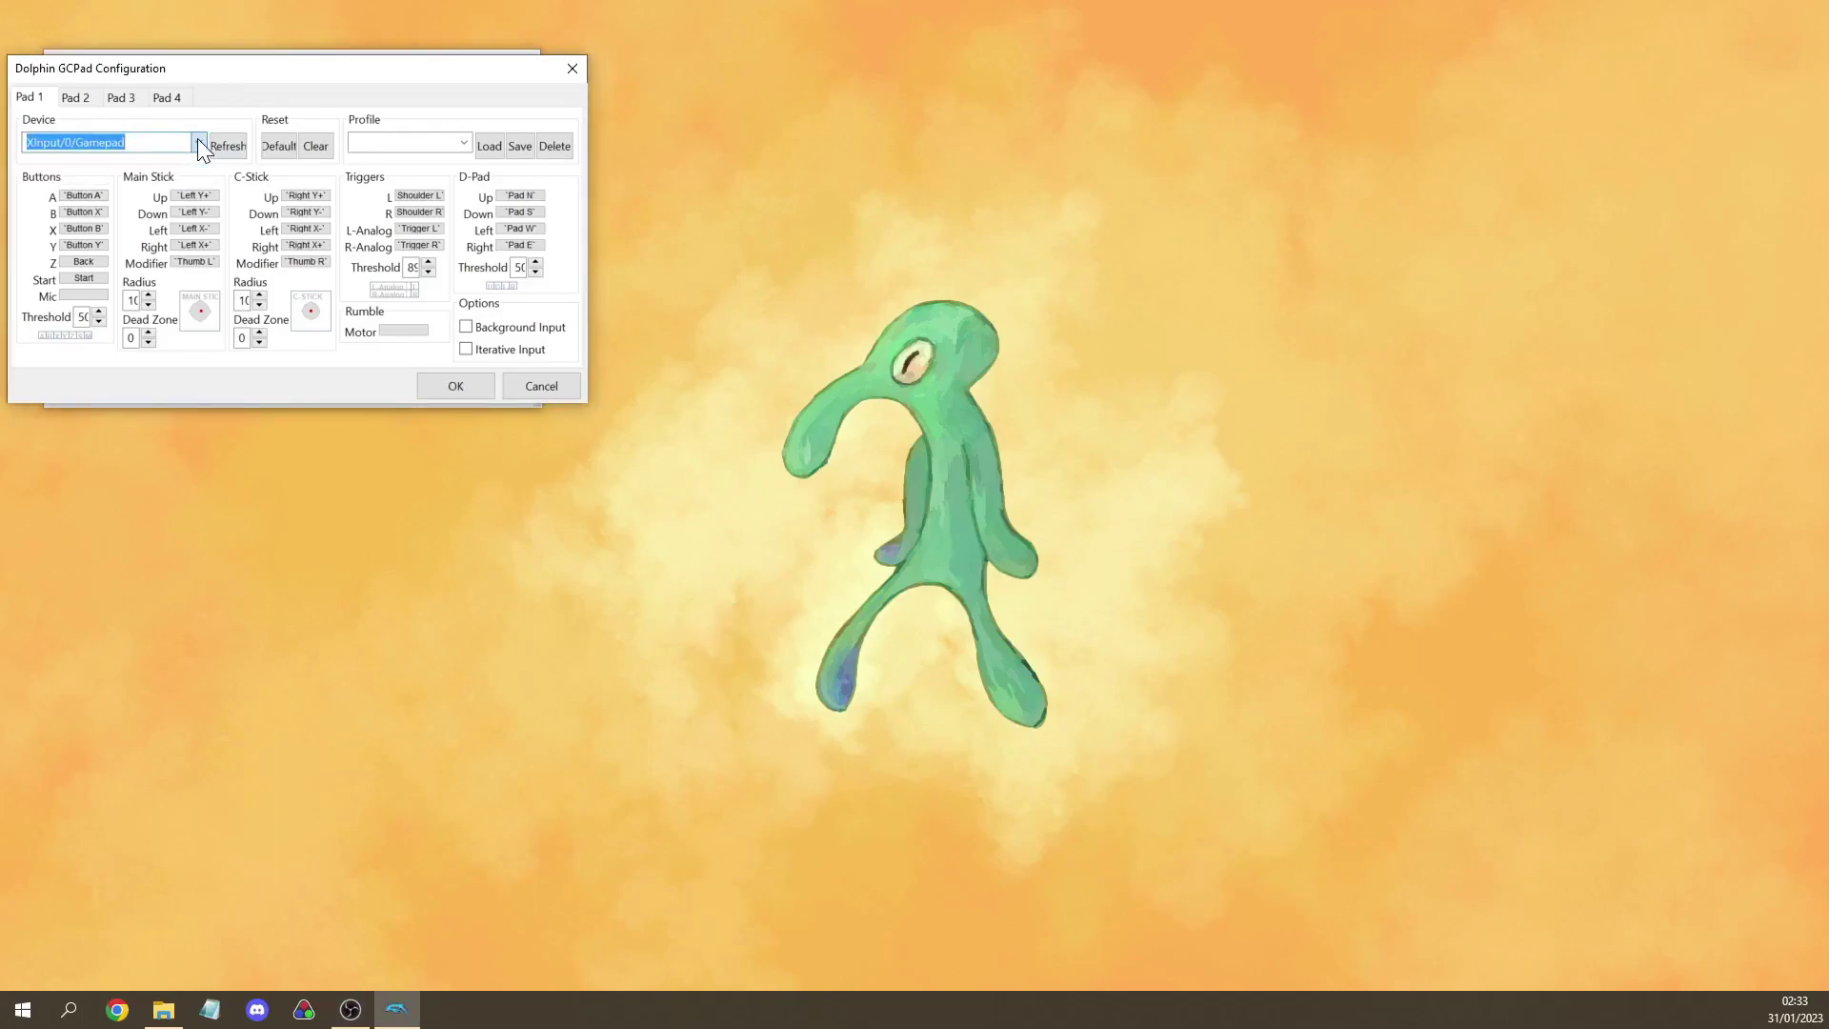
pyautogui.click(100, 198)
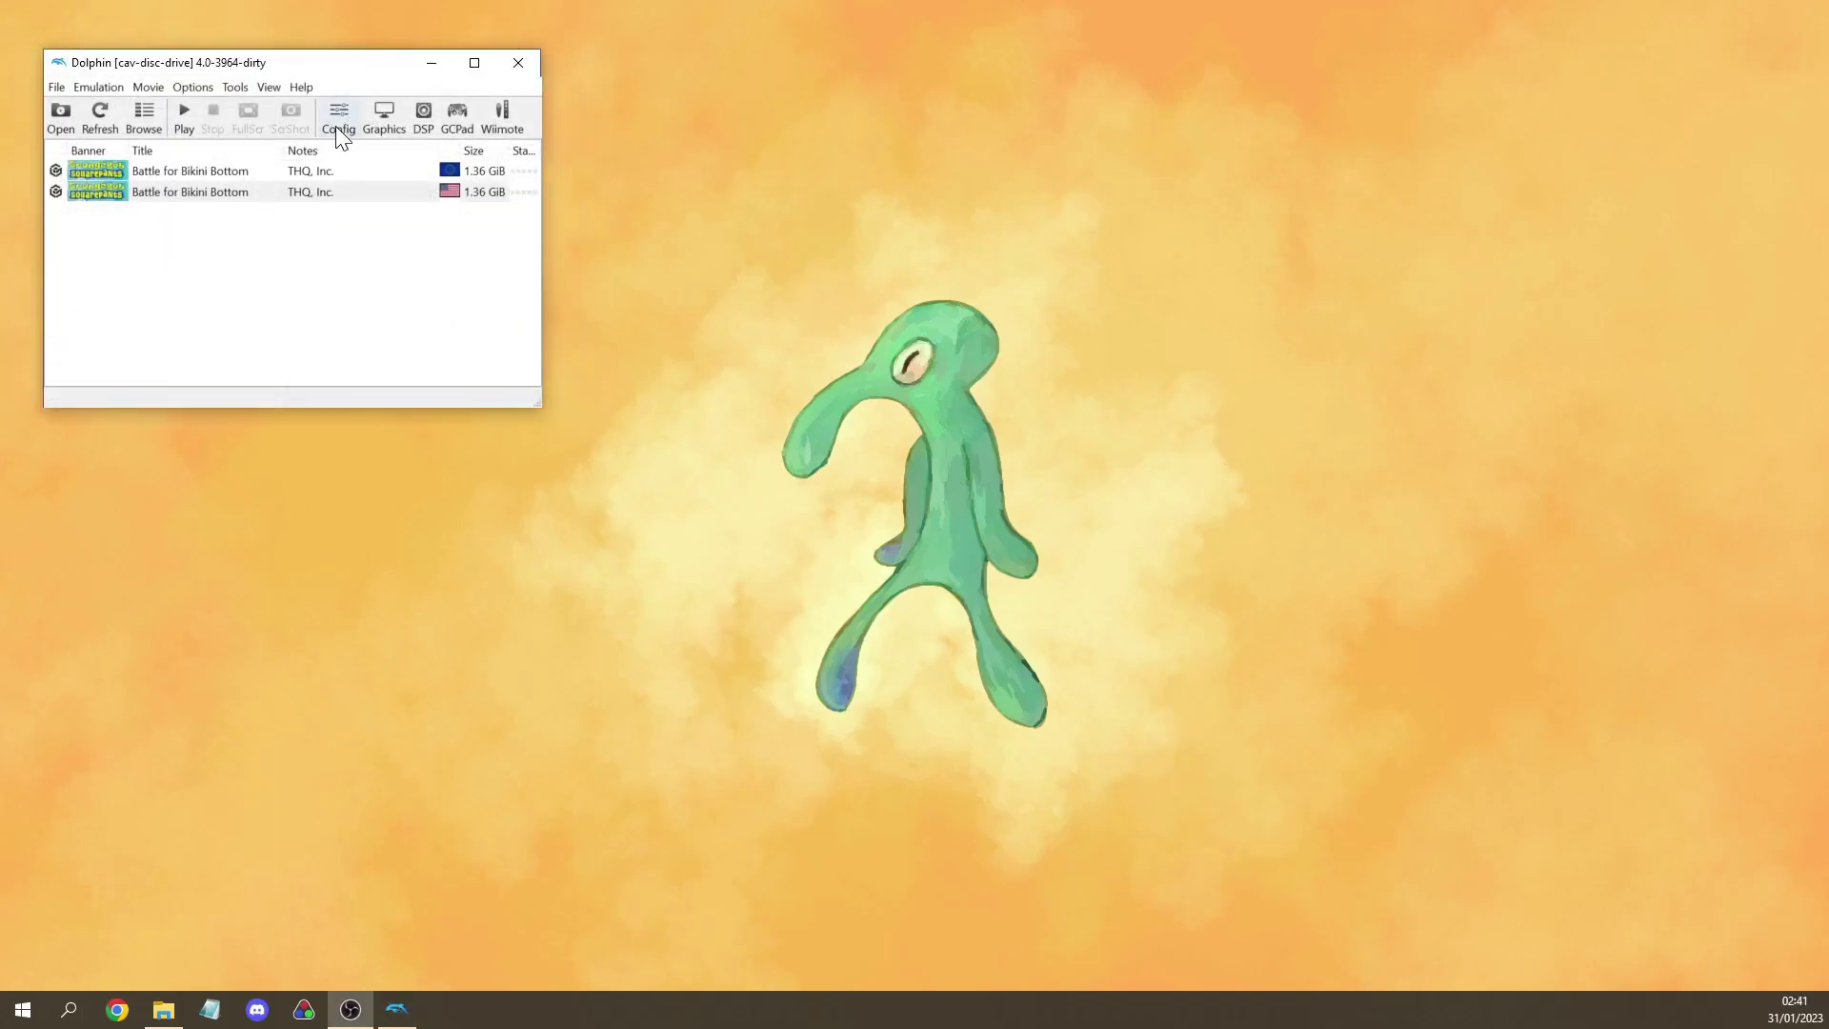
# Review the general emulation configuration, then check the movie options for the frame counter
pyautogui.click(336, 126)
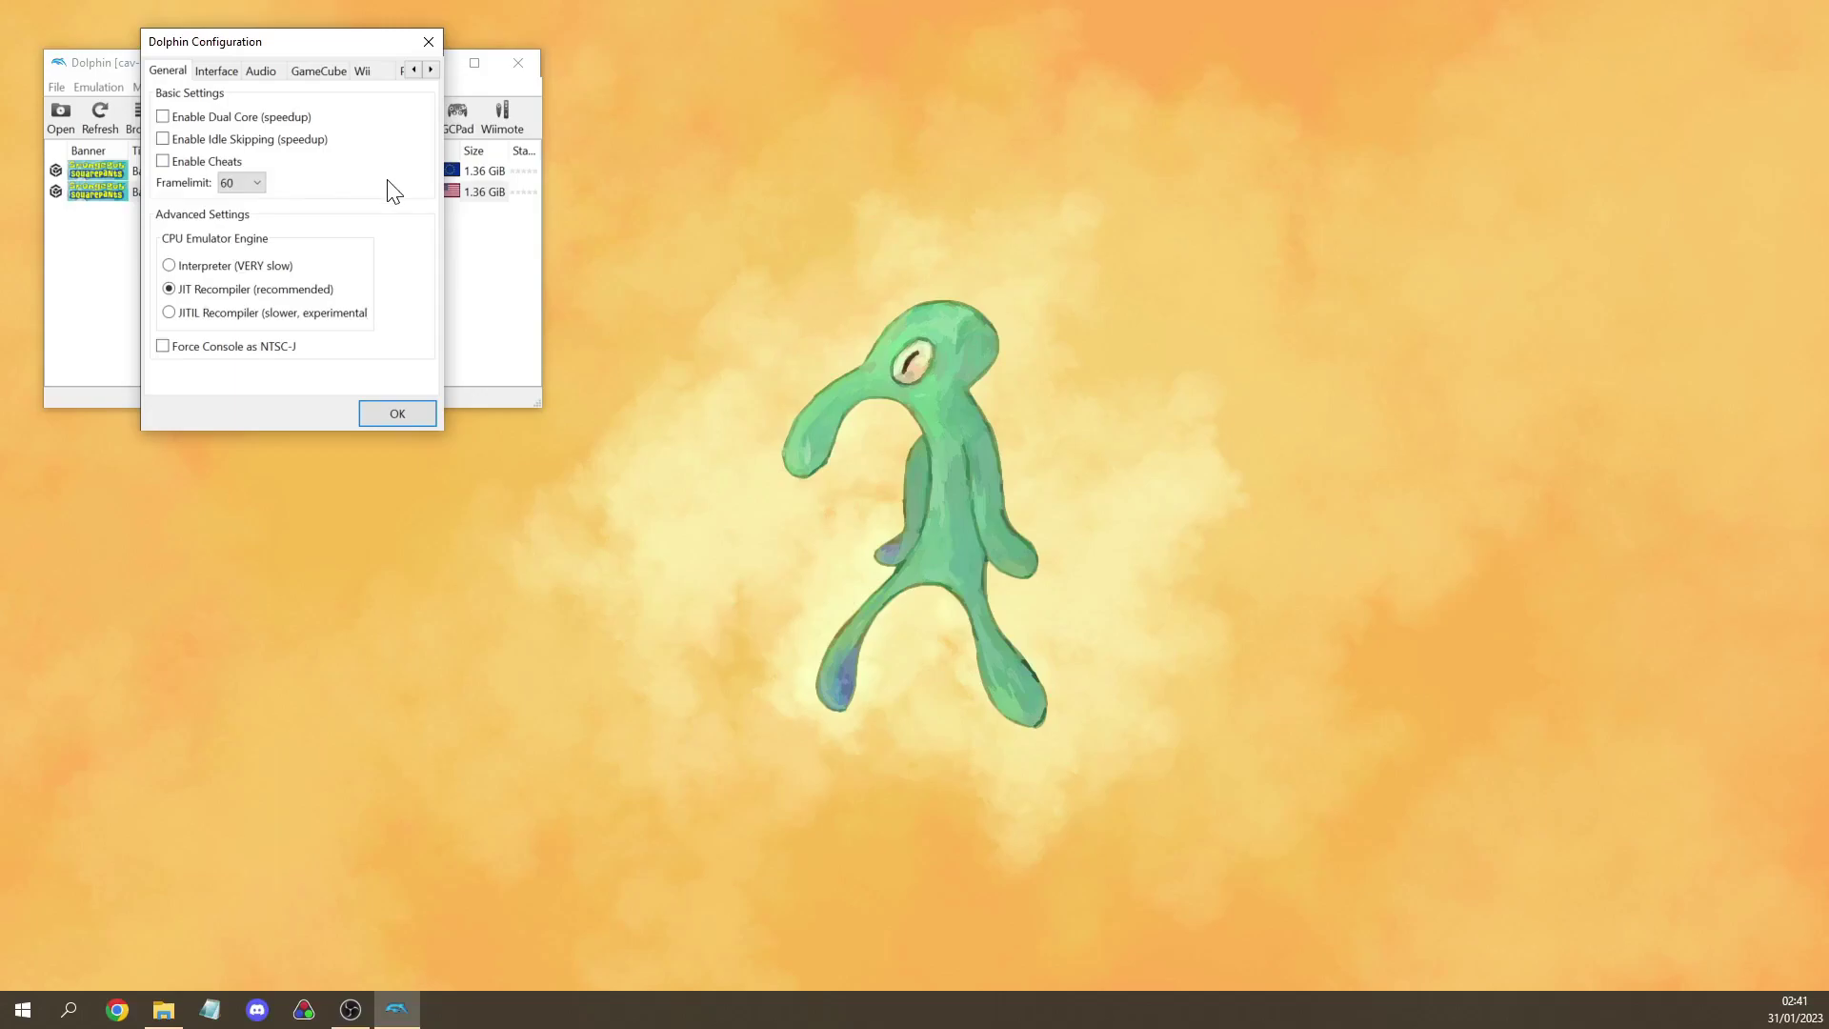
pyautogui.click(398, 413)
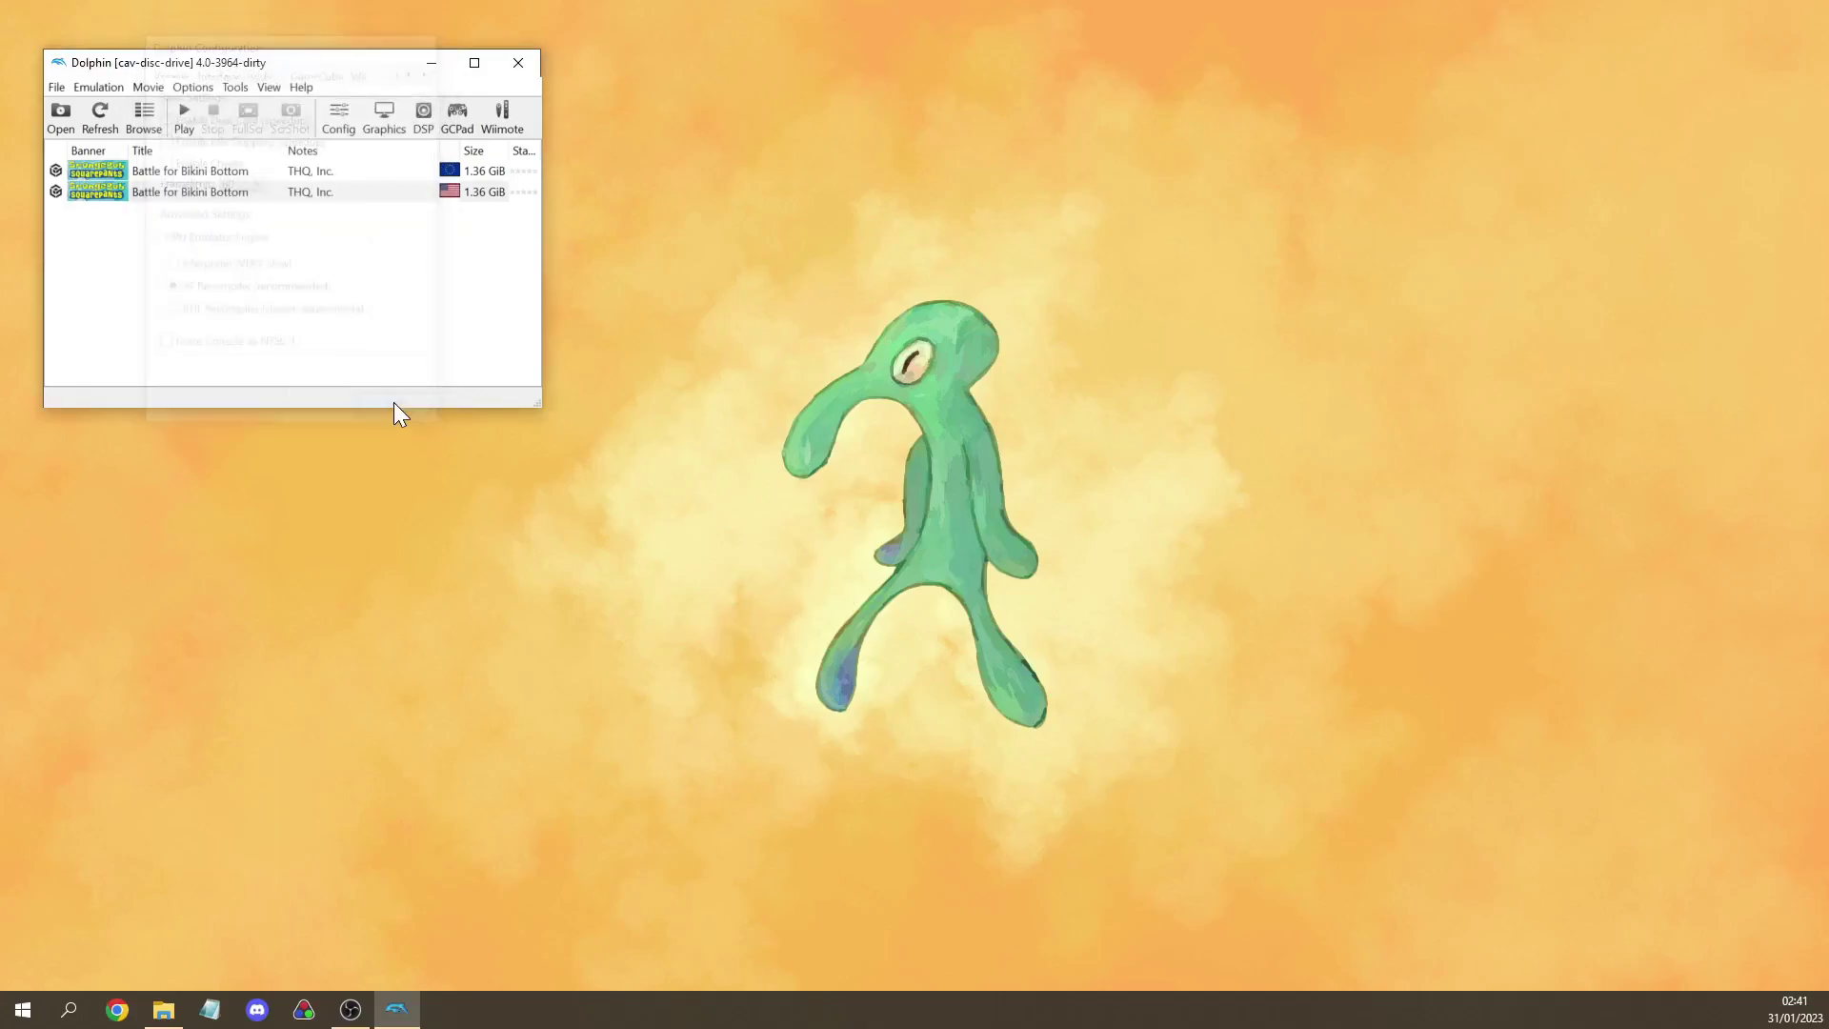
pyautogui.click(147, 87)
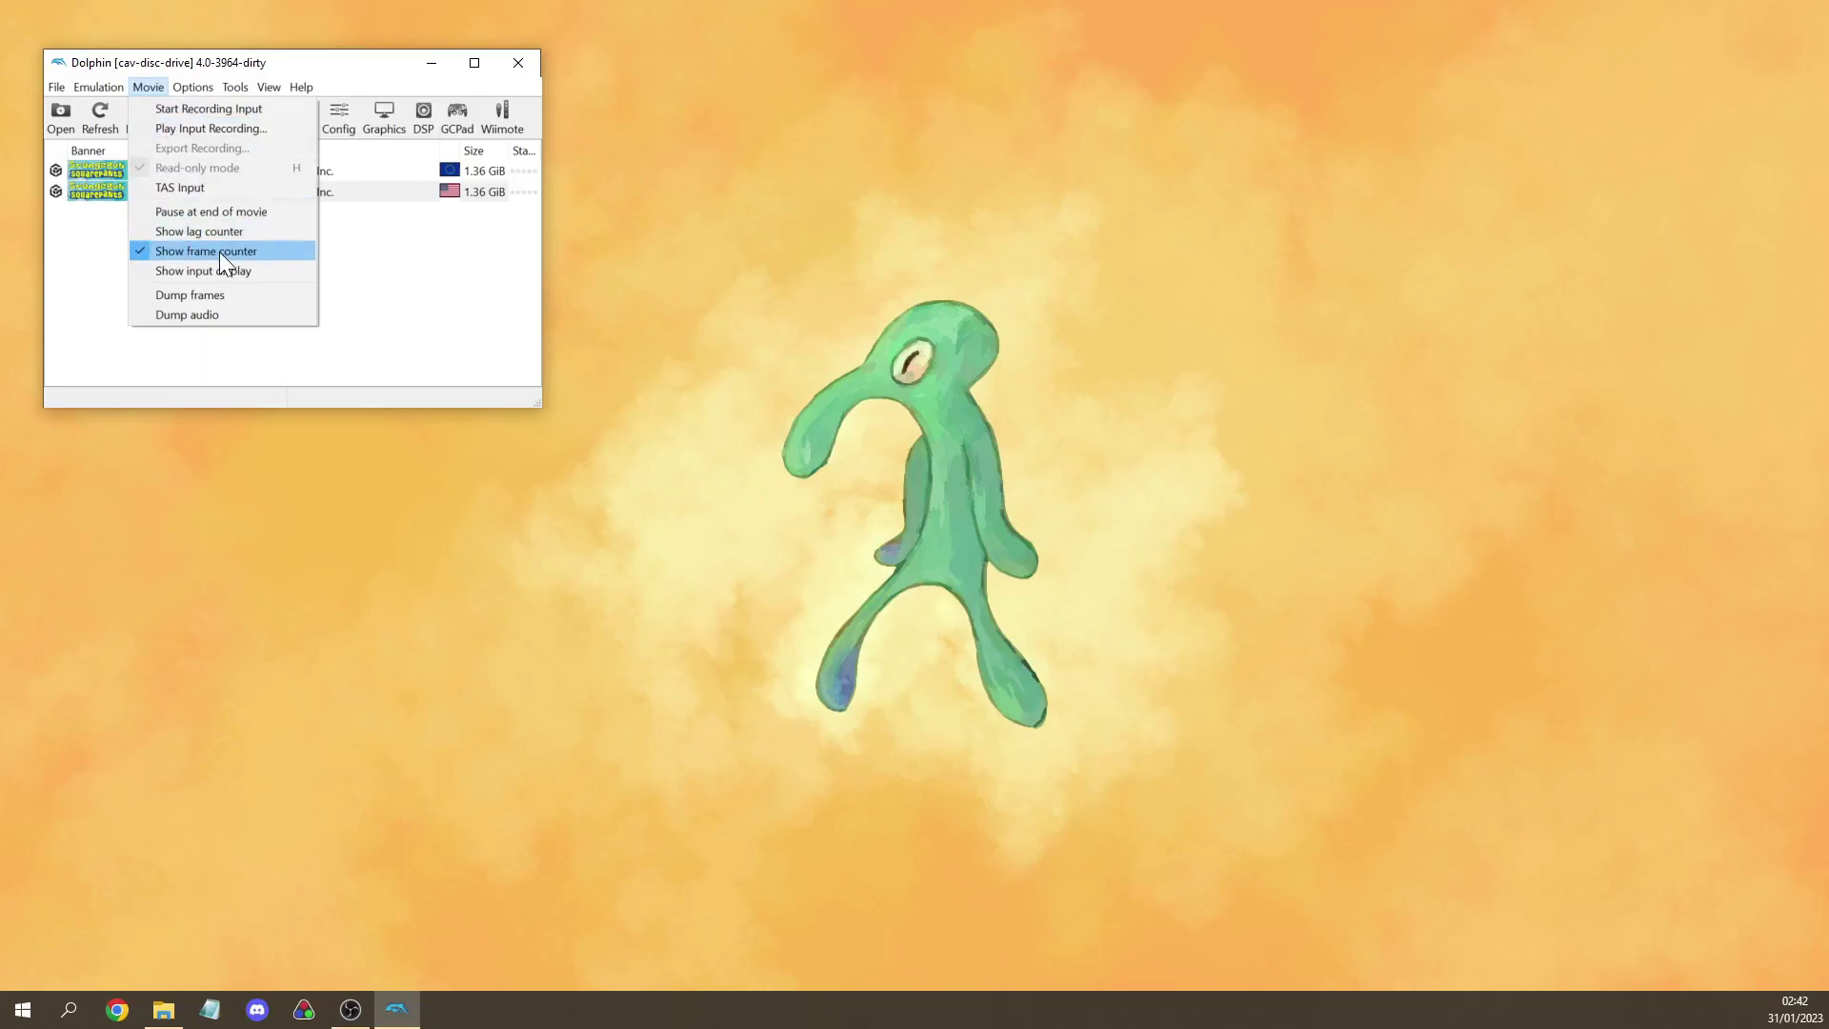
# Review the general and state save hotkey assignments in the hotkey settings
pyautogui.moveTo(198, 89)
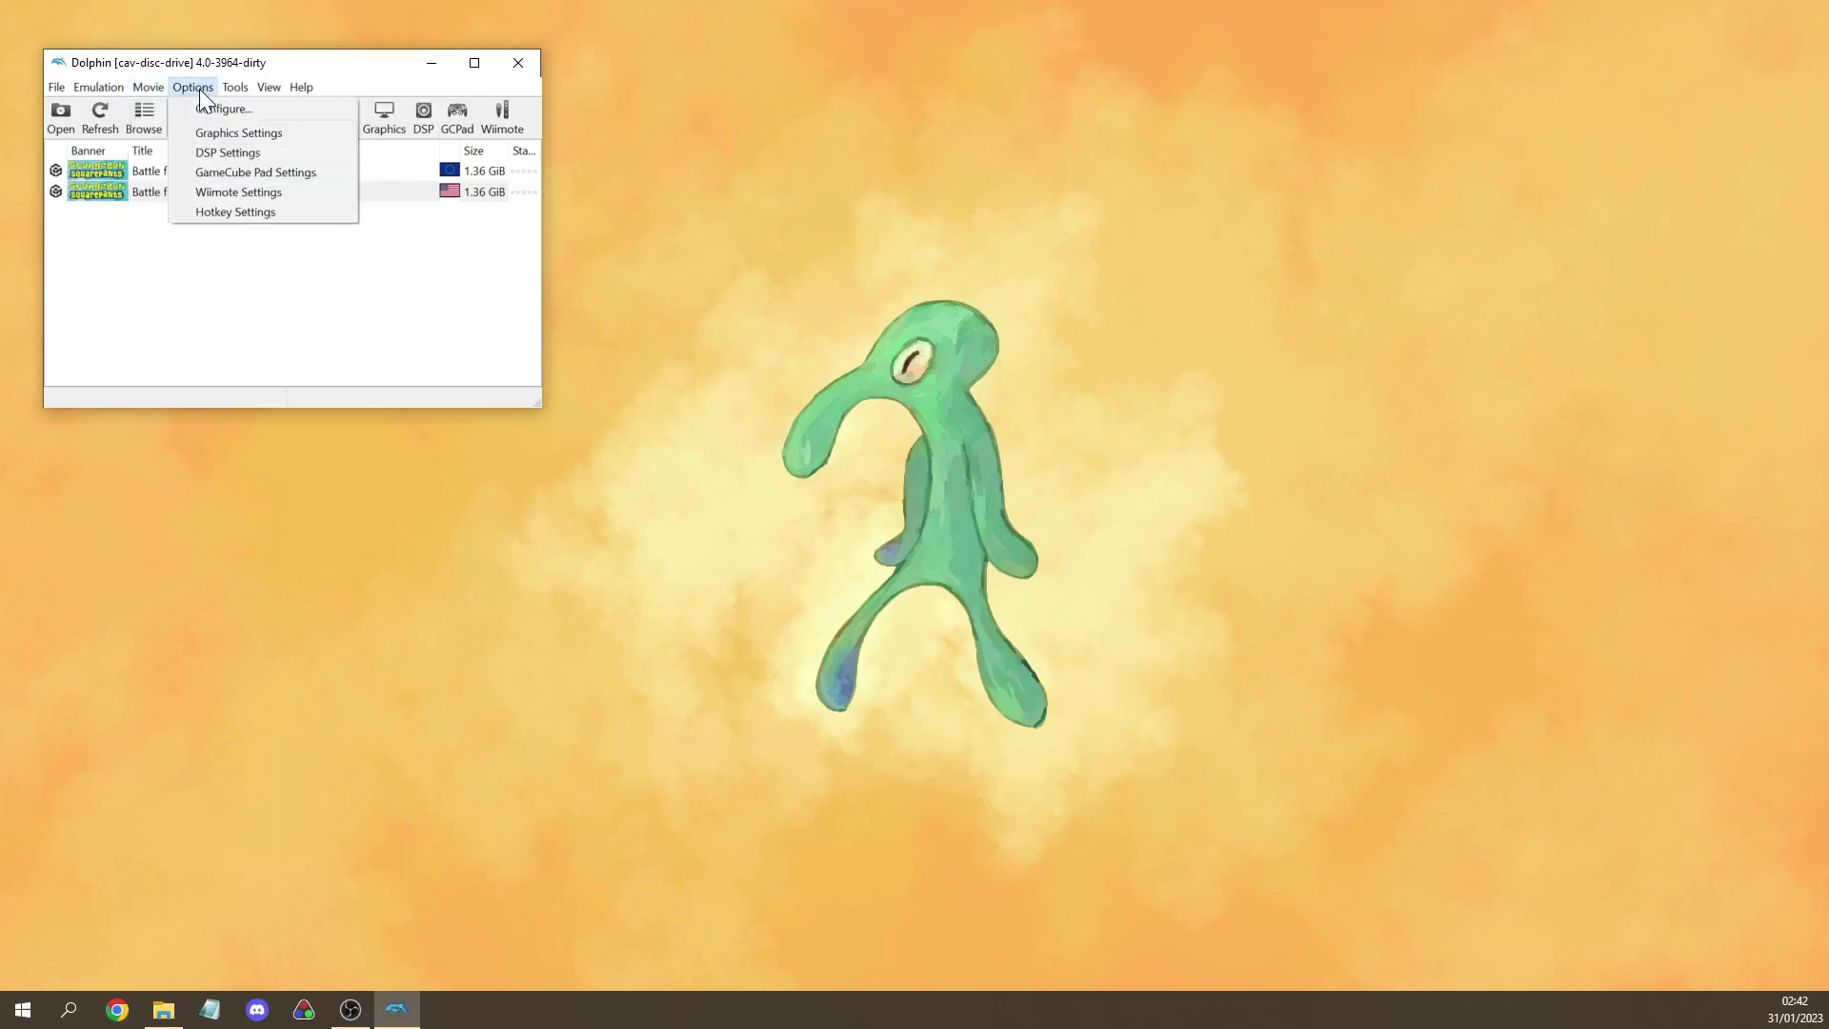
pyautogui.click(221, 212)
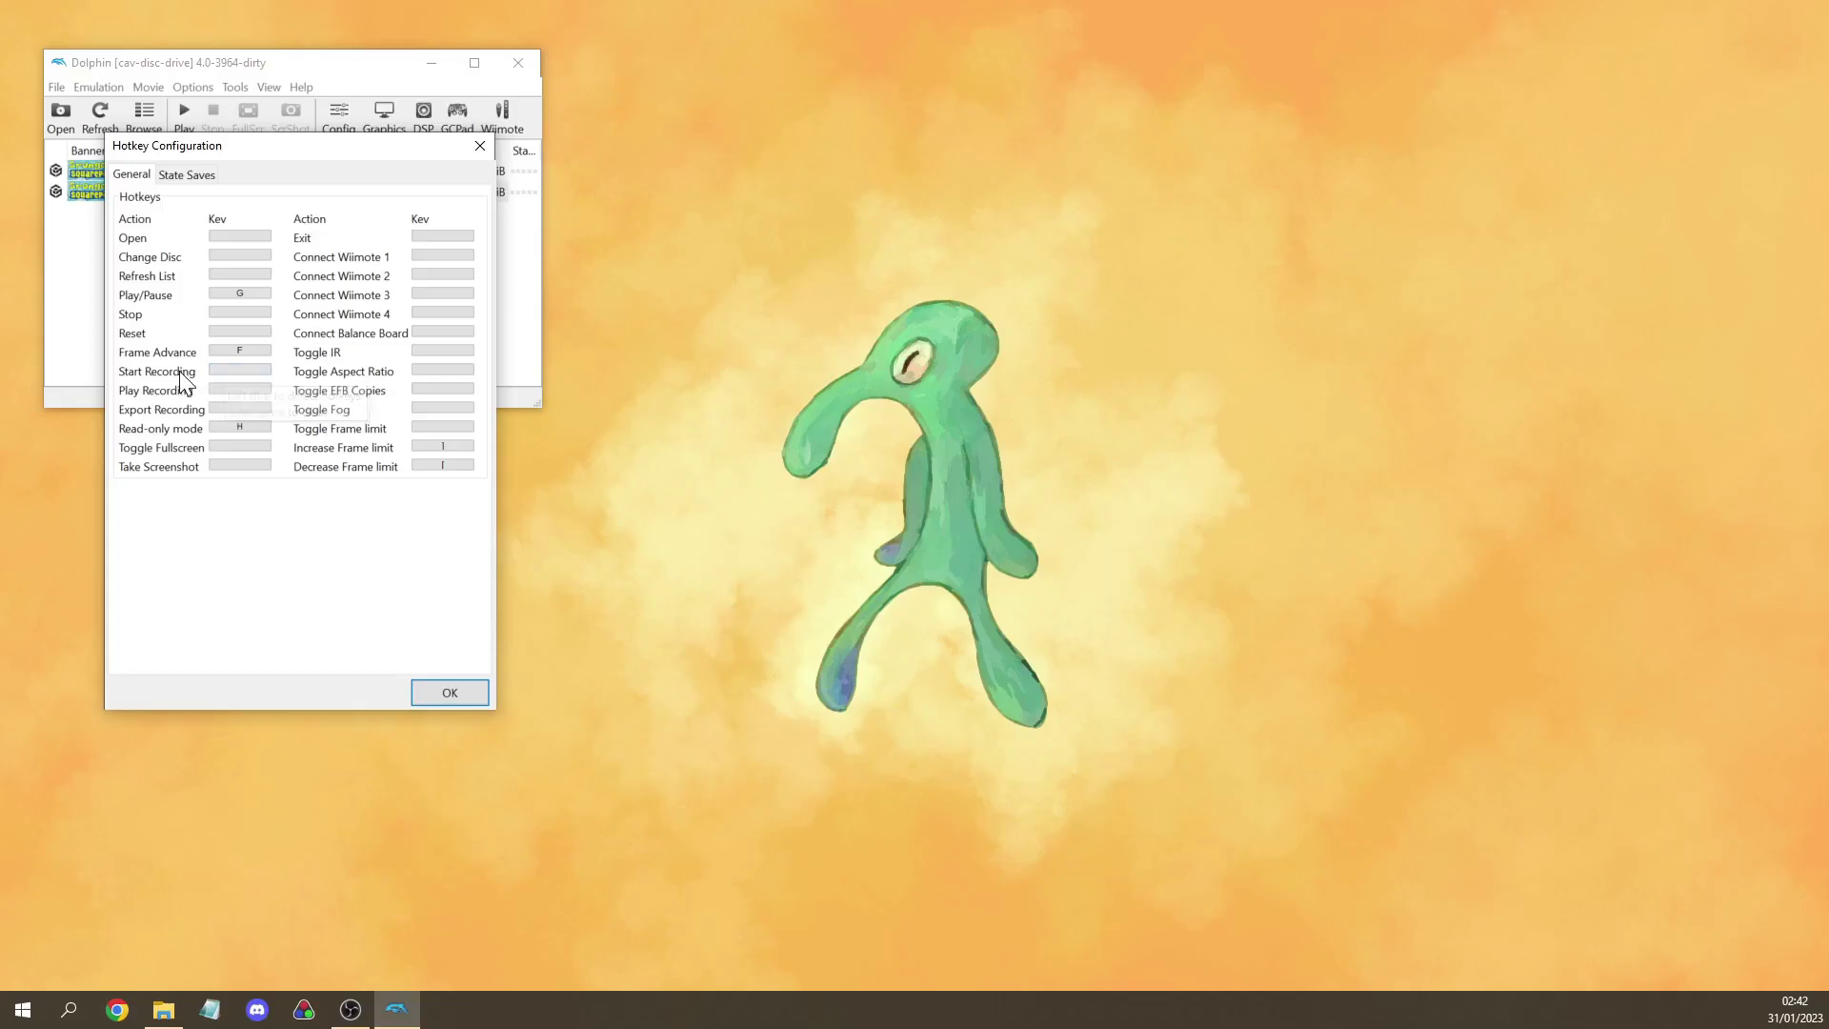
pyautogui.click(195, 176)
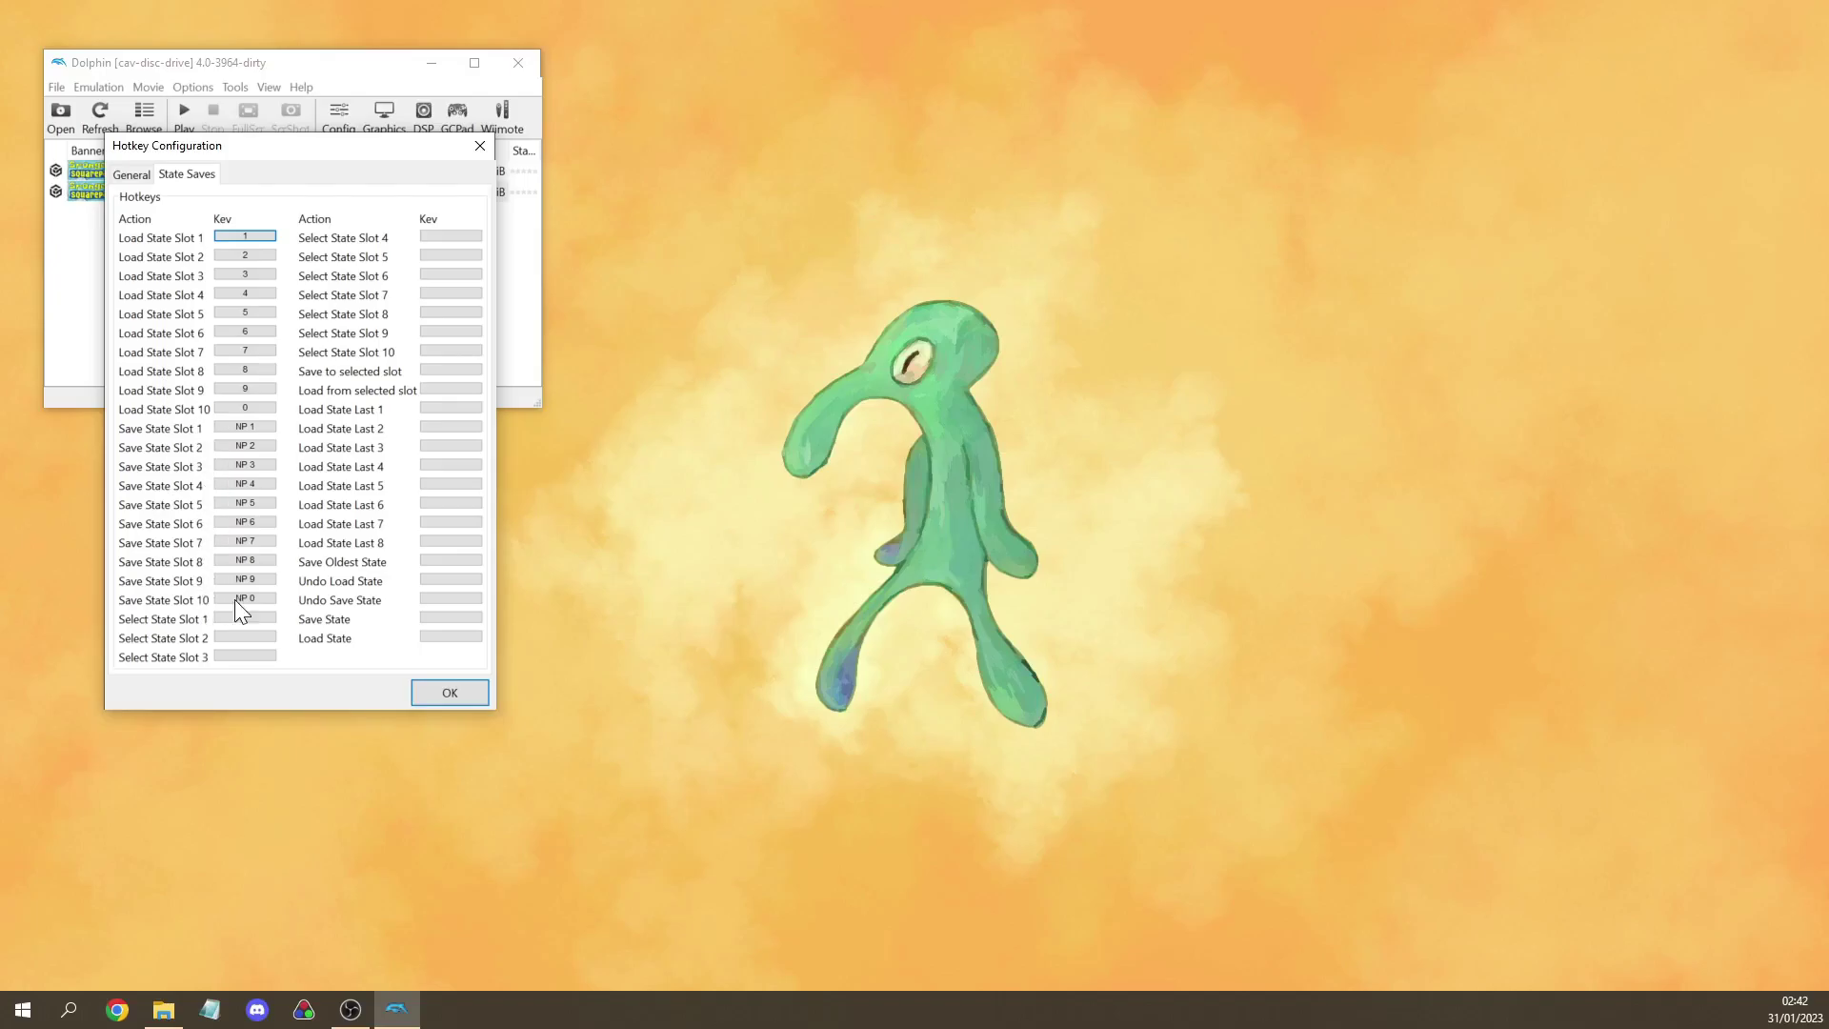
pyautogui.click(447, 693)
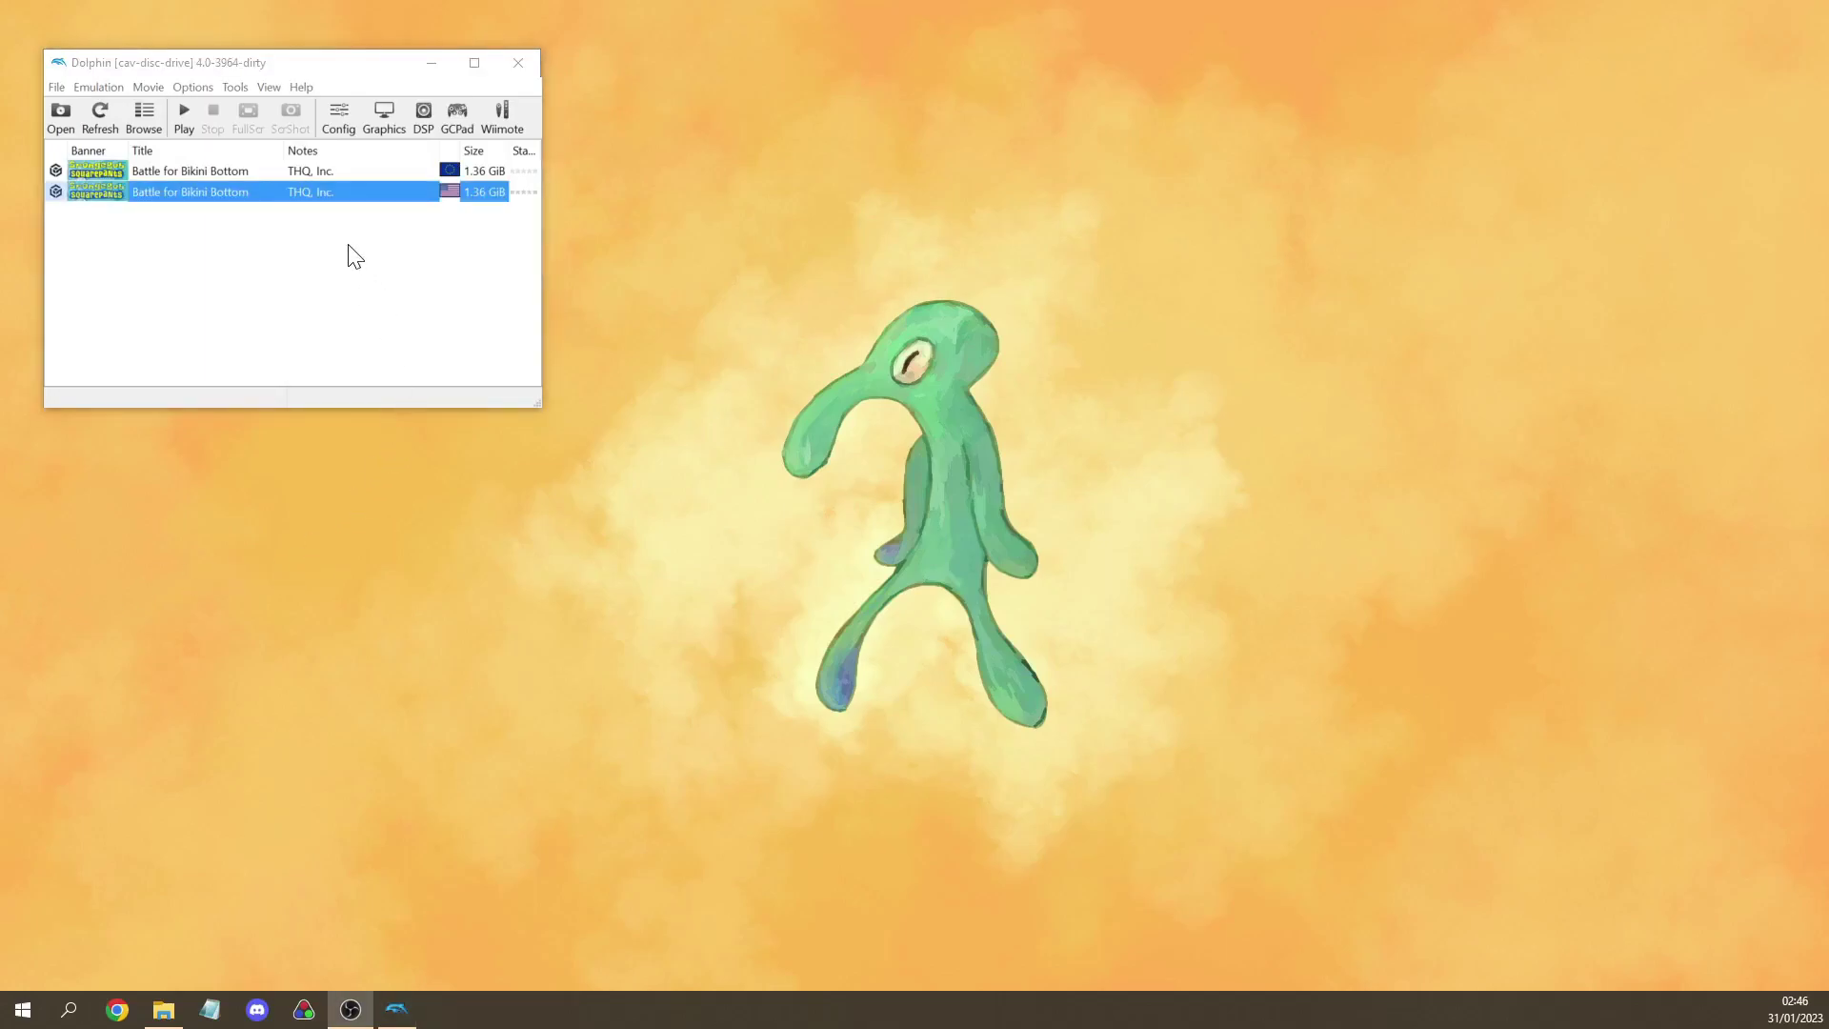
# Launch the US version of Battle for Bikini Bottom, start a new game and pause it inside SpongeBob's house
pyautogui.doubleClick(309, 196)
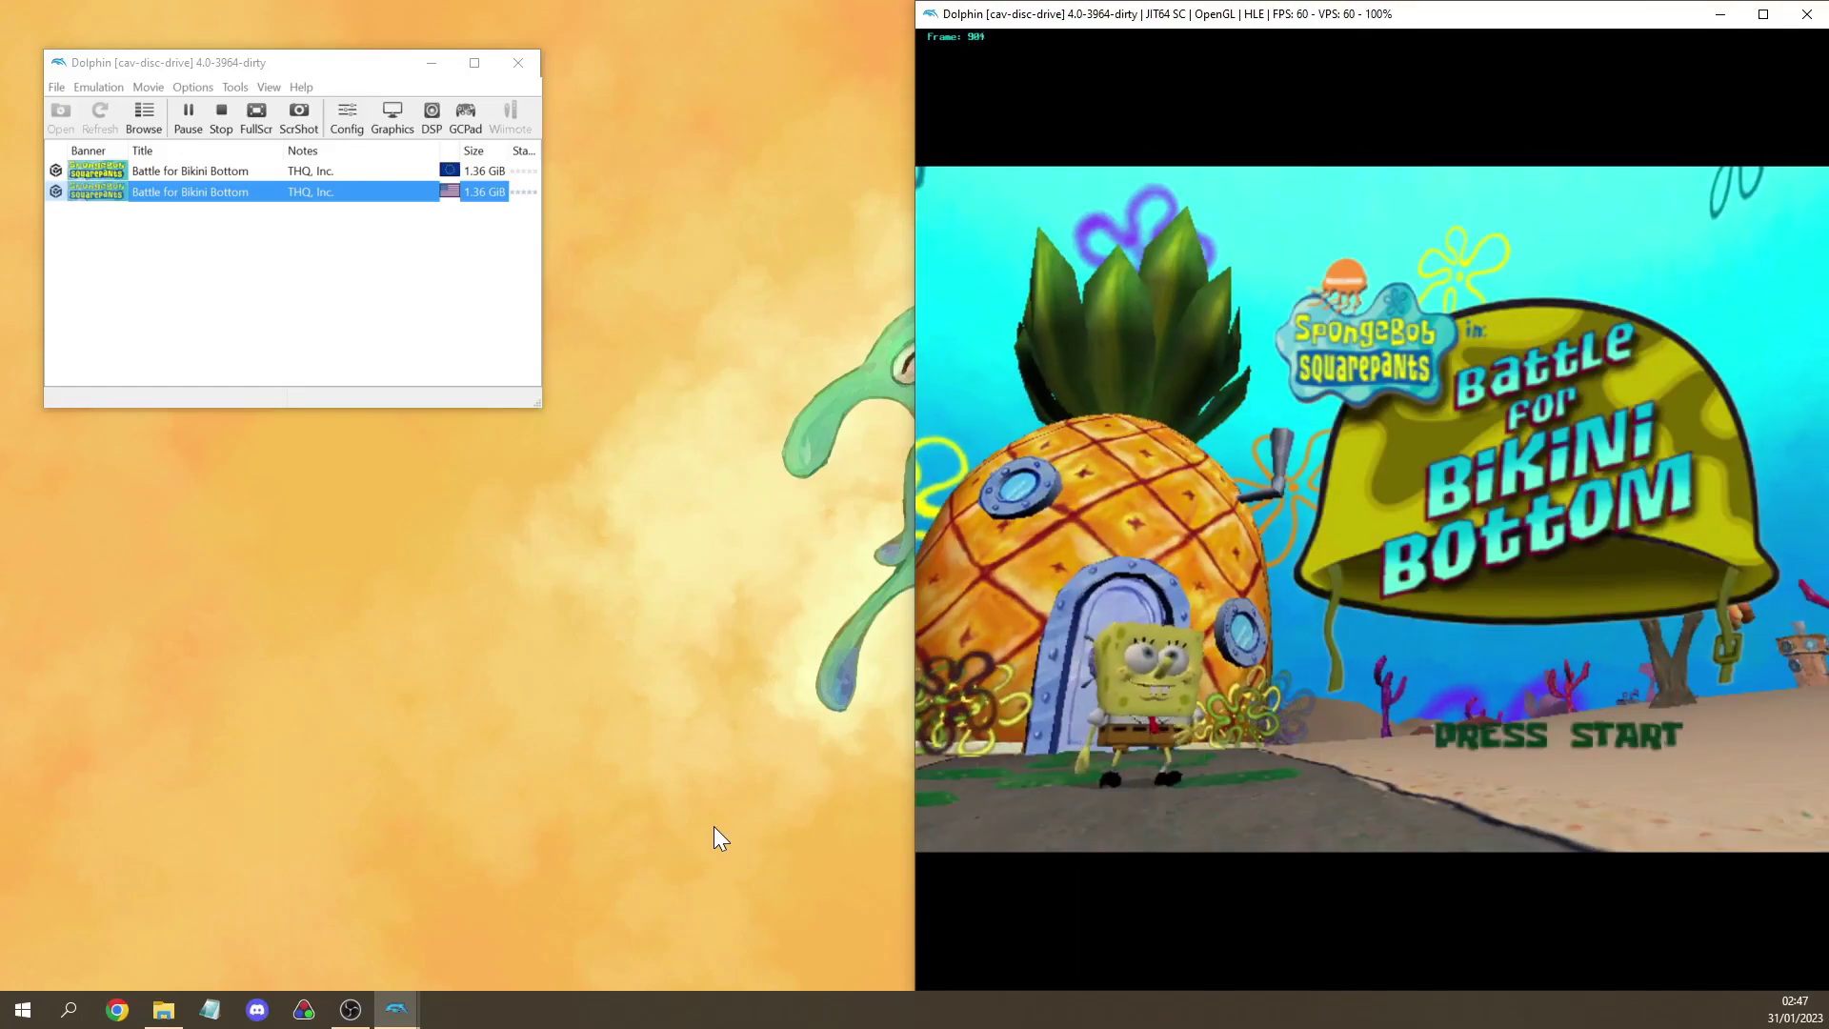
pyautogui.press('Return')
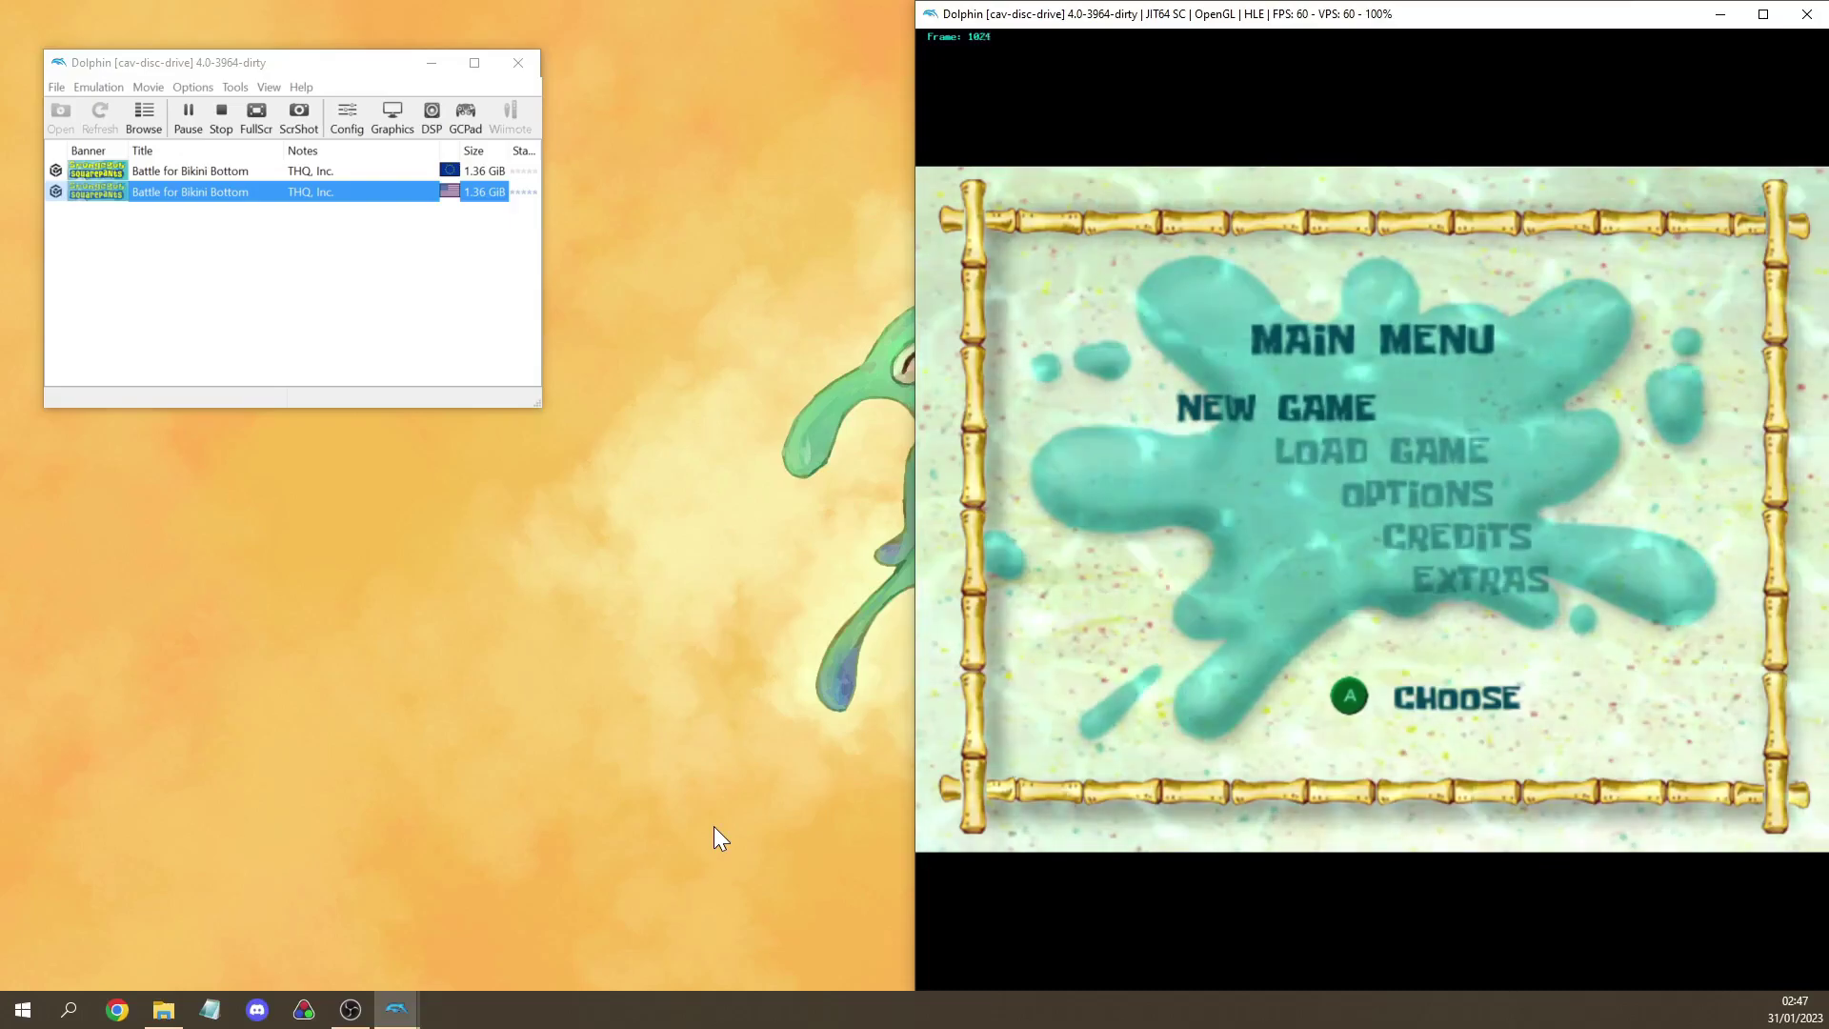
pyautogui.press('Return')
pyautogui.press('Return')
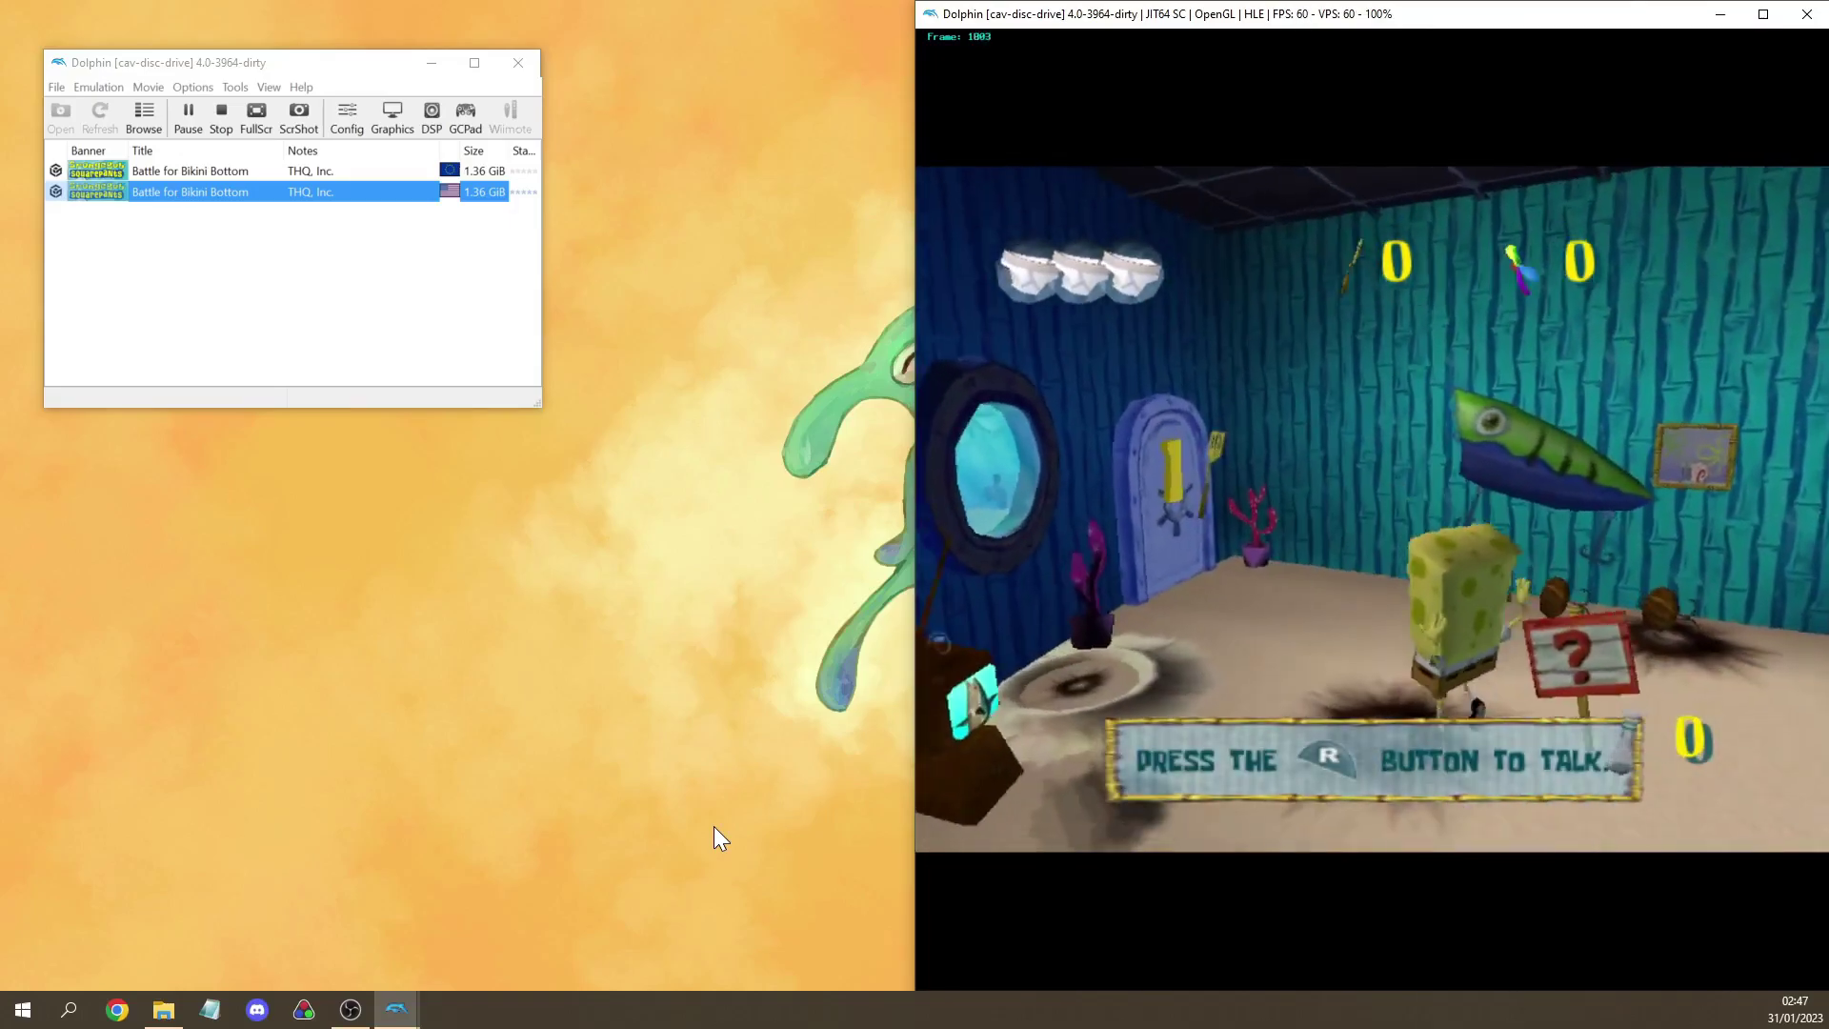
pyautogui.click(266, 768)
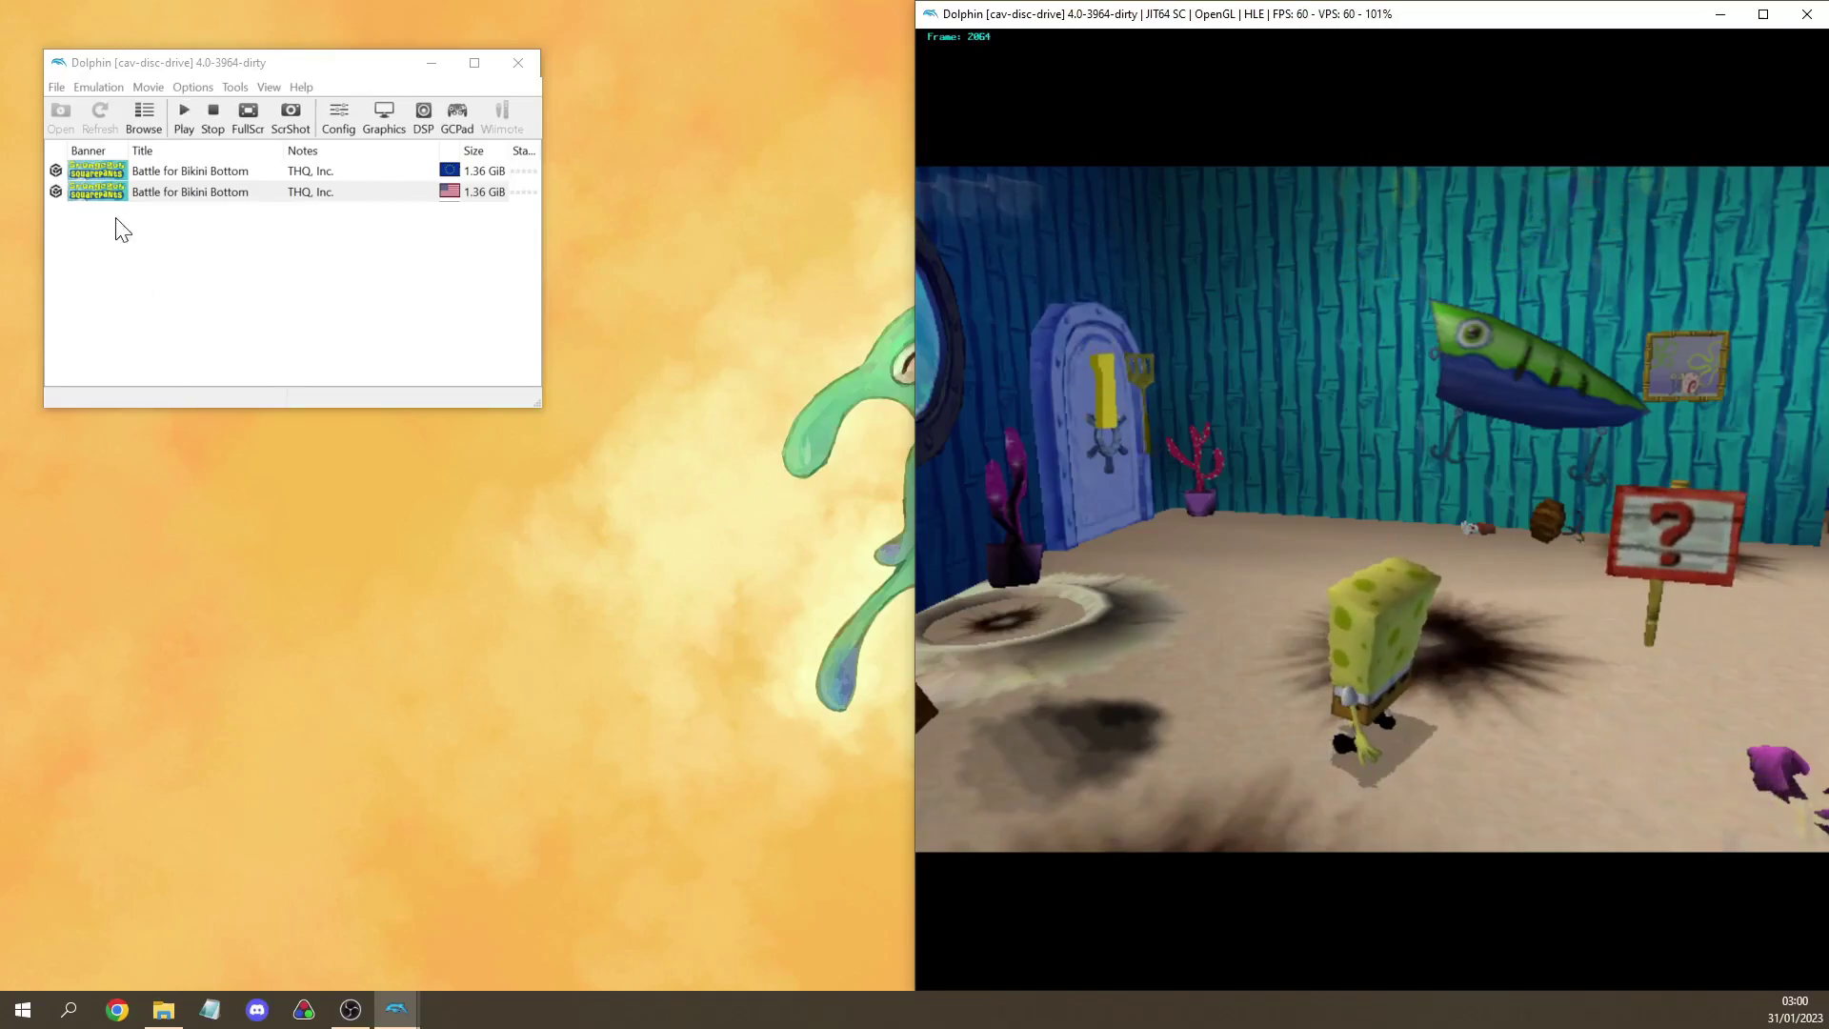
# Start recording input from the paused game and return to the game window
pyautogui.click(151, 87)
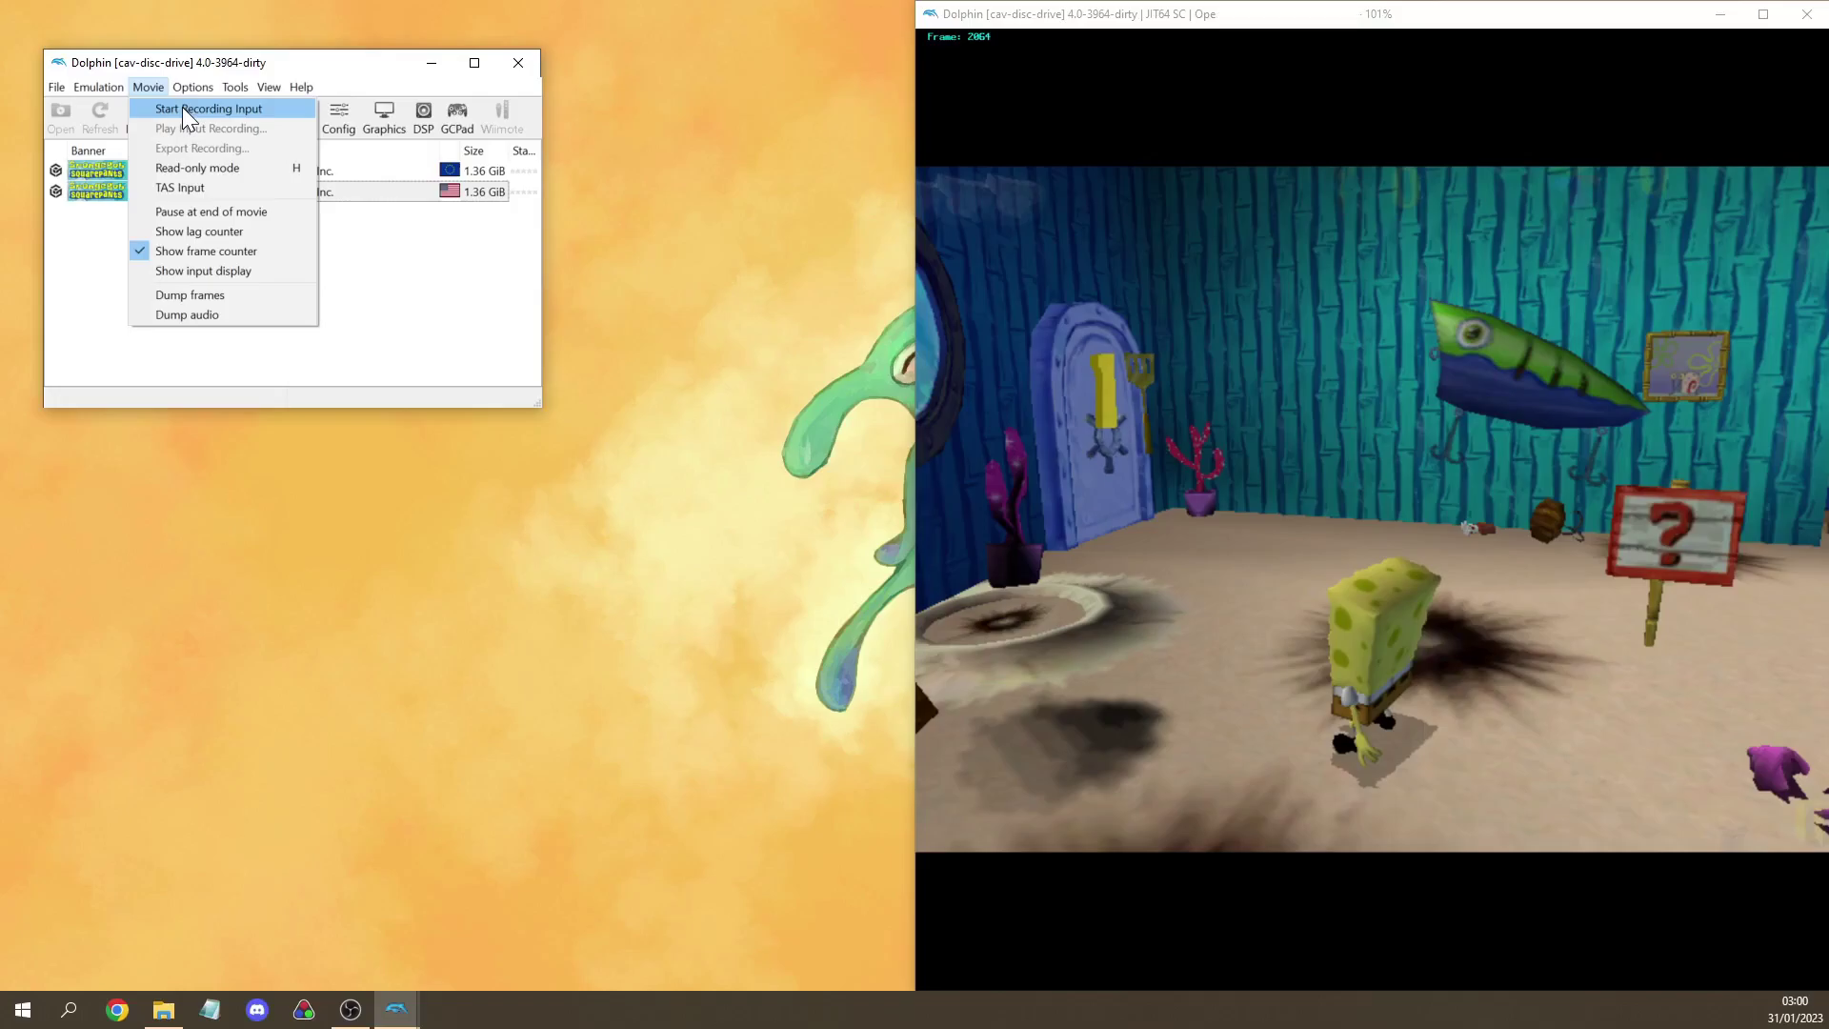
pyautogui.click(181, 108)
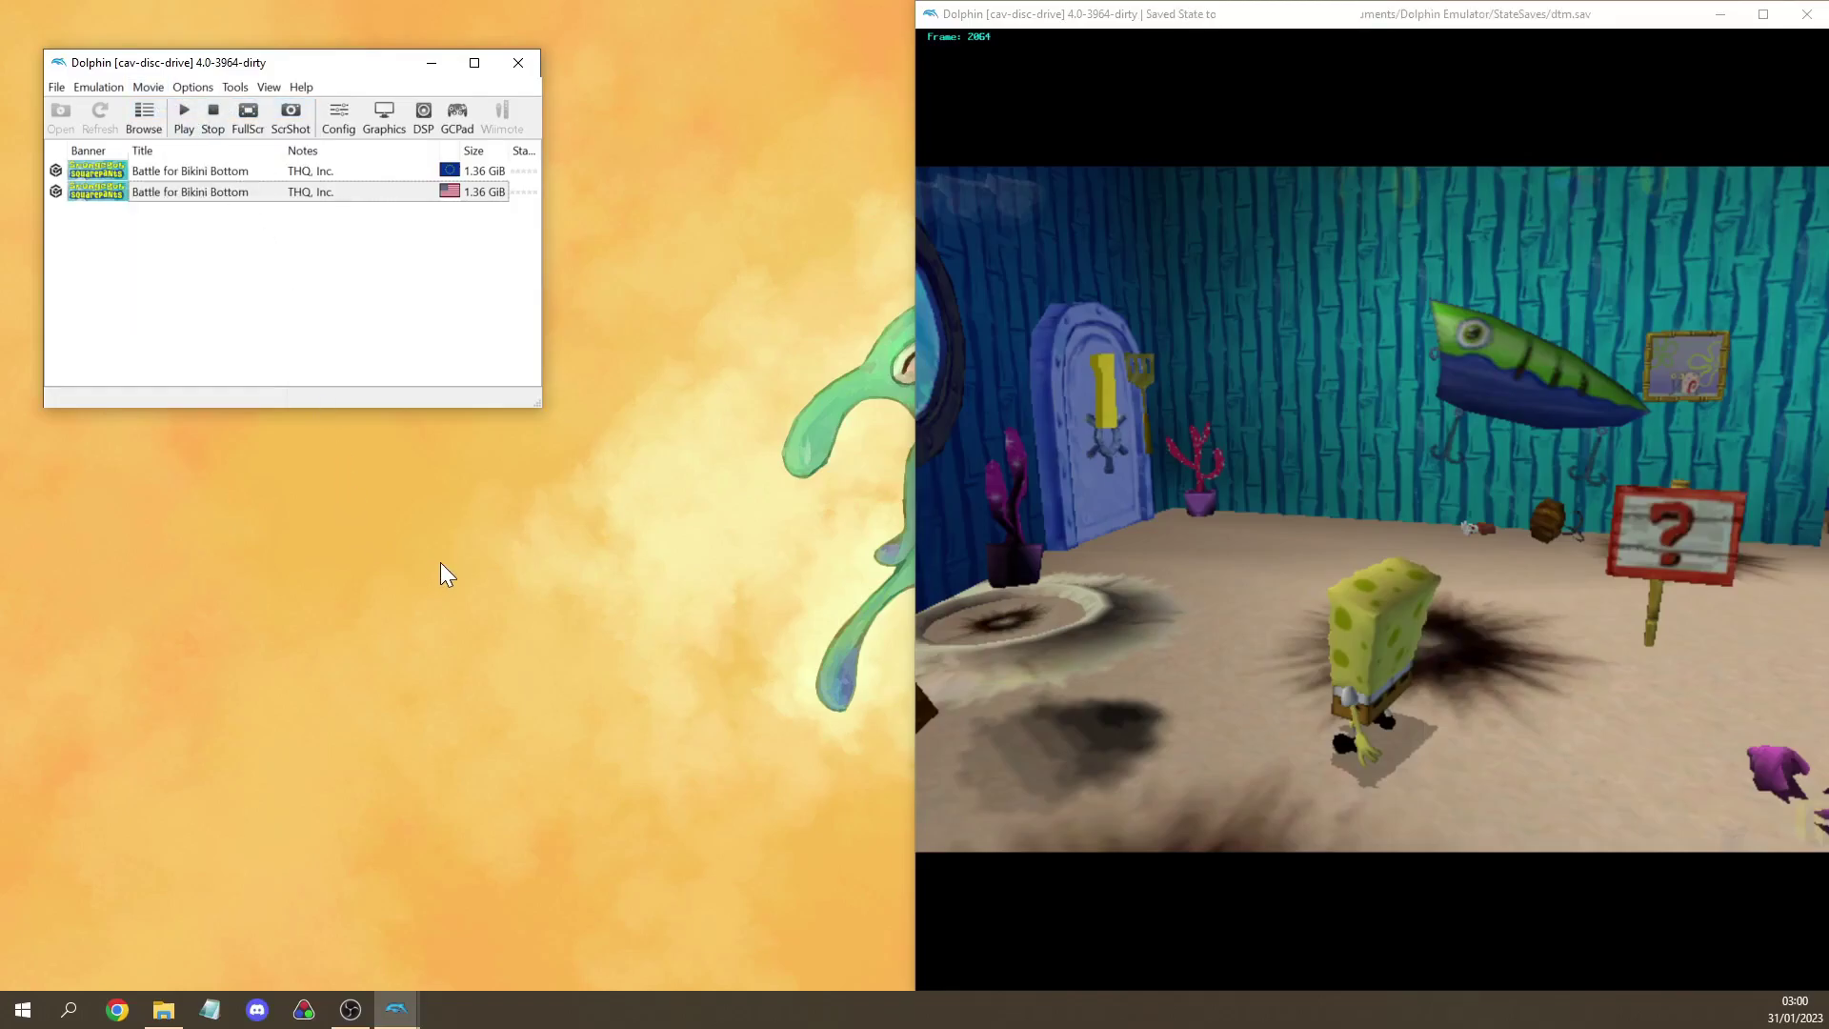
pyautogui.click(971, 893)
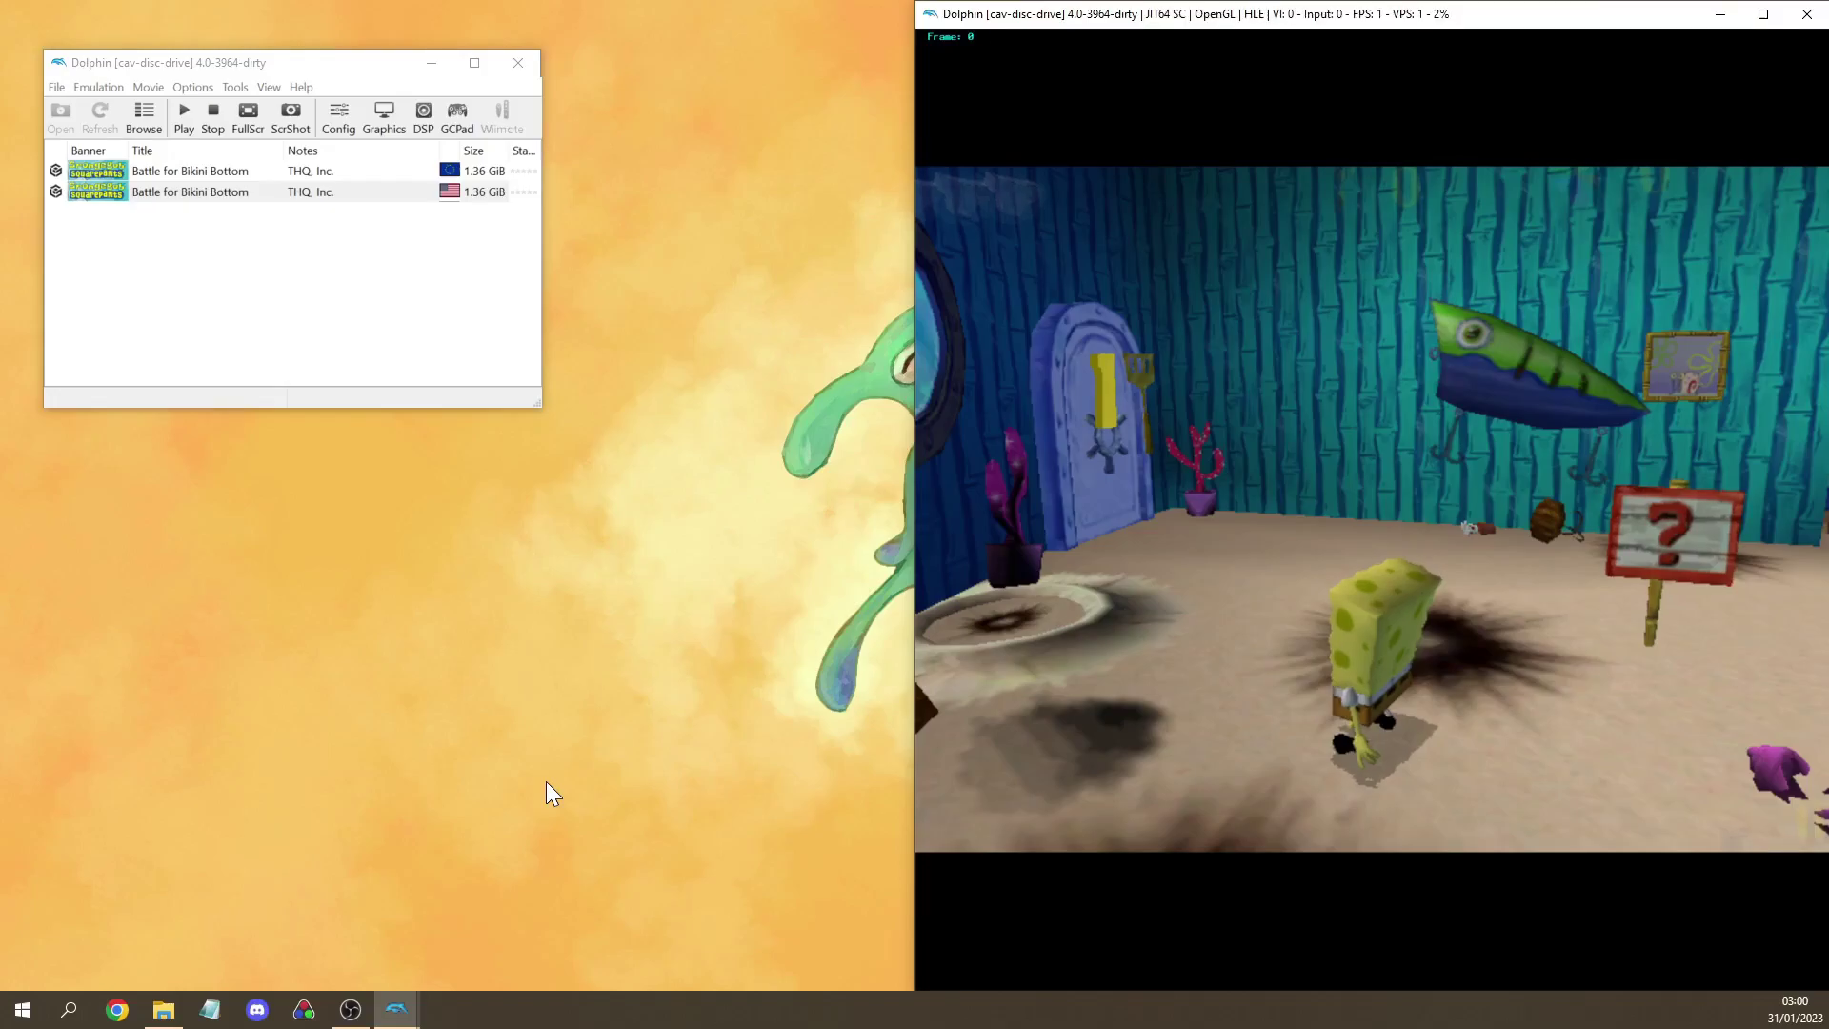
# Record SpongeBob's movement by frame advance and at full speed, then pause the game
pyautogui.hotkey('shift', 'F10')
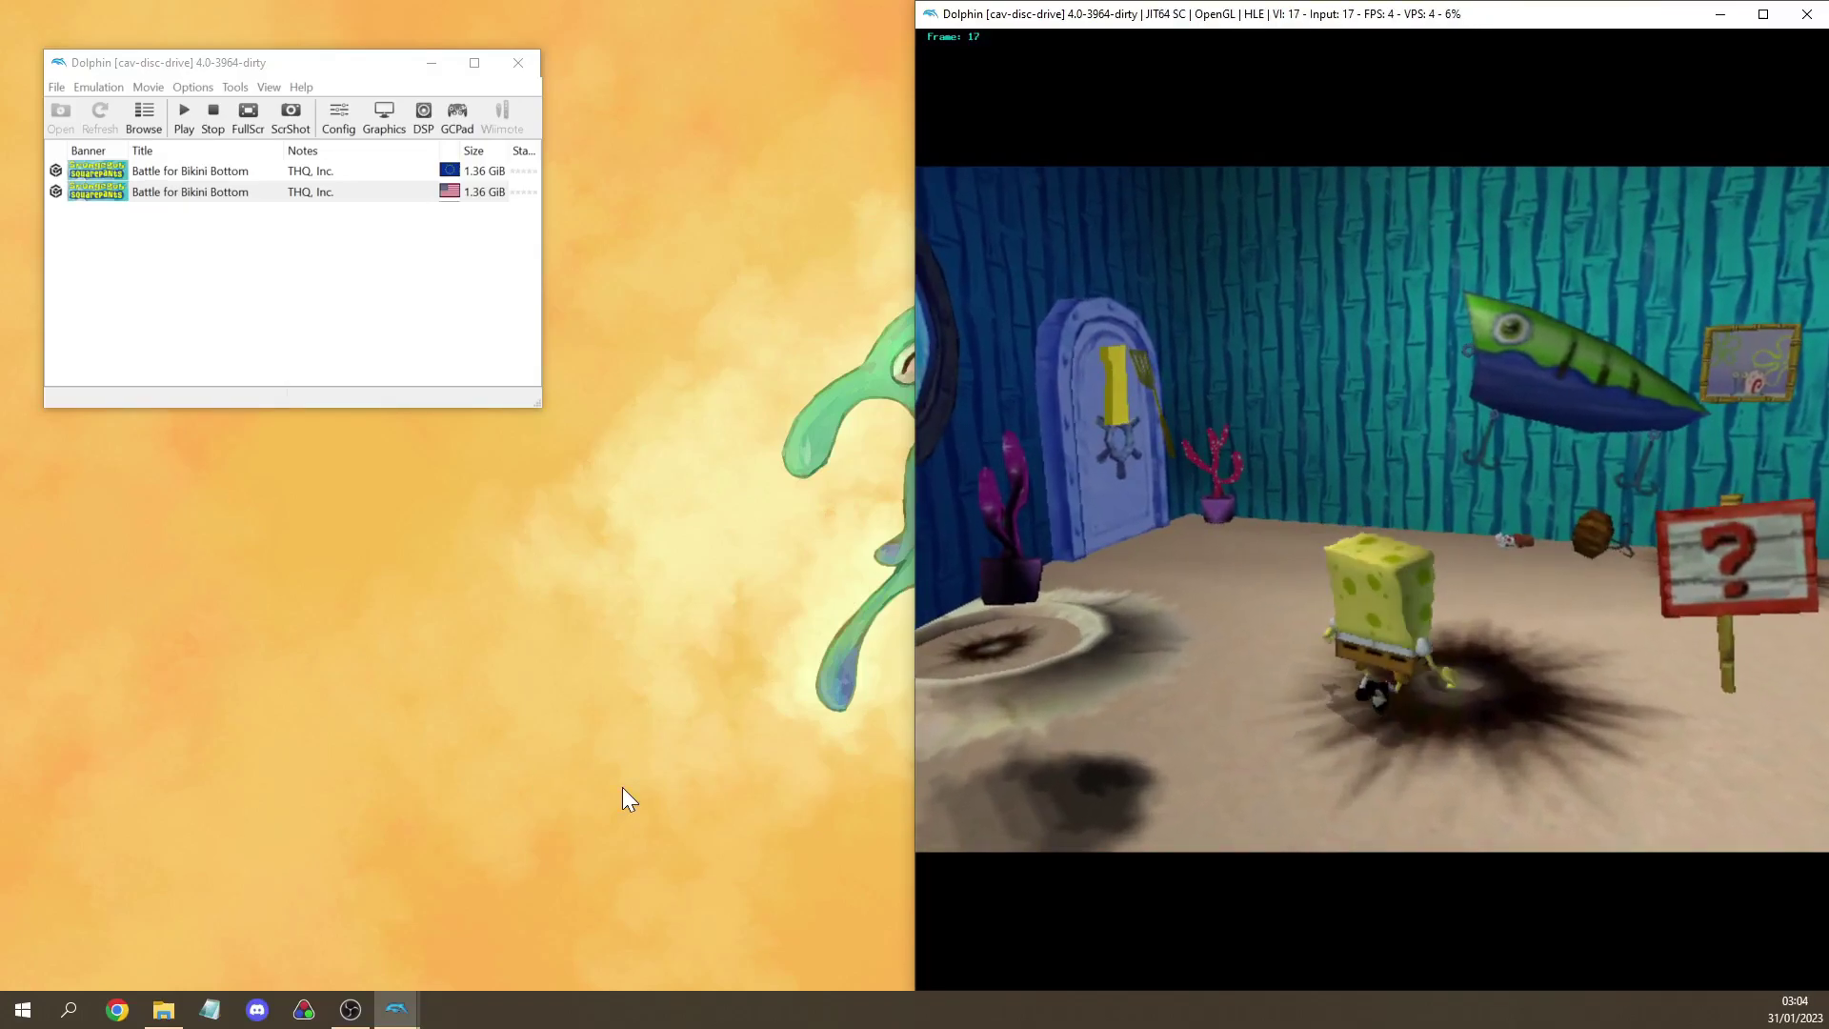
pyautogui.press('F10')
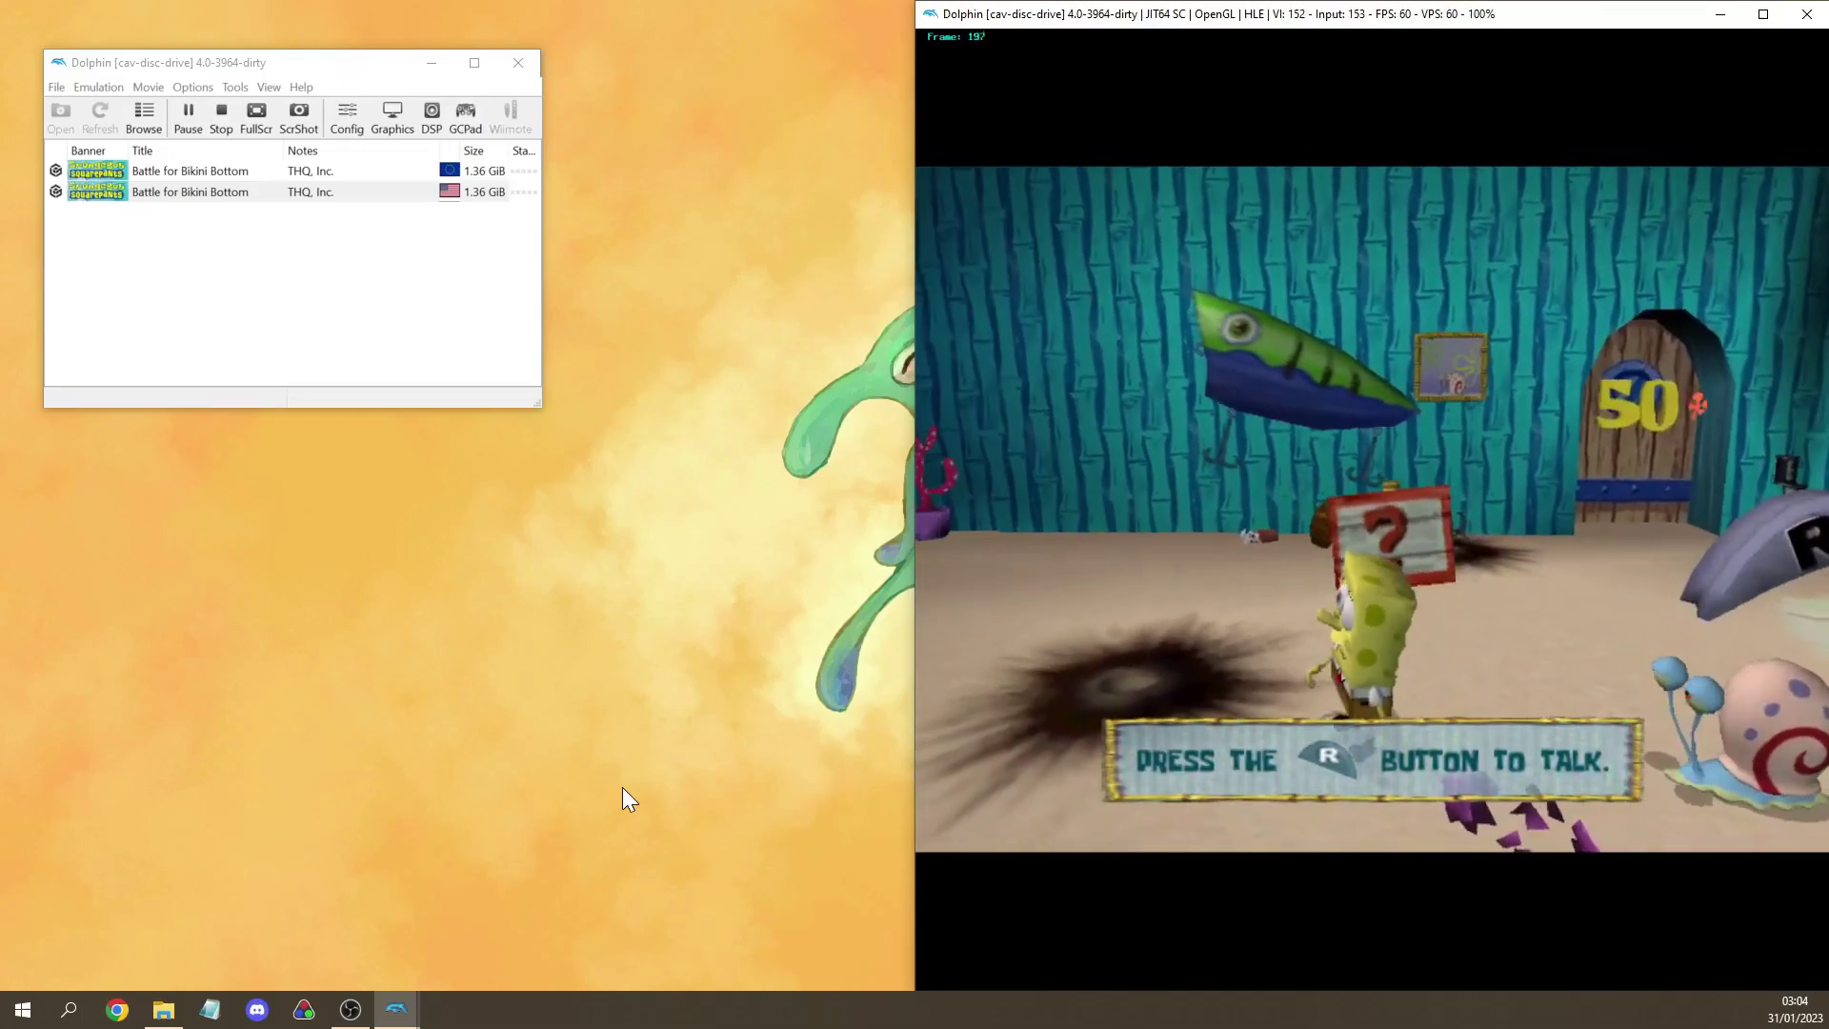
pyautogui.press('F10')
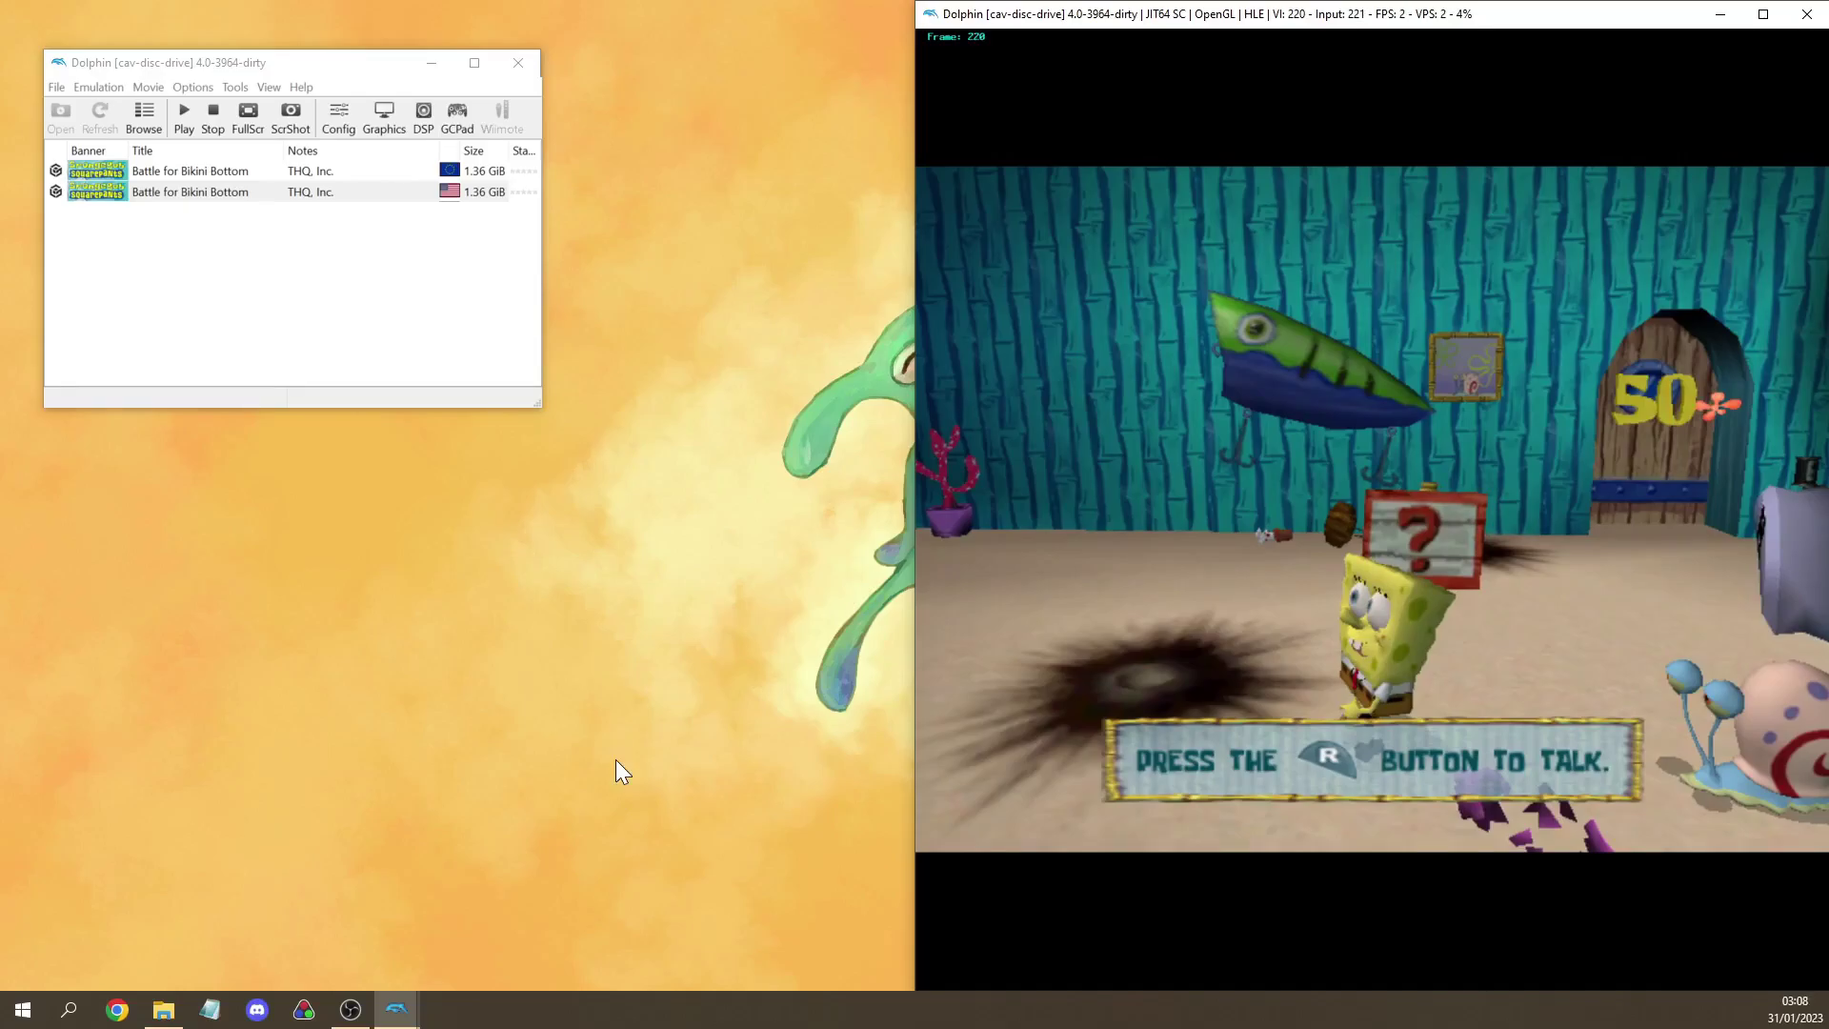
# Toggle the movie recording between read-only and read-write mode
pyautogui.hotkey('ctrl', 'r')
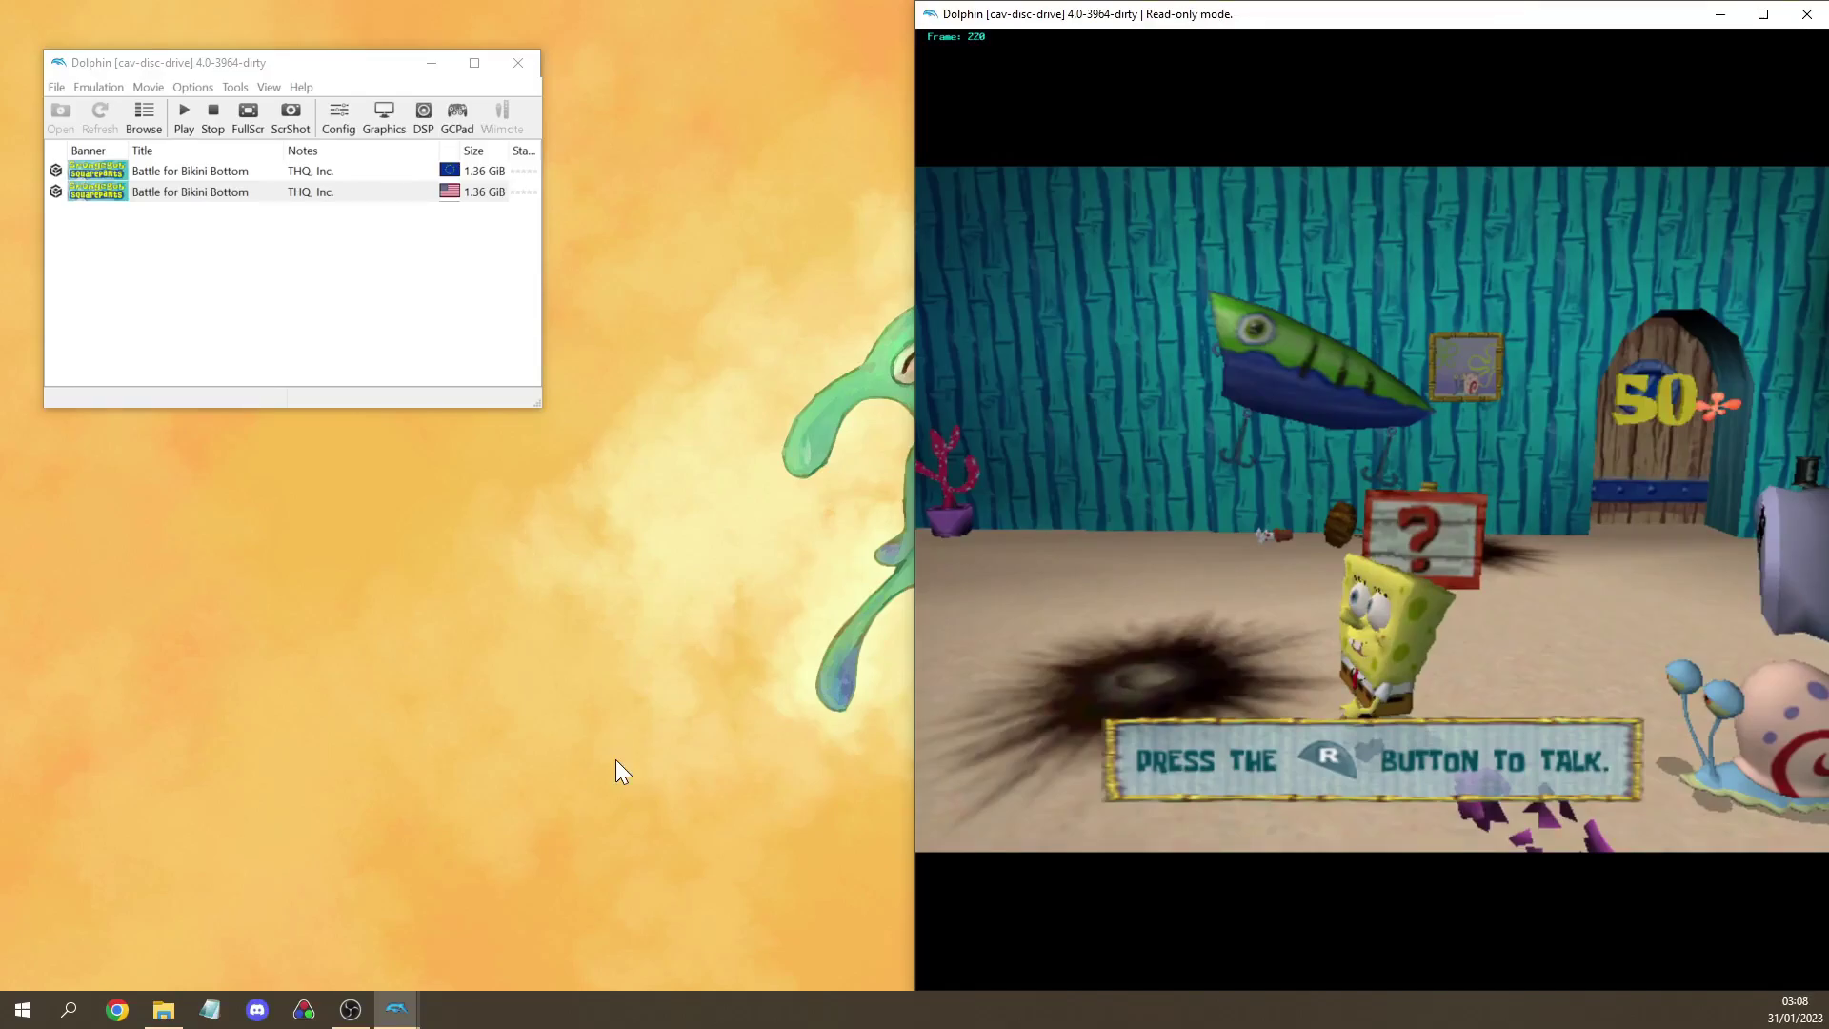
pyautogui.hotkey('ctrl', 'r')
pyautogui.hotkey('ctrl', 'r')
pyautogui.hotkey('ctrl', 'r')
# Advance SpongeBob's jump frame by frame to frame 14 and turn on read-only mode
pyautogui.press('F10')
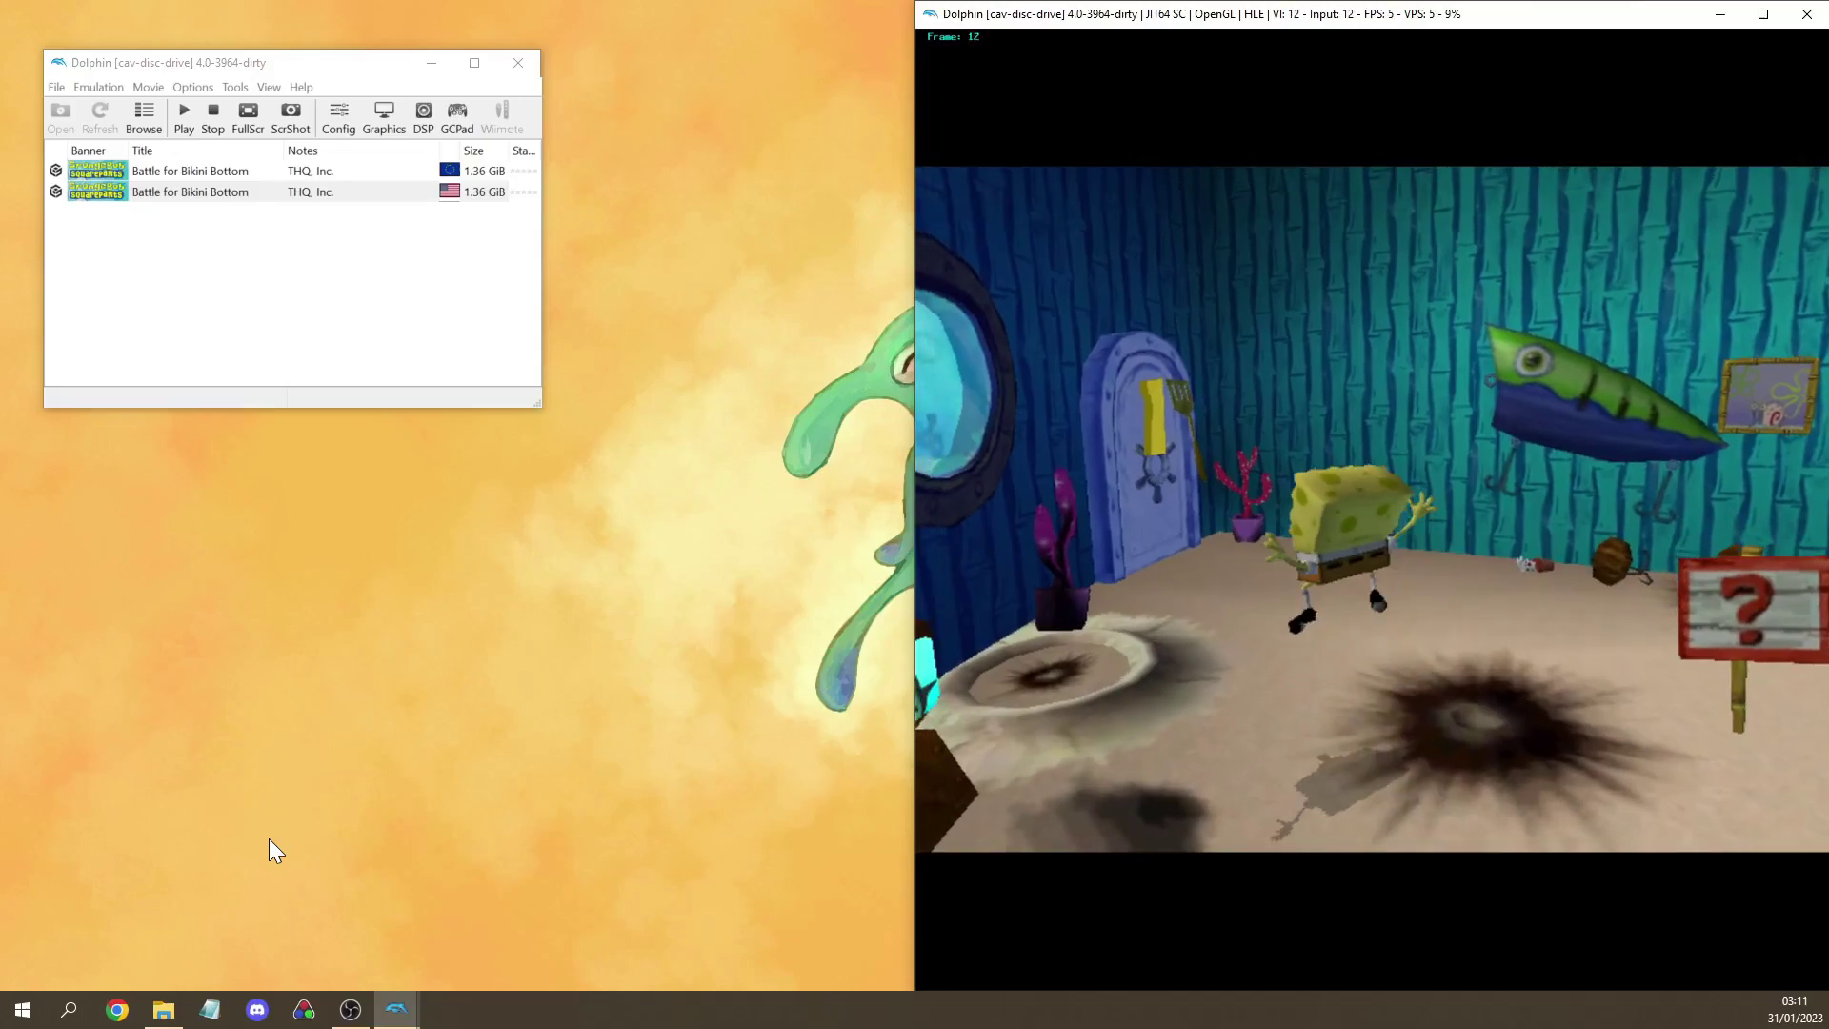
pyautogui.hotkey('shift', 'r')
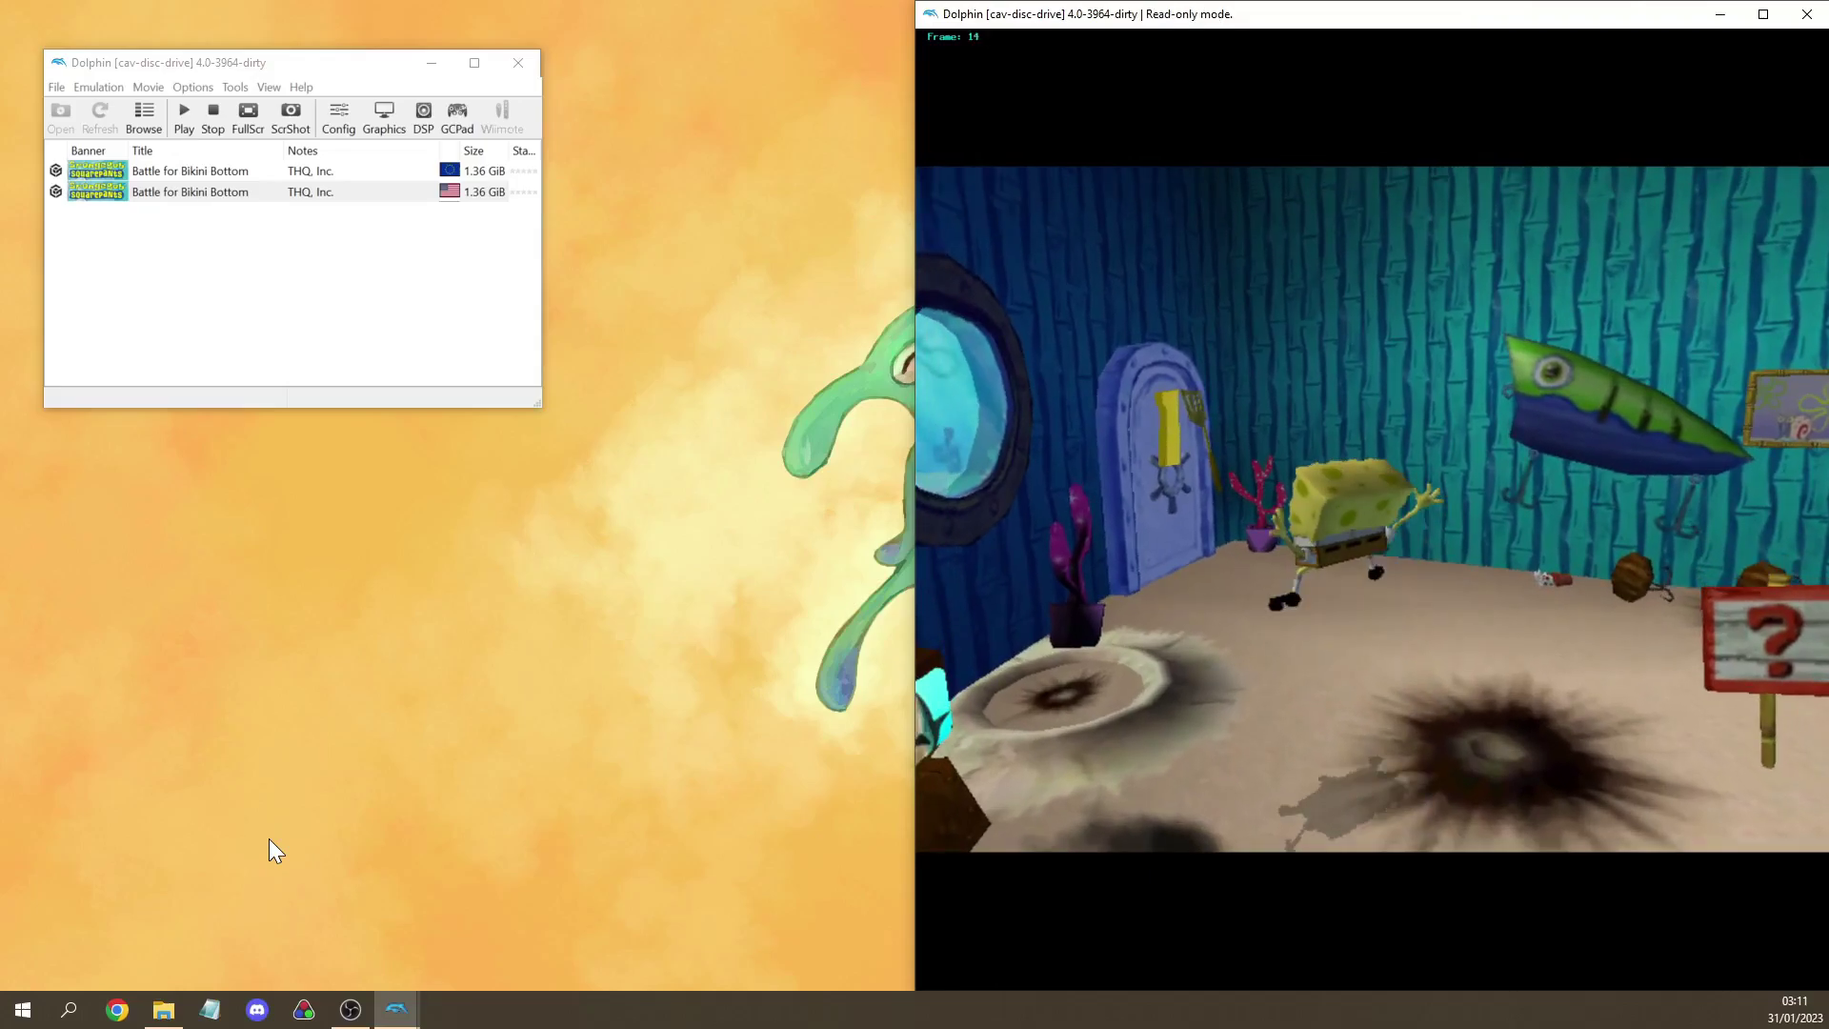
pyautogui.press('F1')
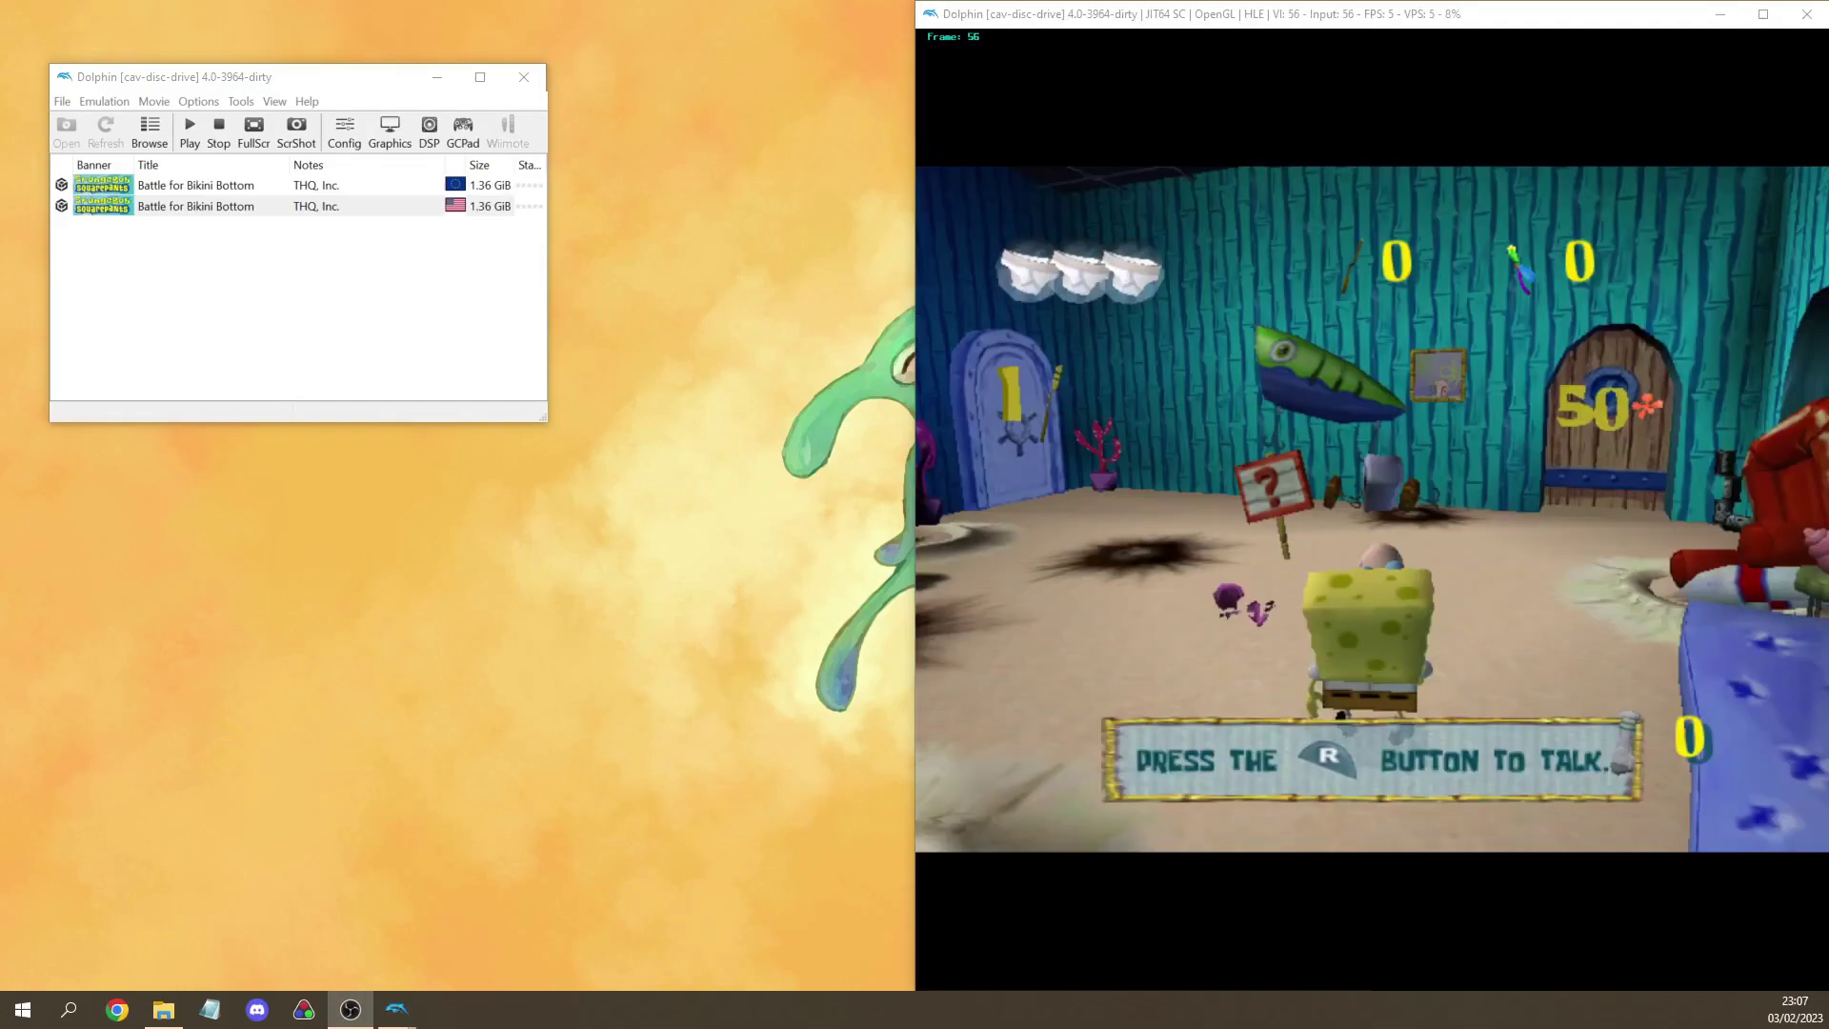
# Open the TAS Input window and enable the A button for controller 1
pyautogui.click(153, 101)
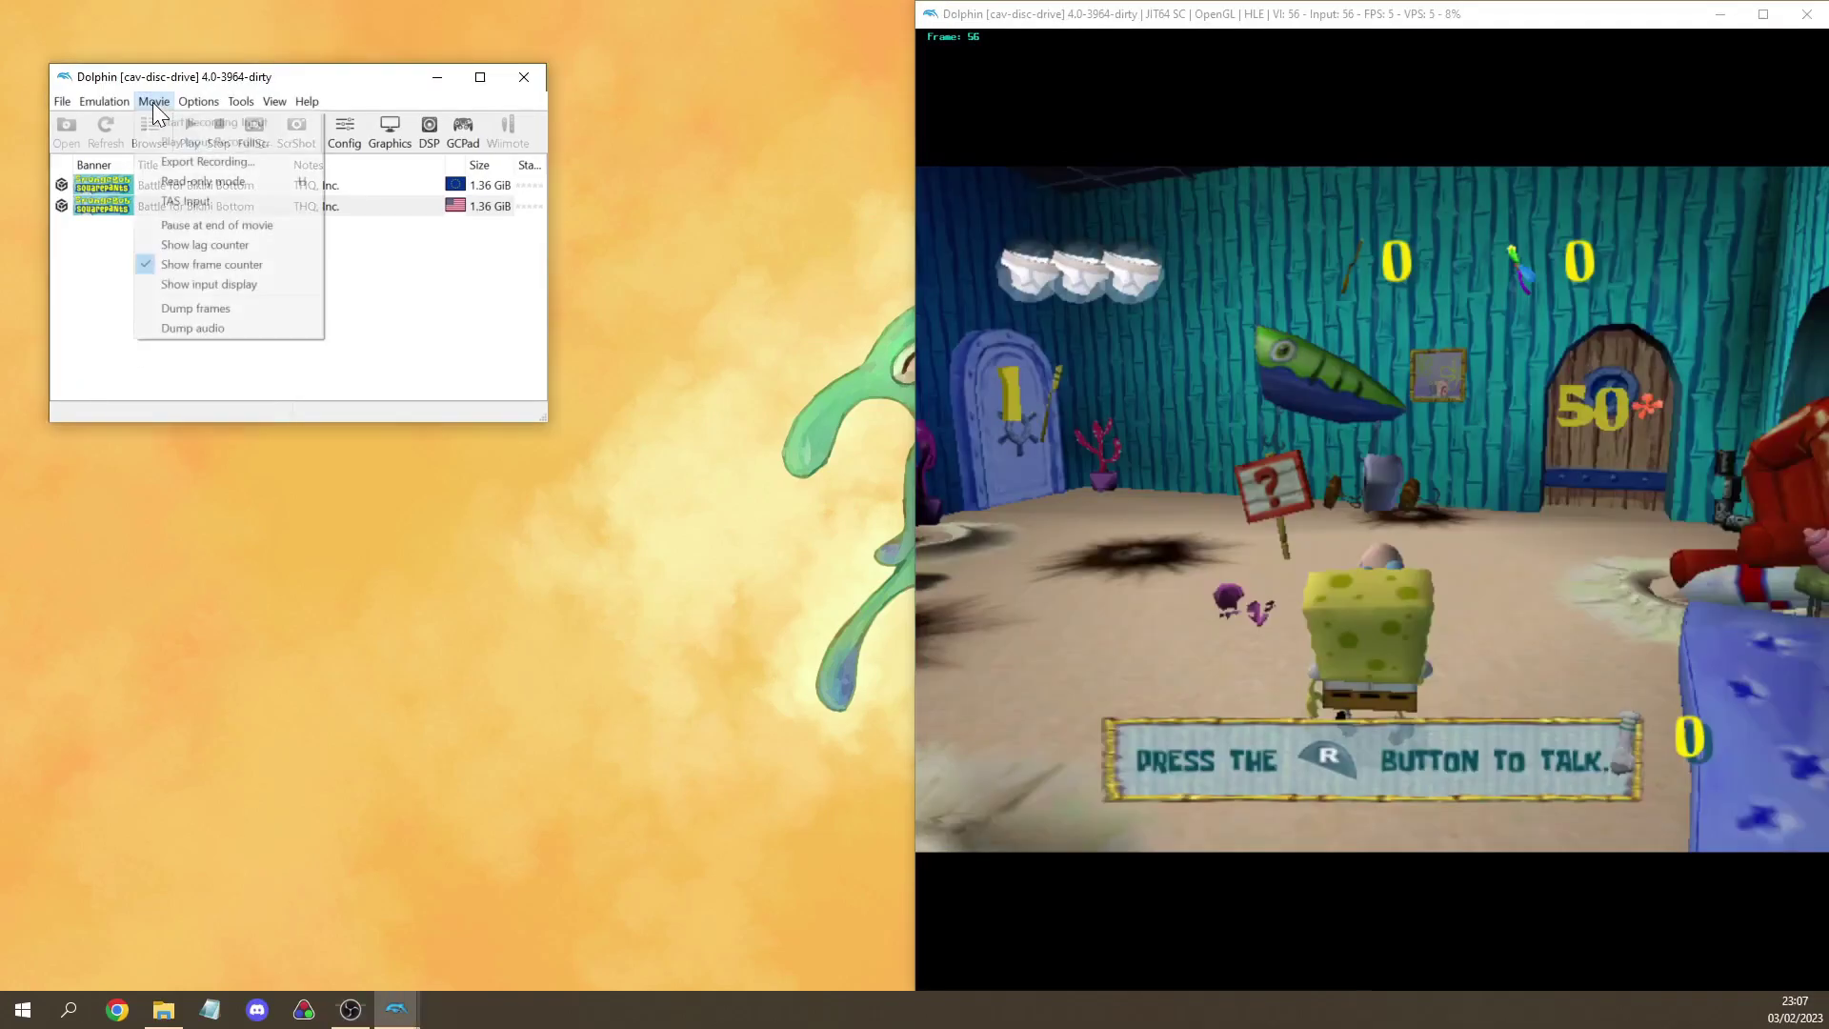
pyautogui.click(187, 200)
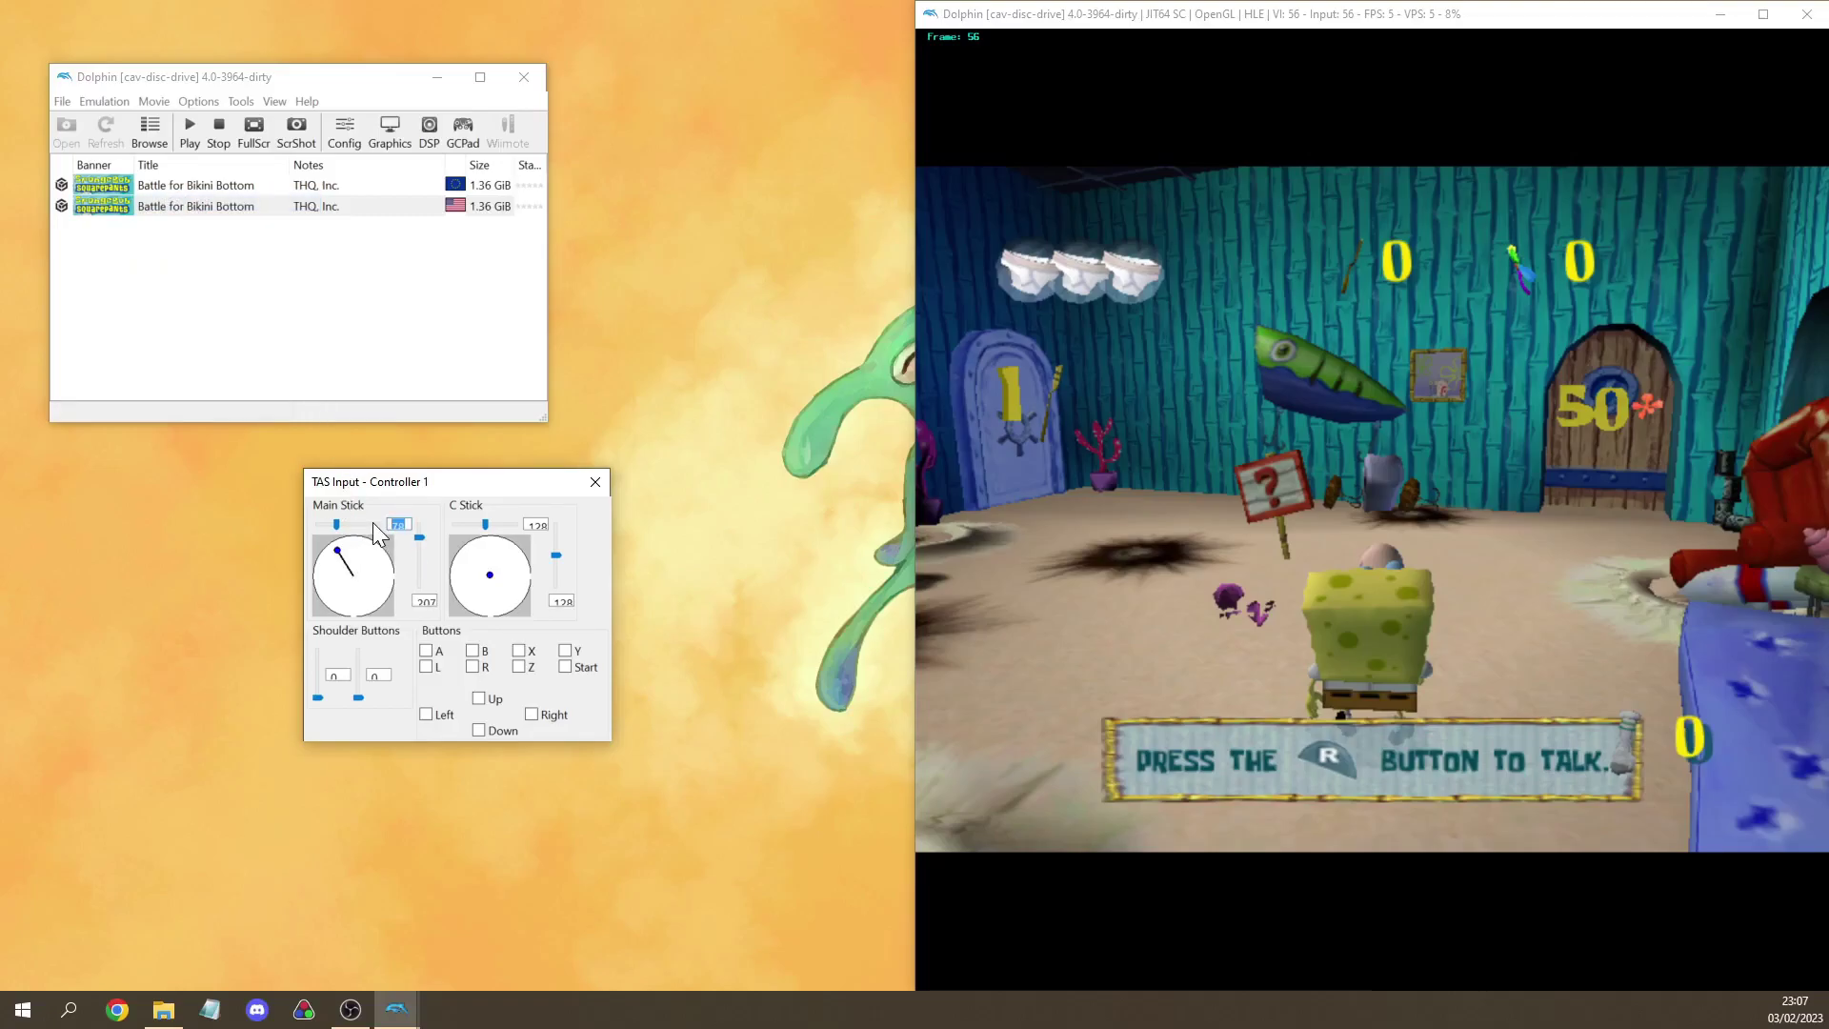
pyautogui.click(427, 655)
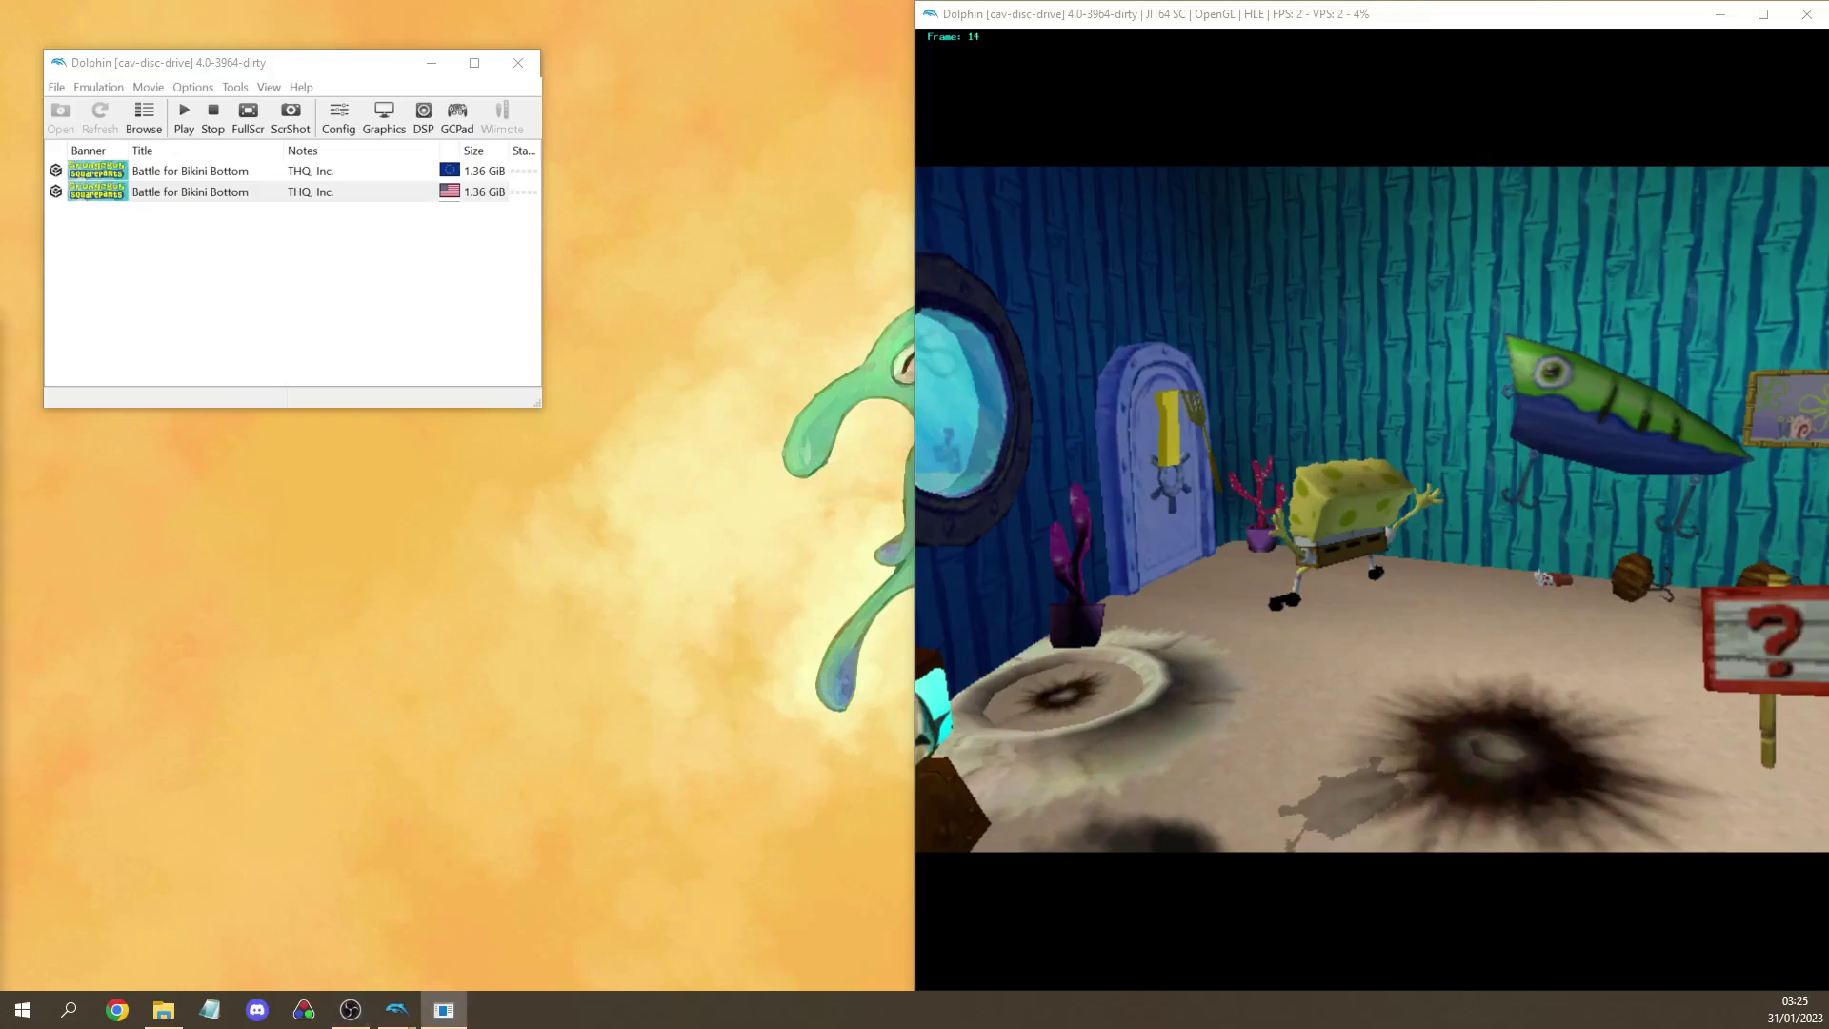
# In Dolphin Memory Engine, load the bfbb.dmw watch list and expand the MOMENTUM group to show its watches
pyautogui.moveTo(433, 189); pyautogui.dragTo(276, 51)
pyautogui.click(90, 57)
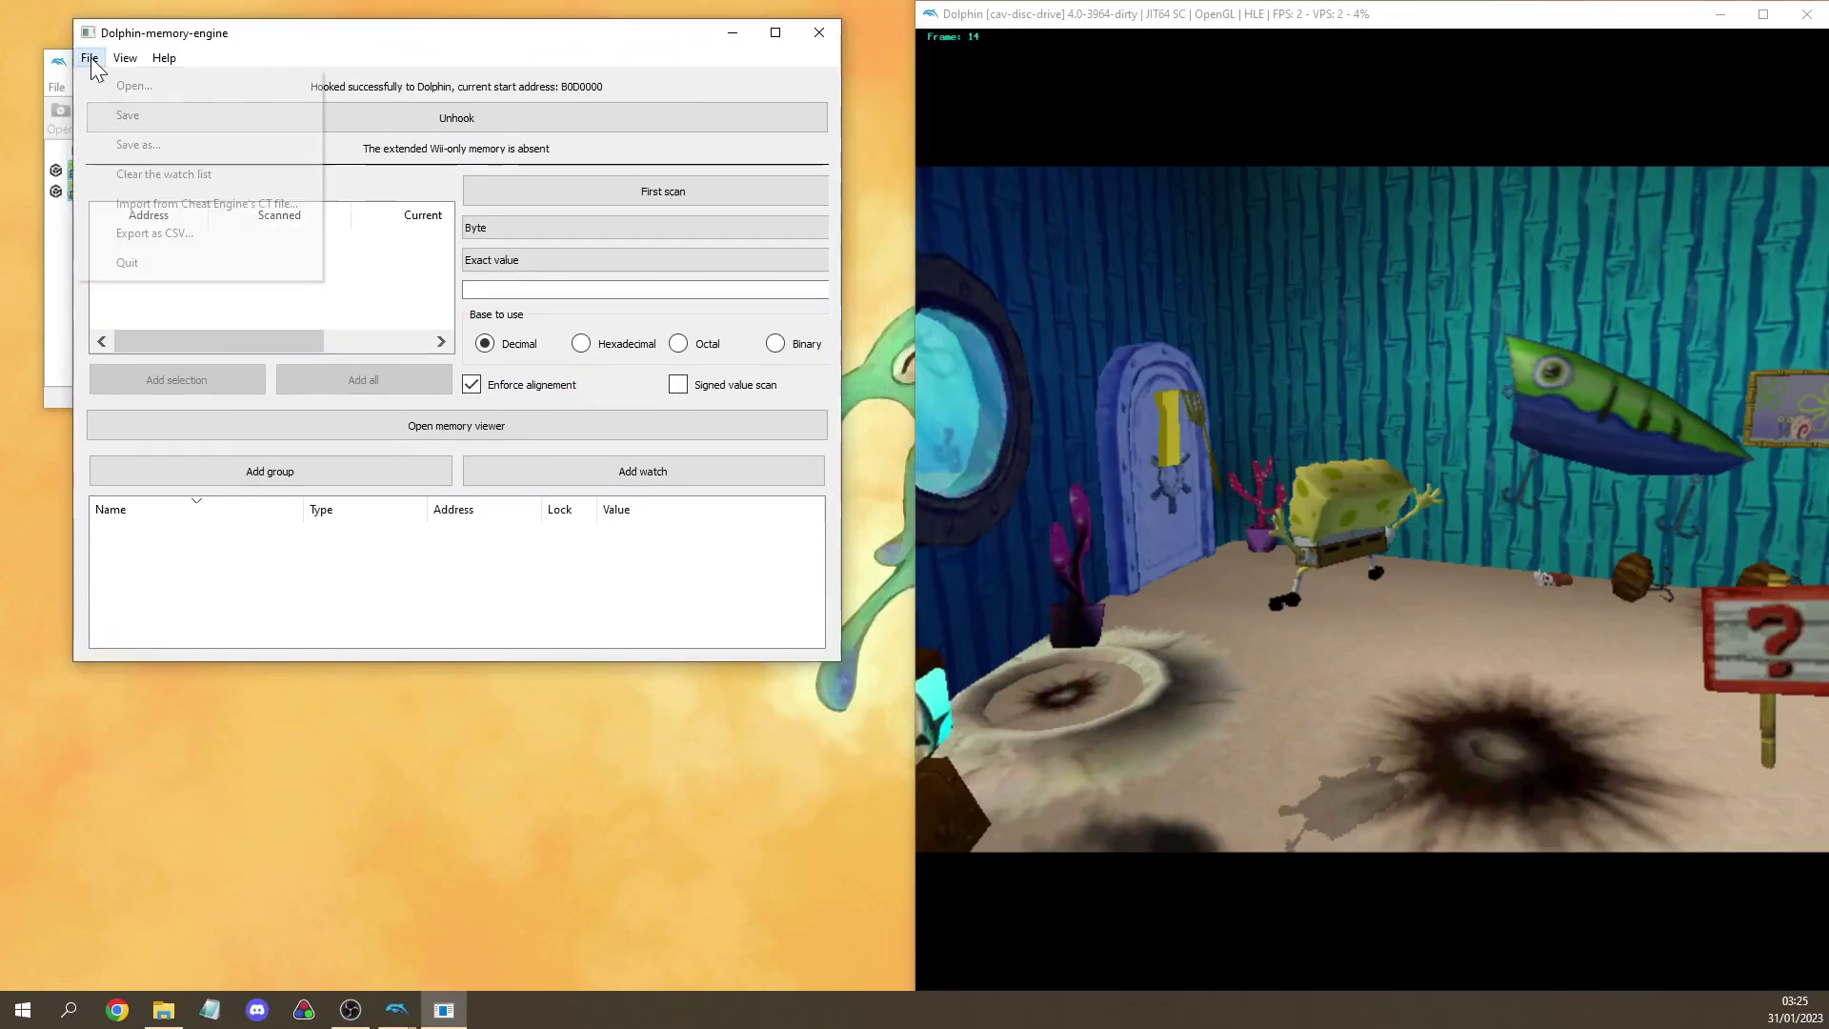
pyautogui.click(89, 82)
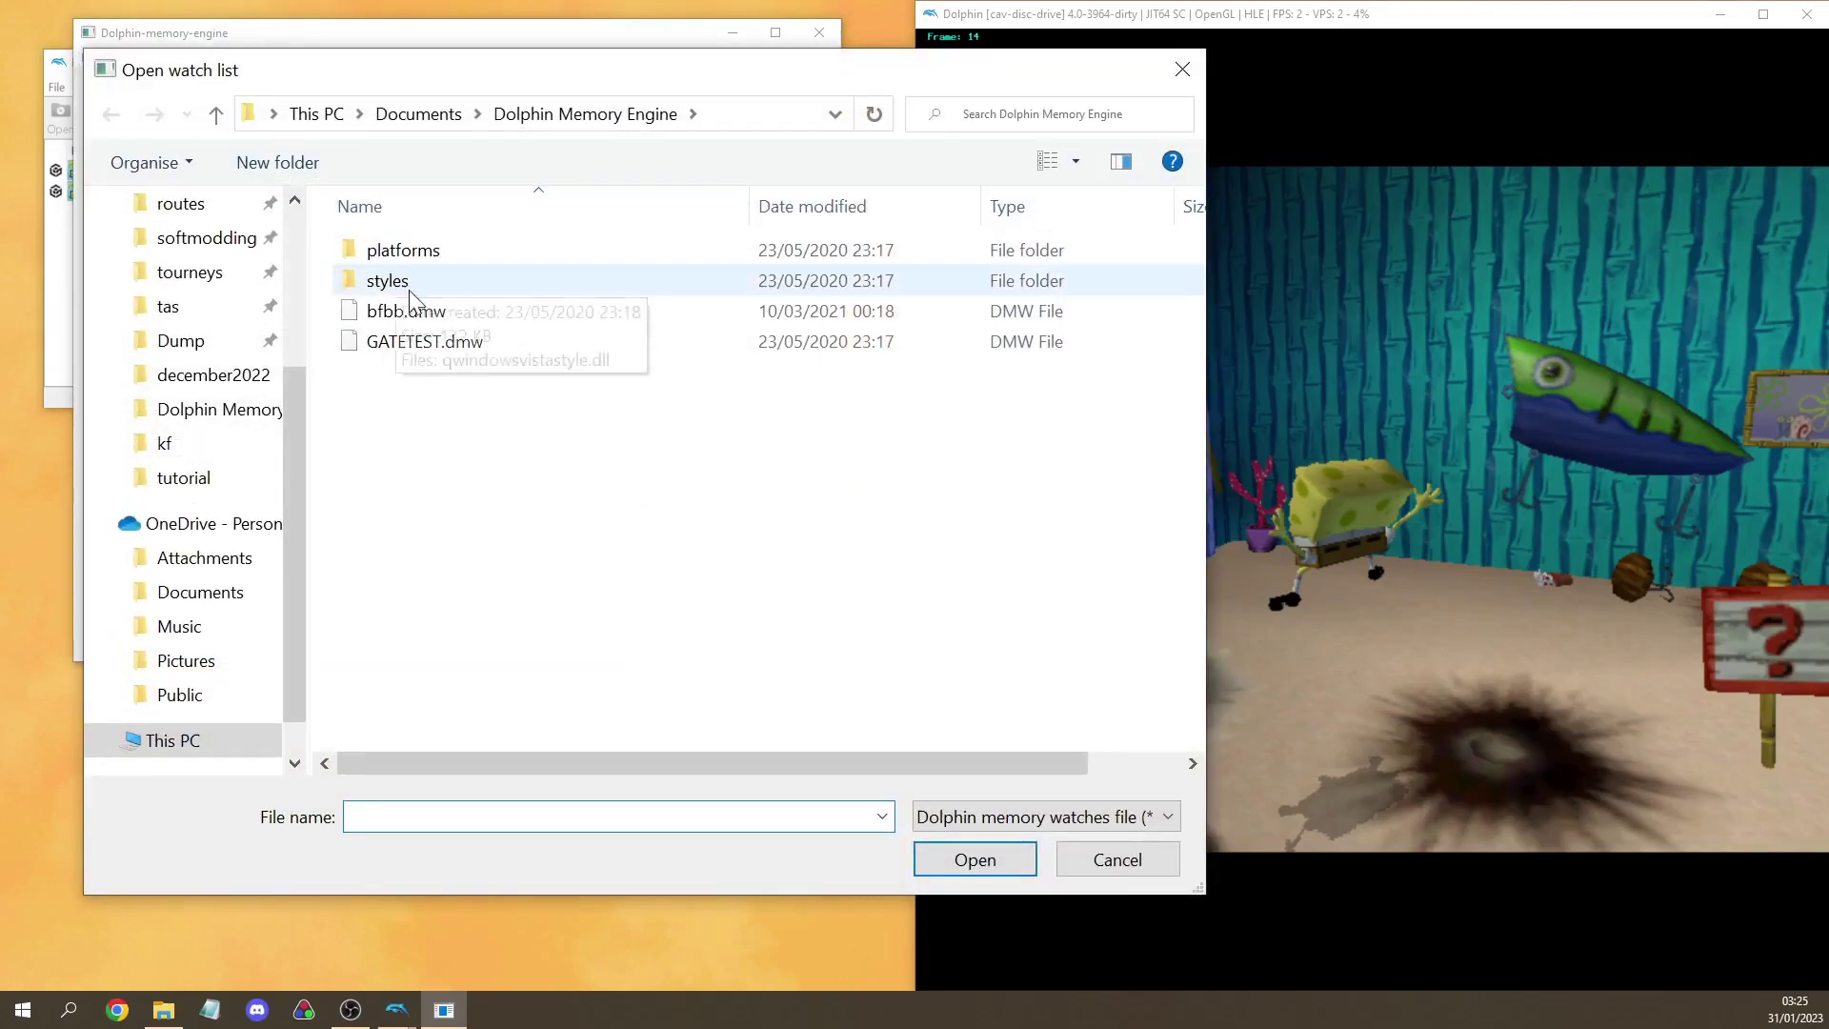
pyautogui.doubleClick(421, 315)
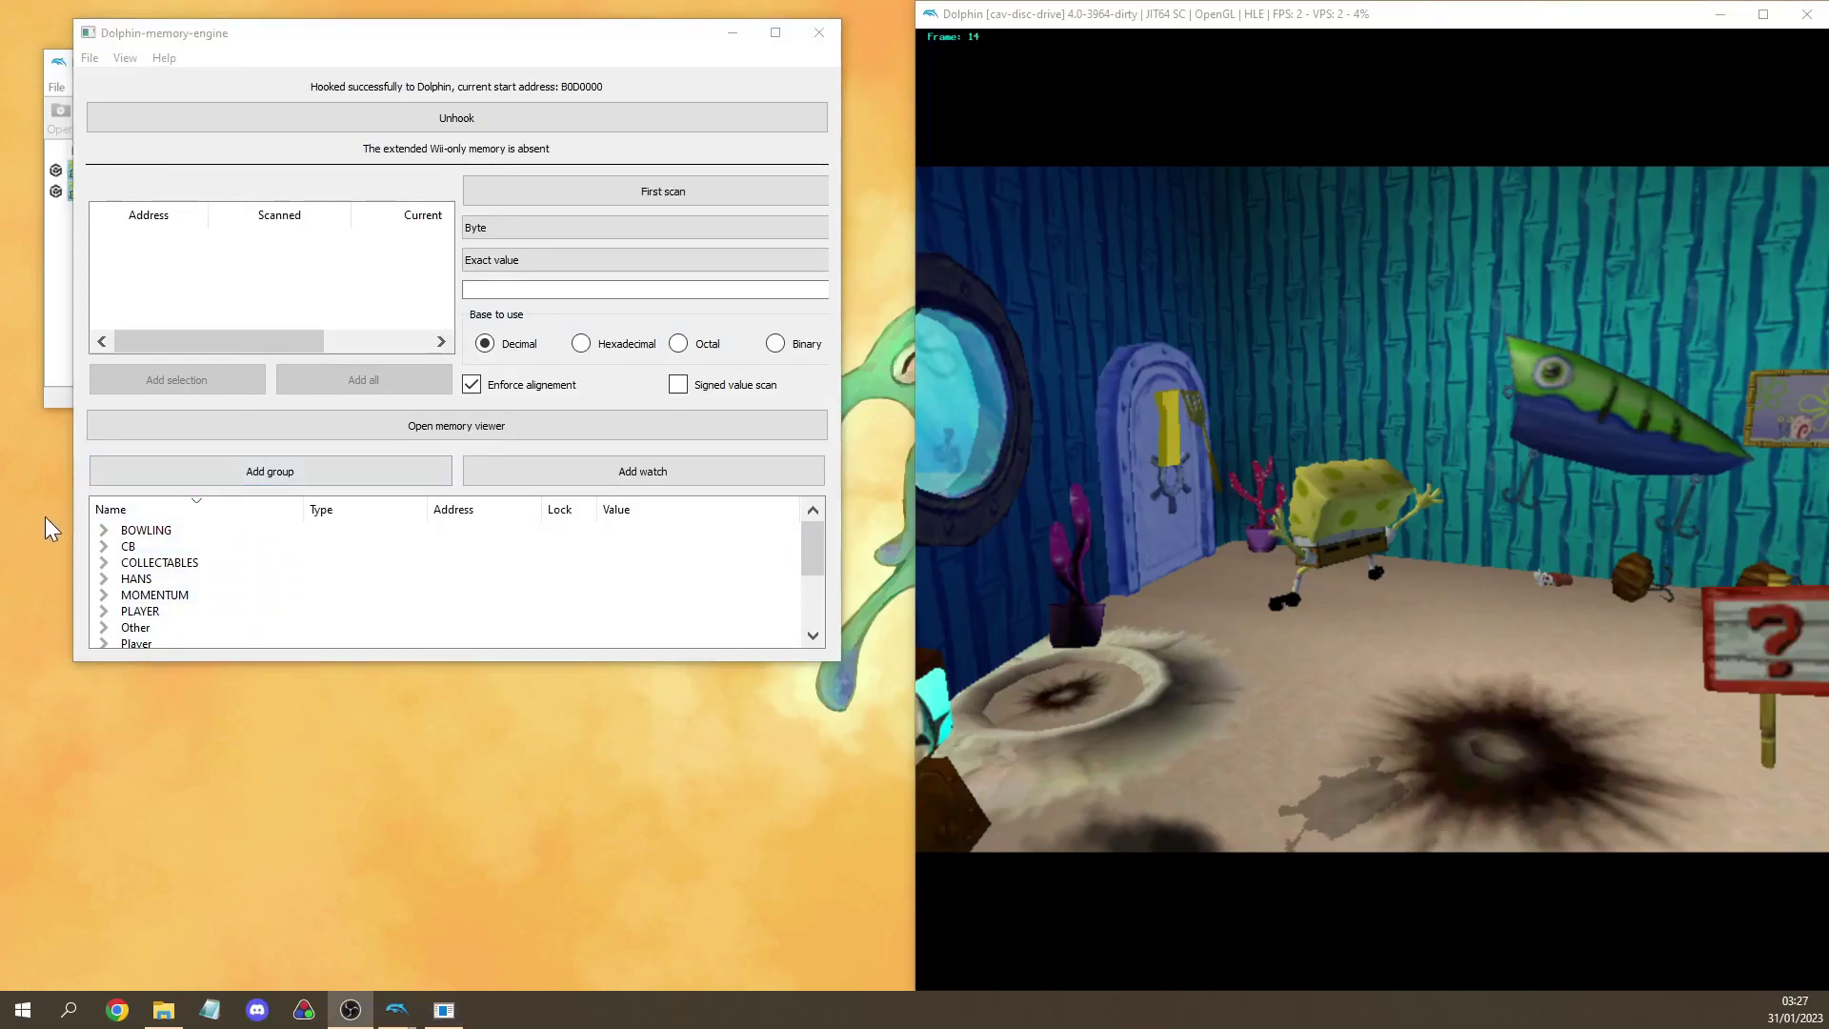
pyautogui.click(103, 594)
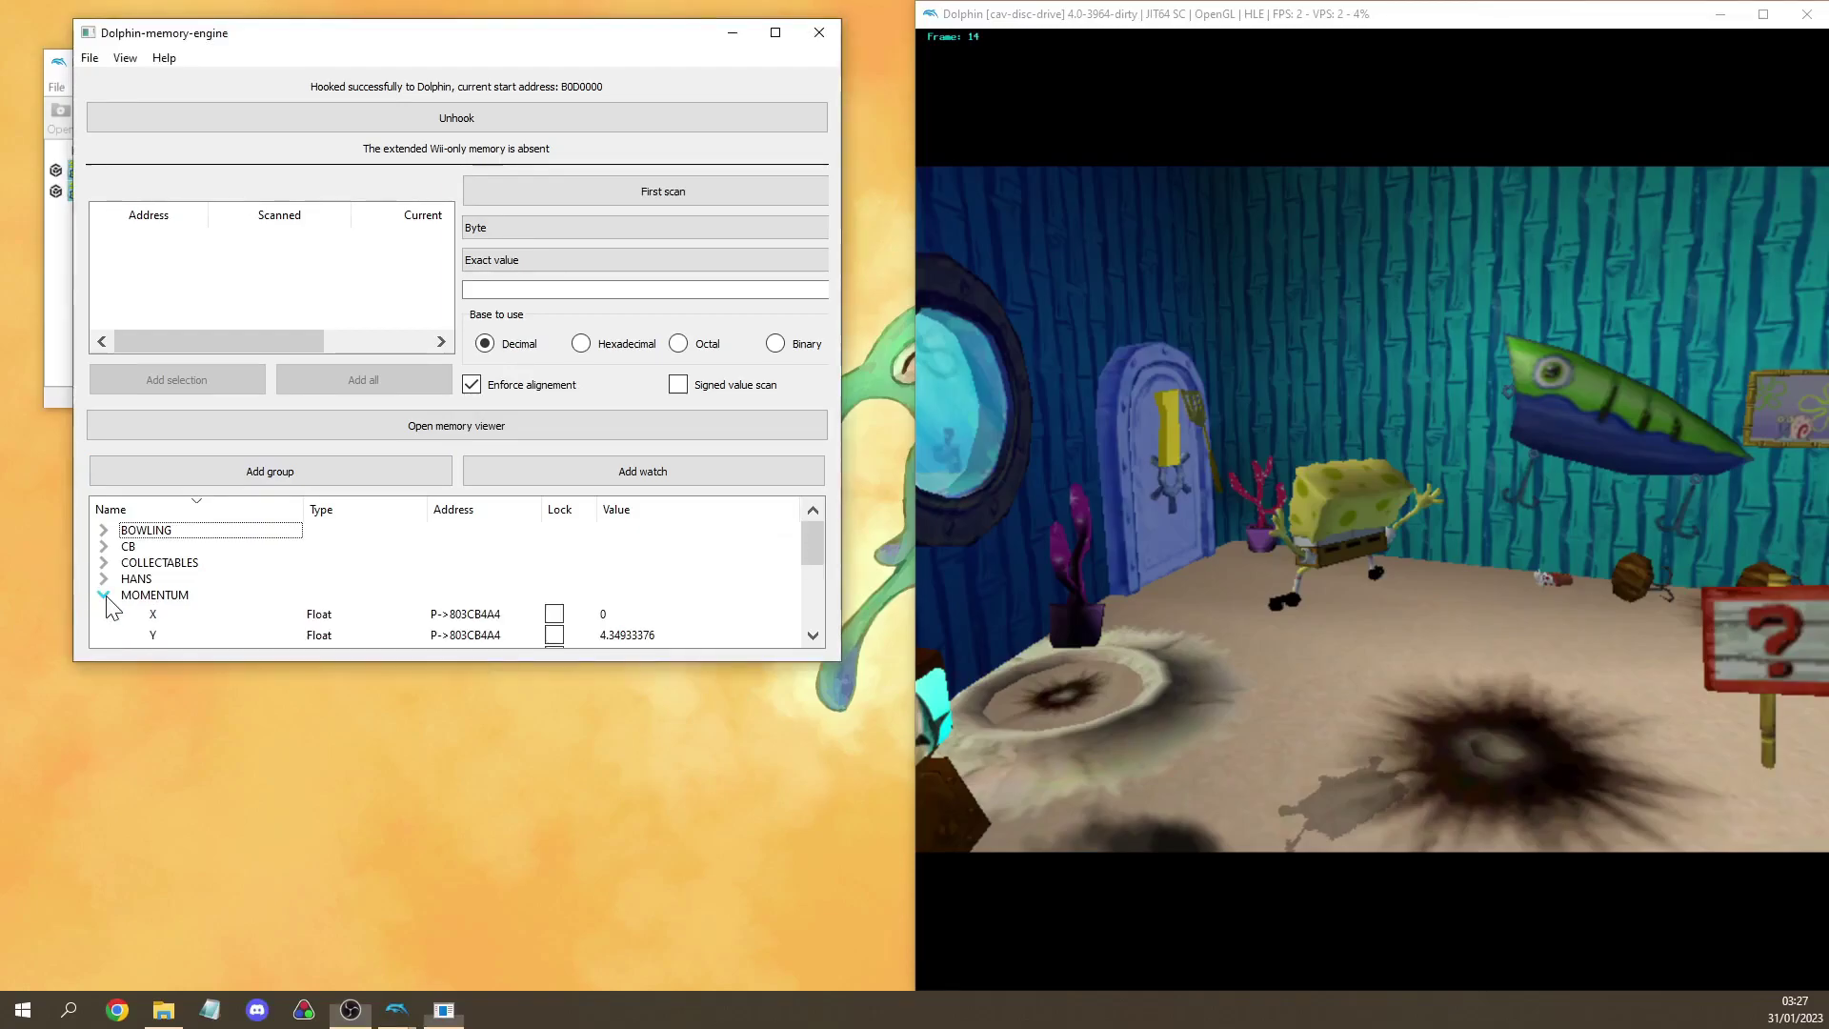
pyautogui.scroll(-1, 238, 581)
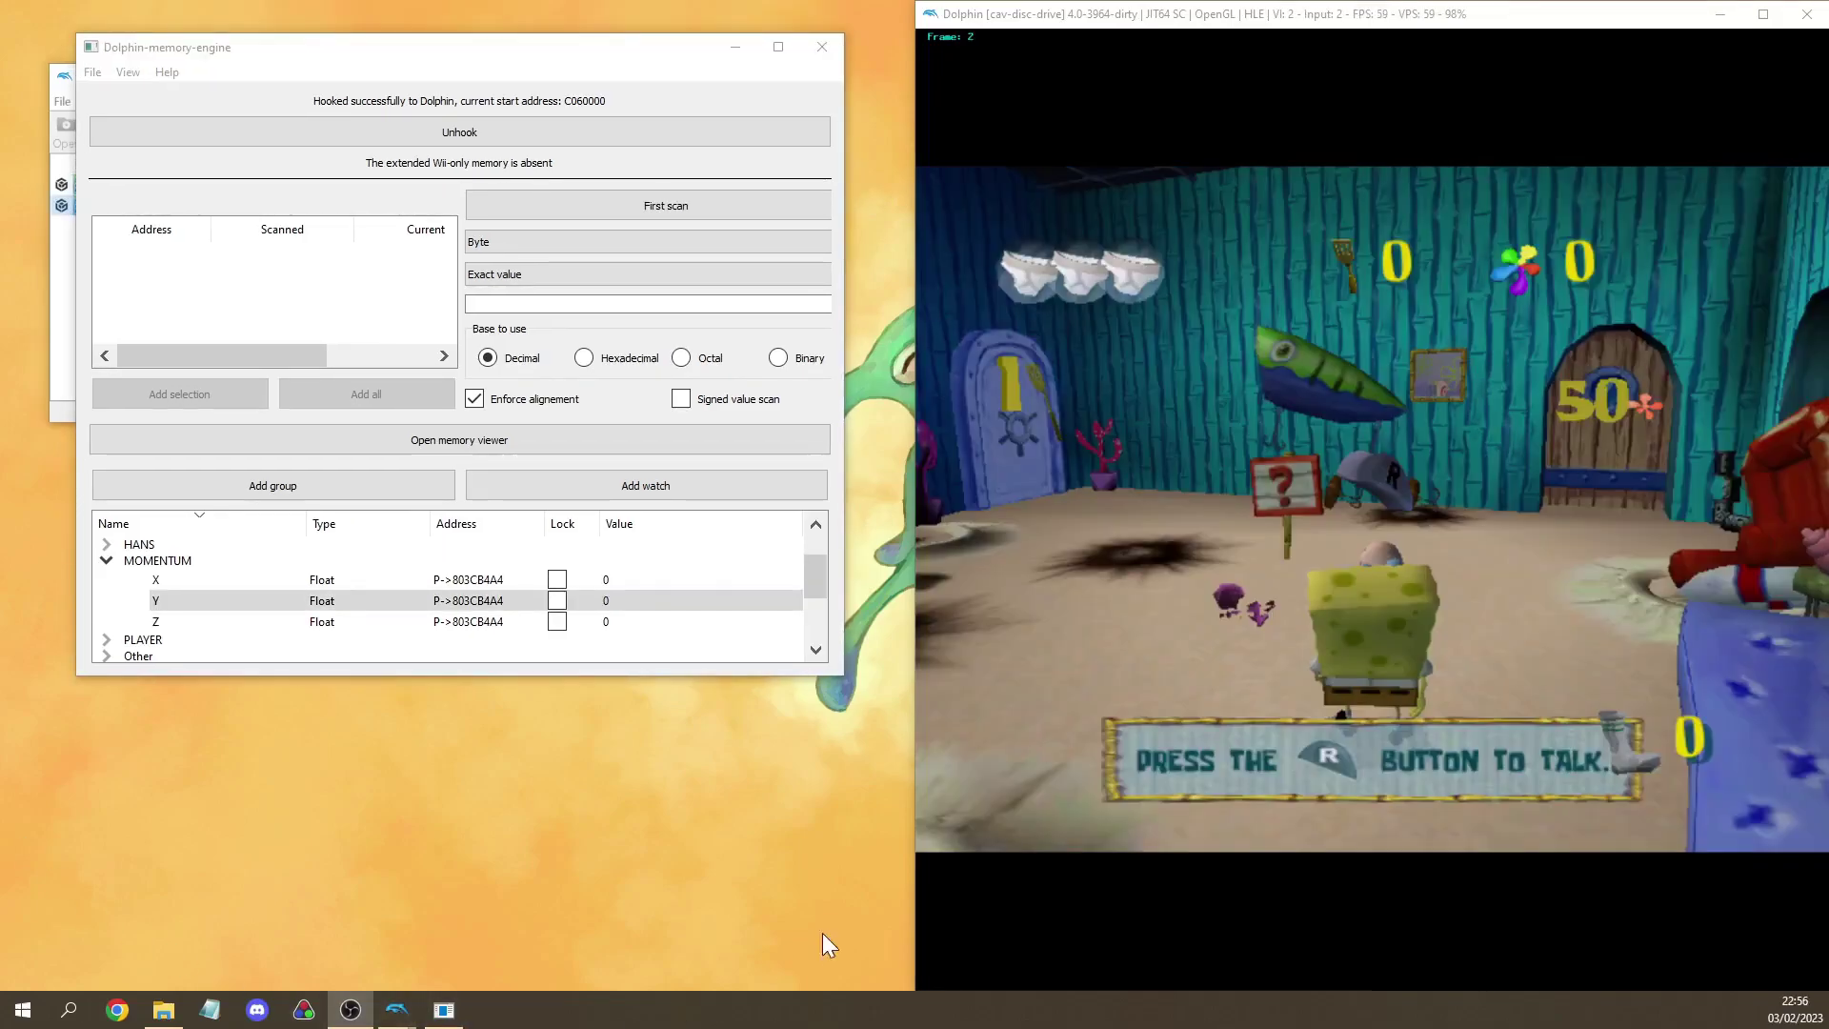
# Set the MOMENTUM group's Y value to 20 and lock it, returning to the game to test the change
pyautogui.click(935, 872)
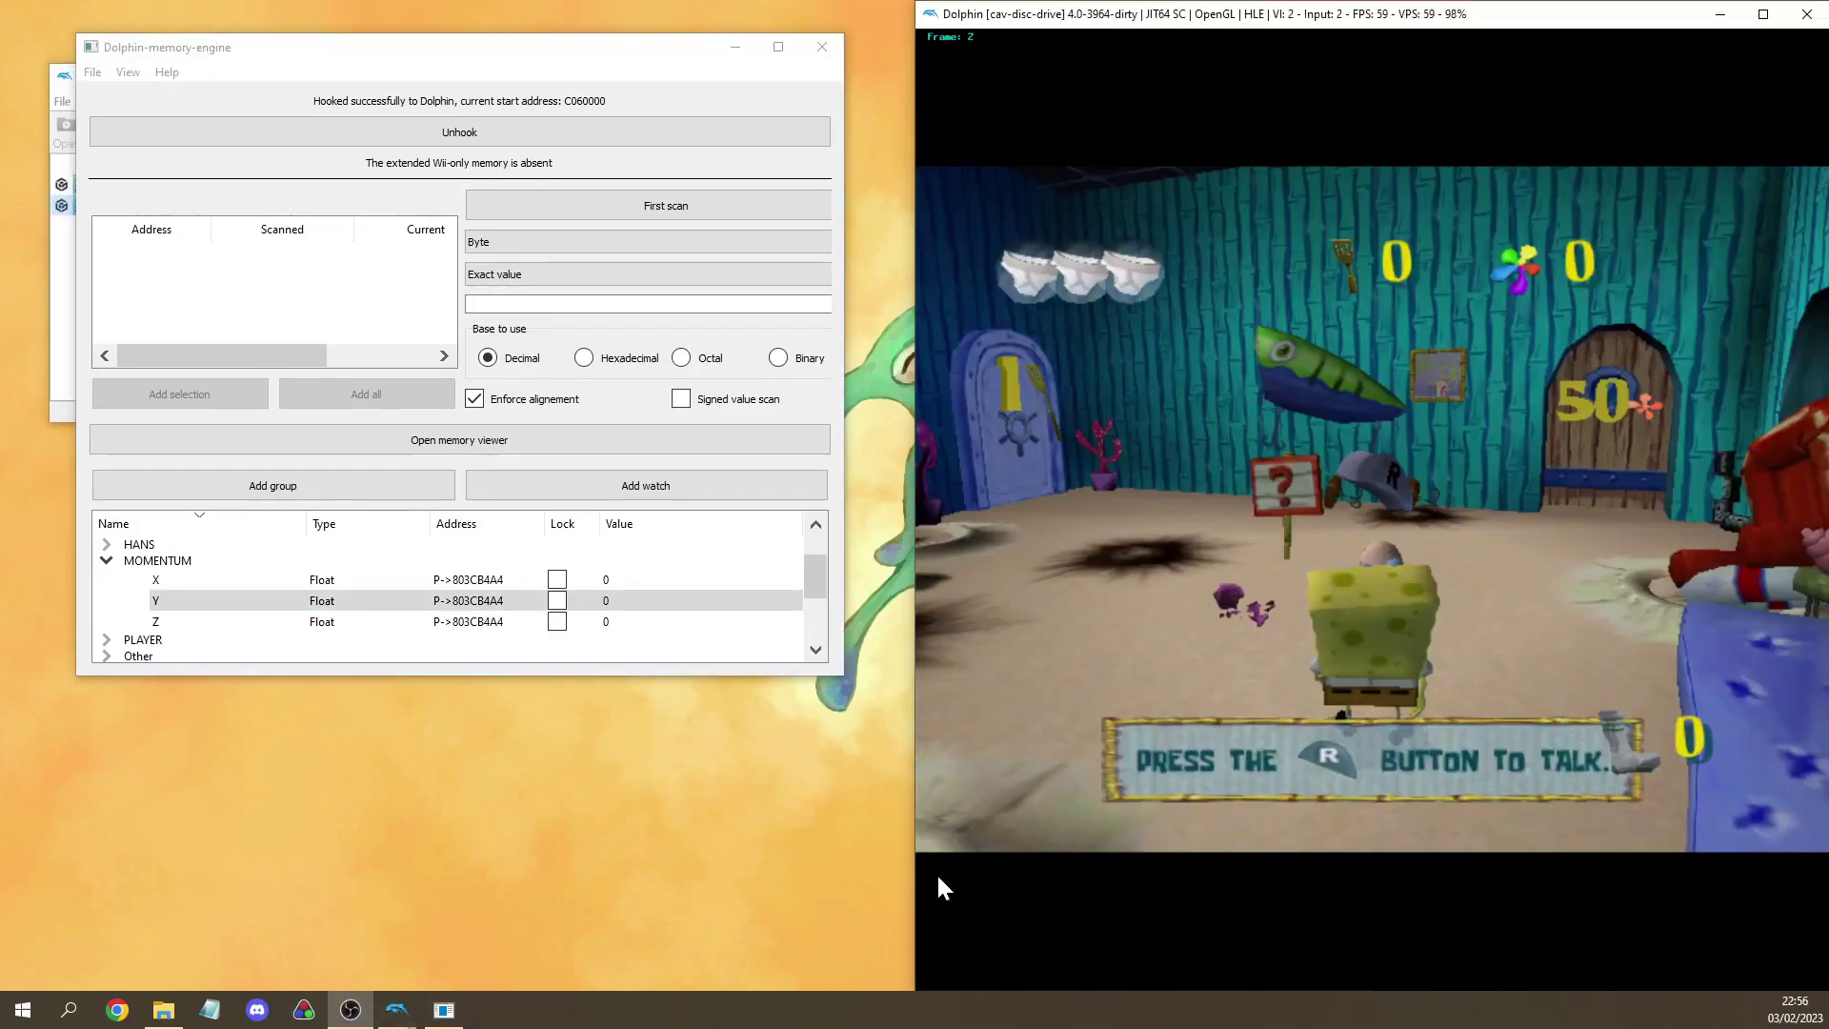
pyautogui.doubleClick(629, 602)
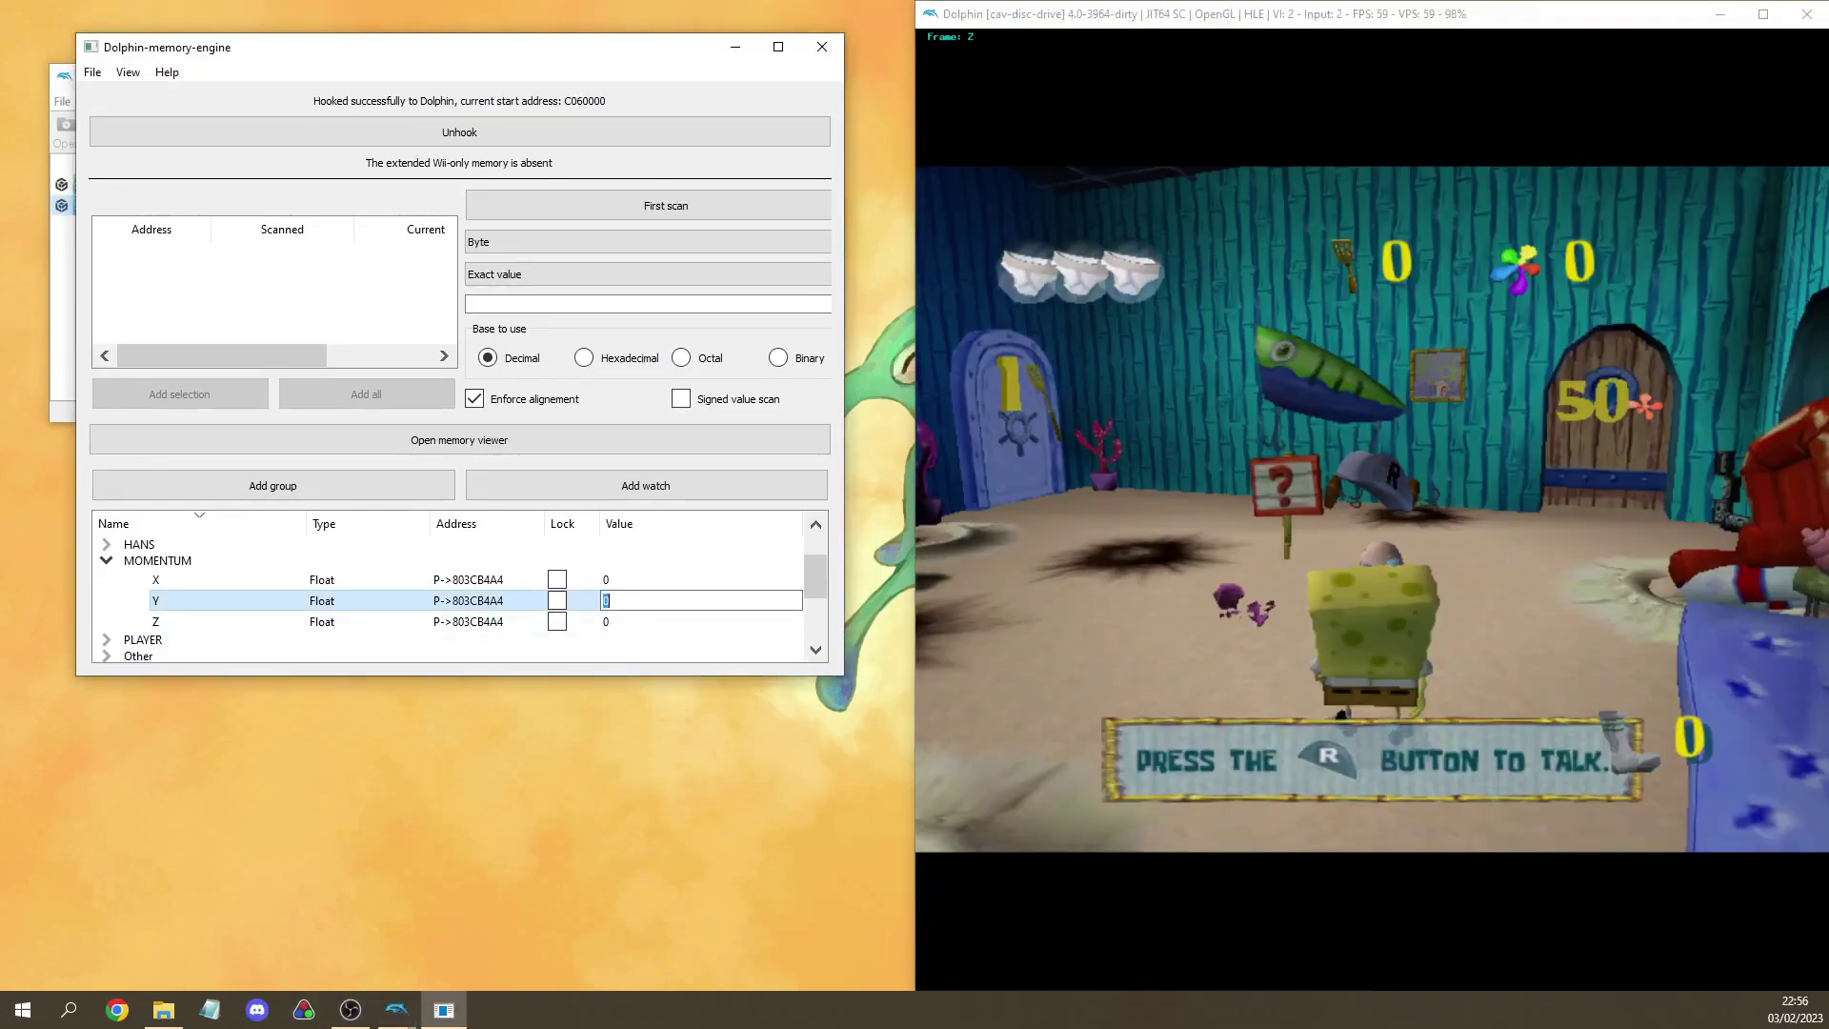
pyautogui.write('20')
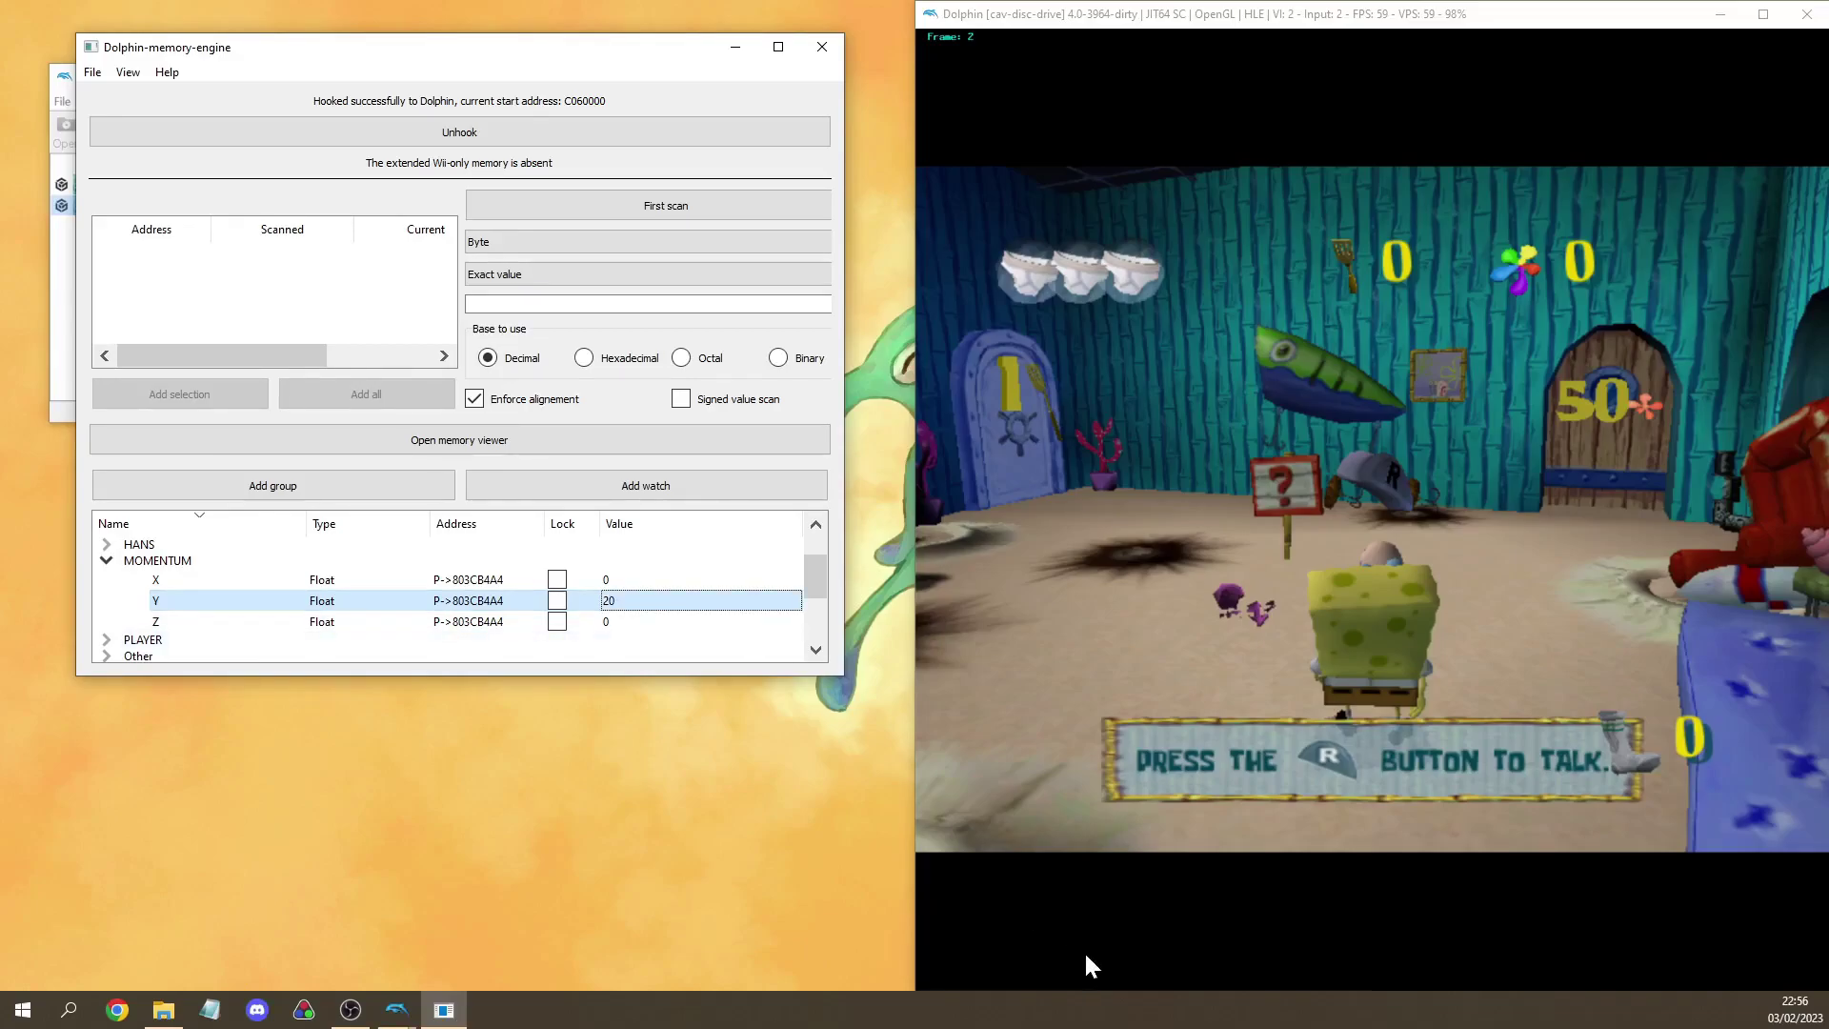
pyautogui.click(1086, 950)
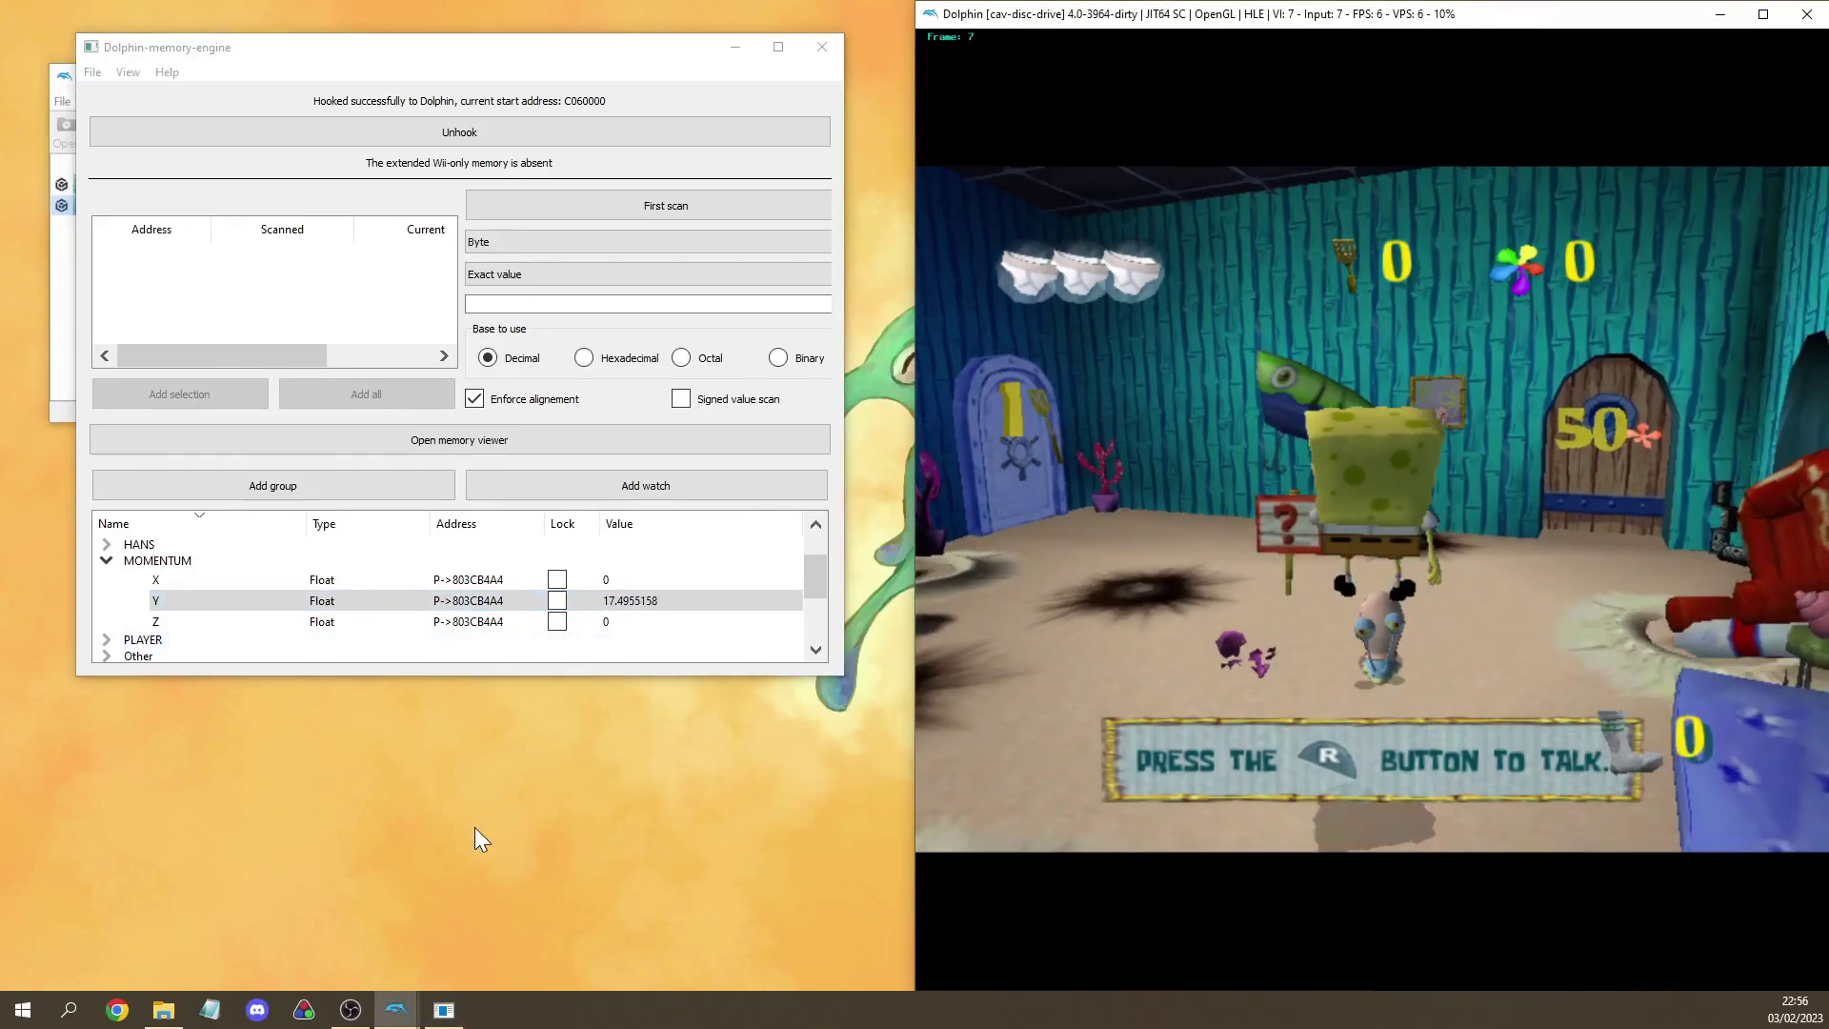
pyautogui.click(557, 600)
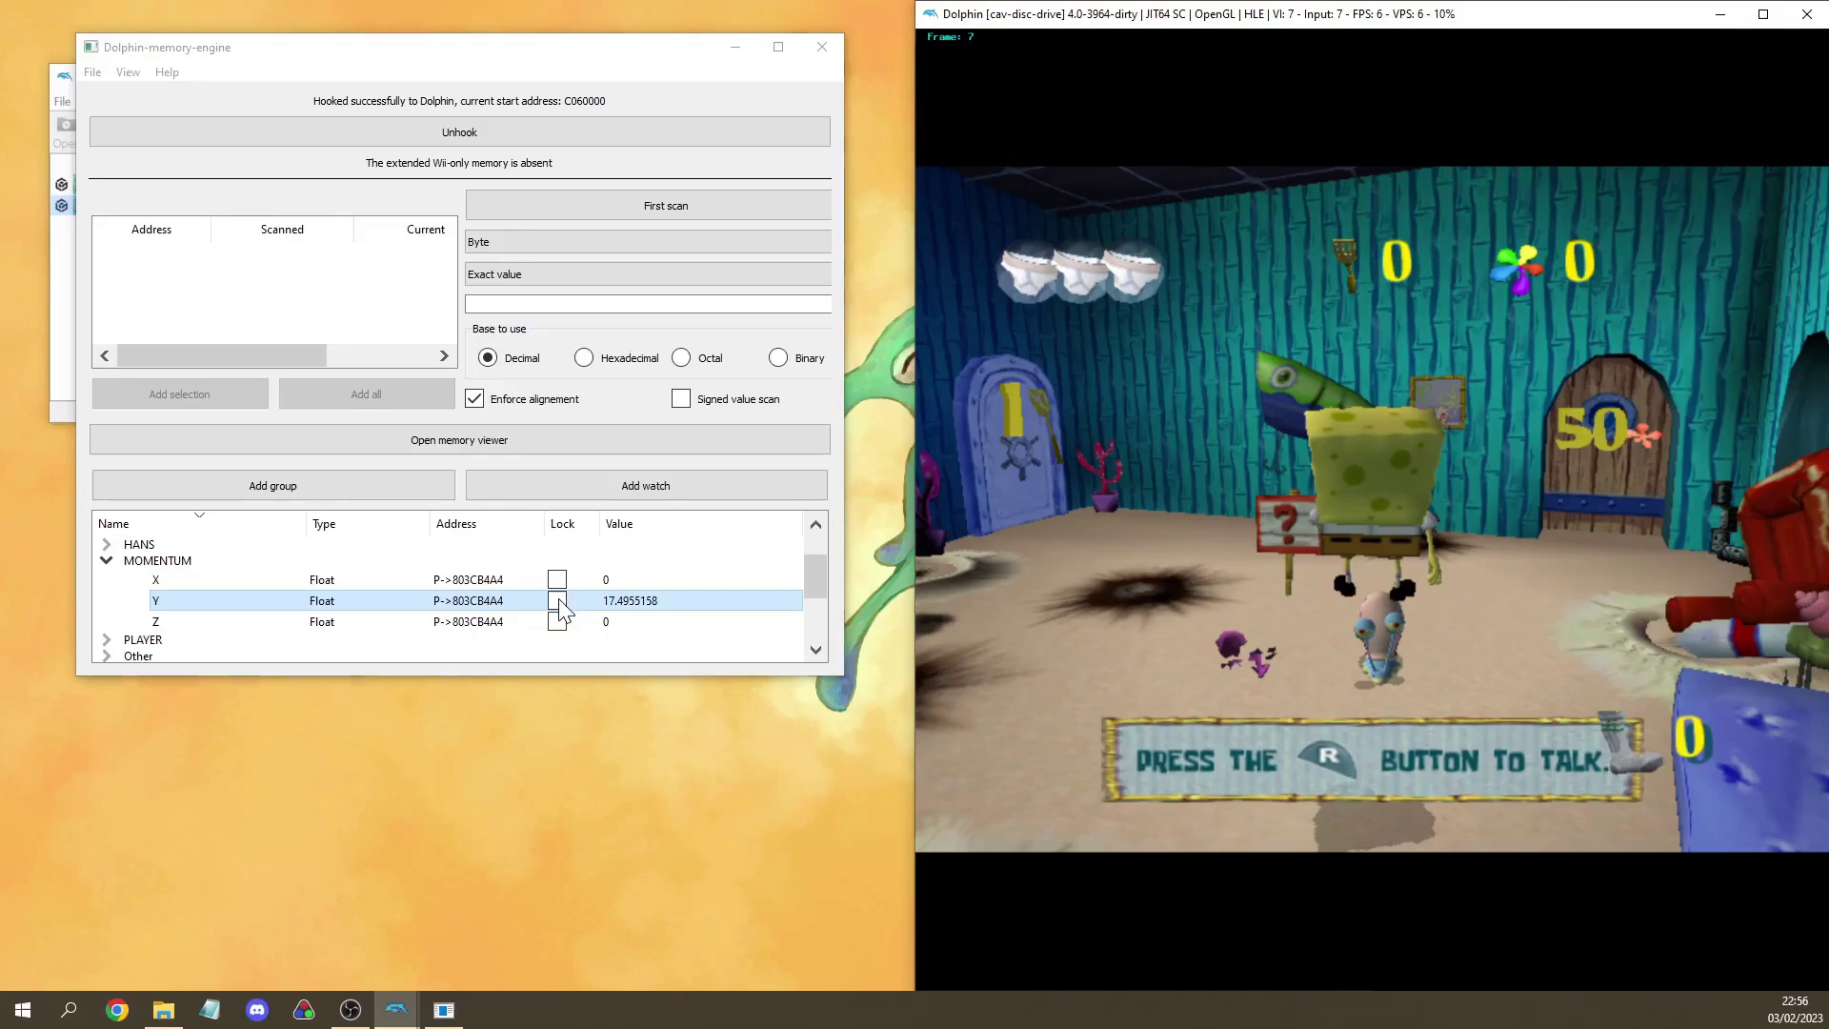
pyautogui.click(1017, 927)
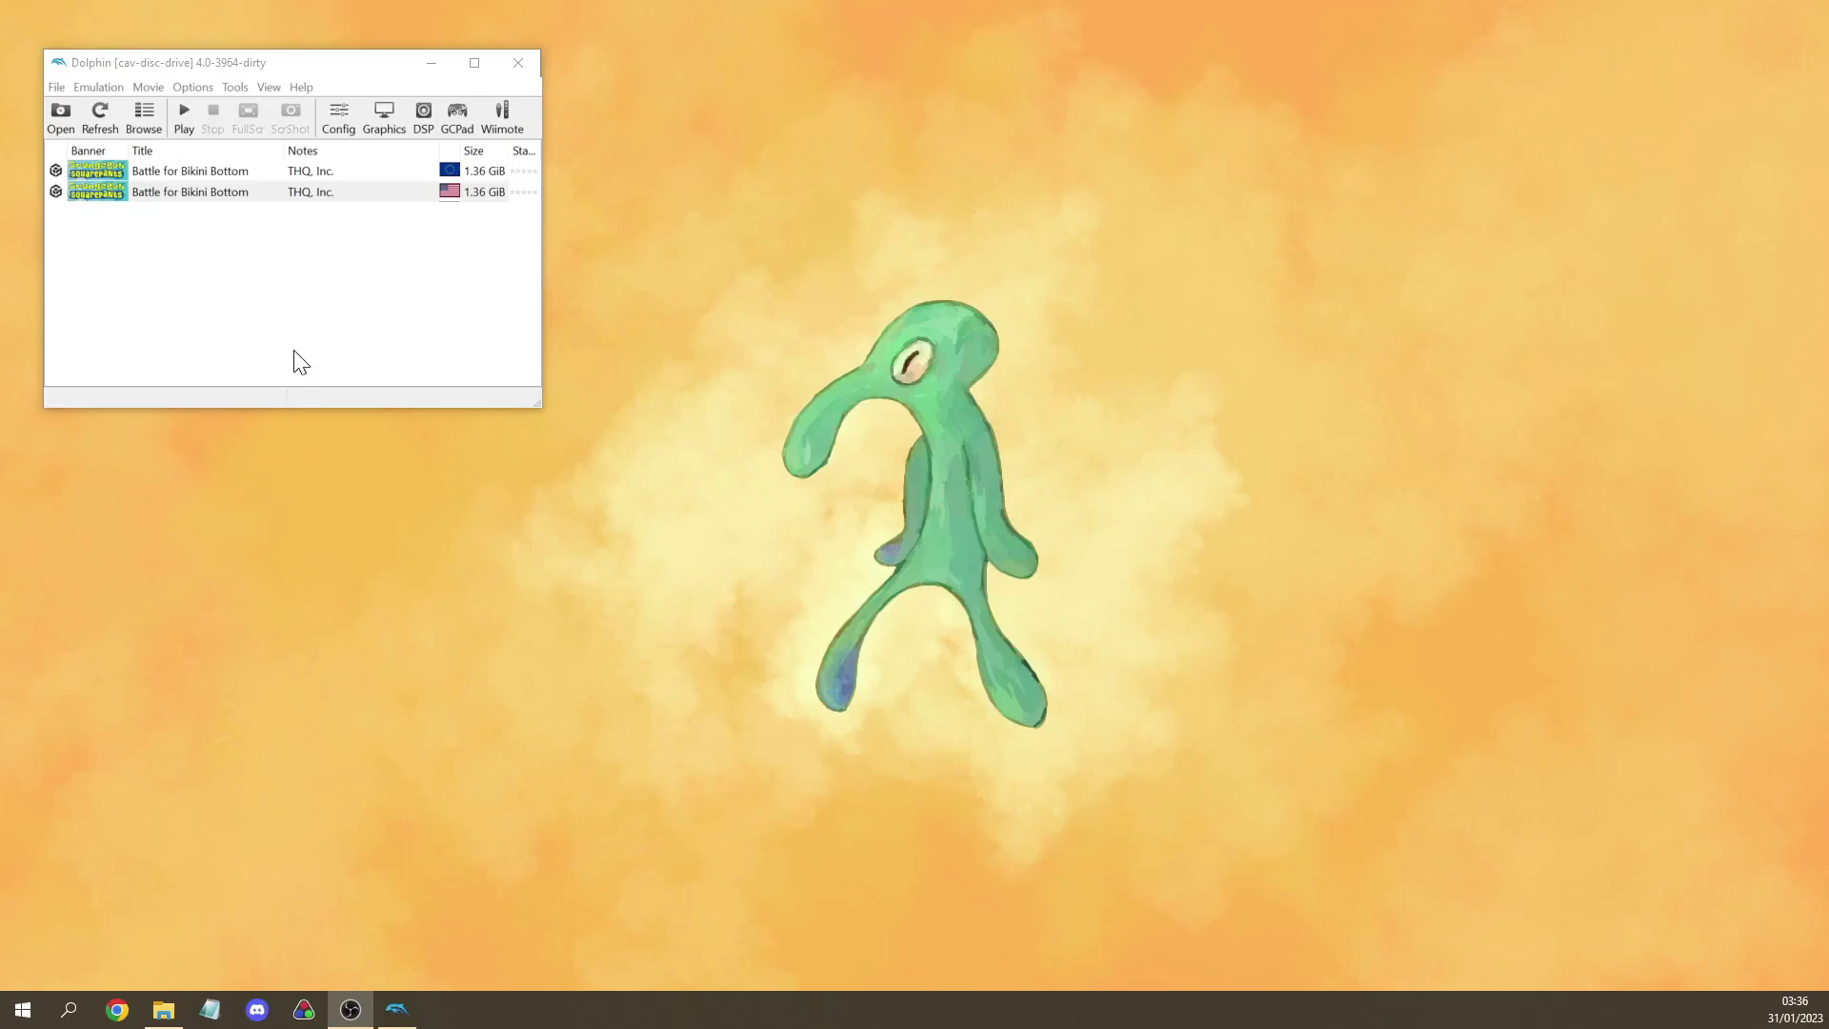
# Open the file system in the properties of the US Battle for Bikini Bottom and bring up the Disc root's options
pyautogui.rightClick(282, 203)
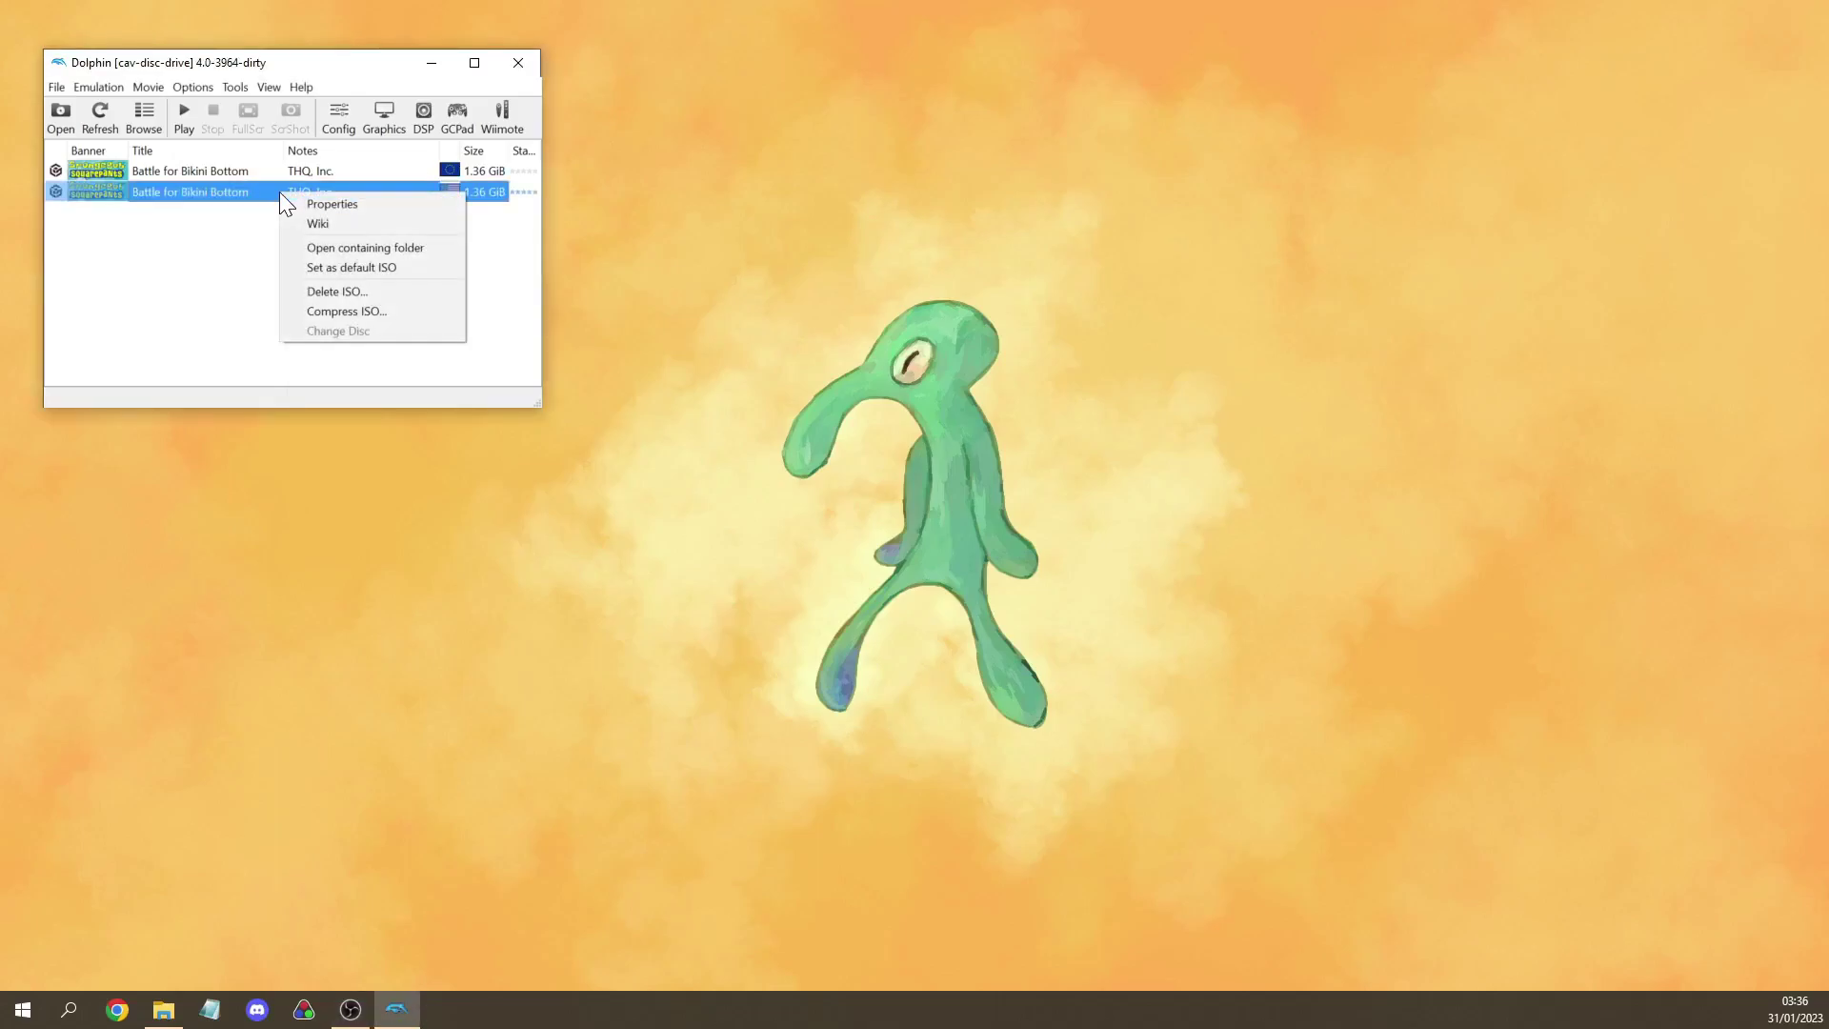
pyautogui.click(337, 204)
pyautogui.click(440, 43)
pyautogui.click(401, 44)
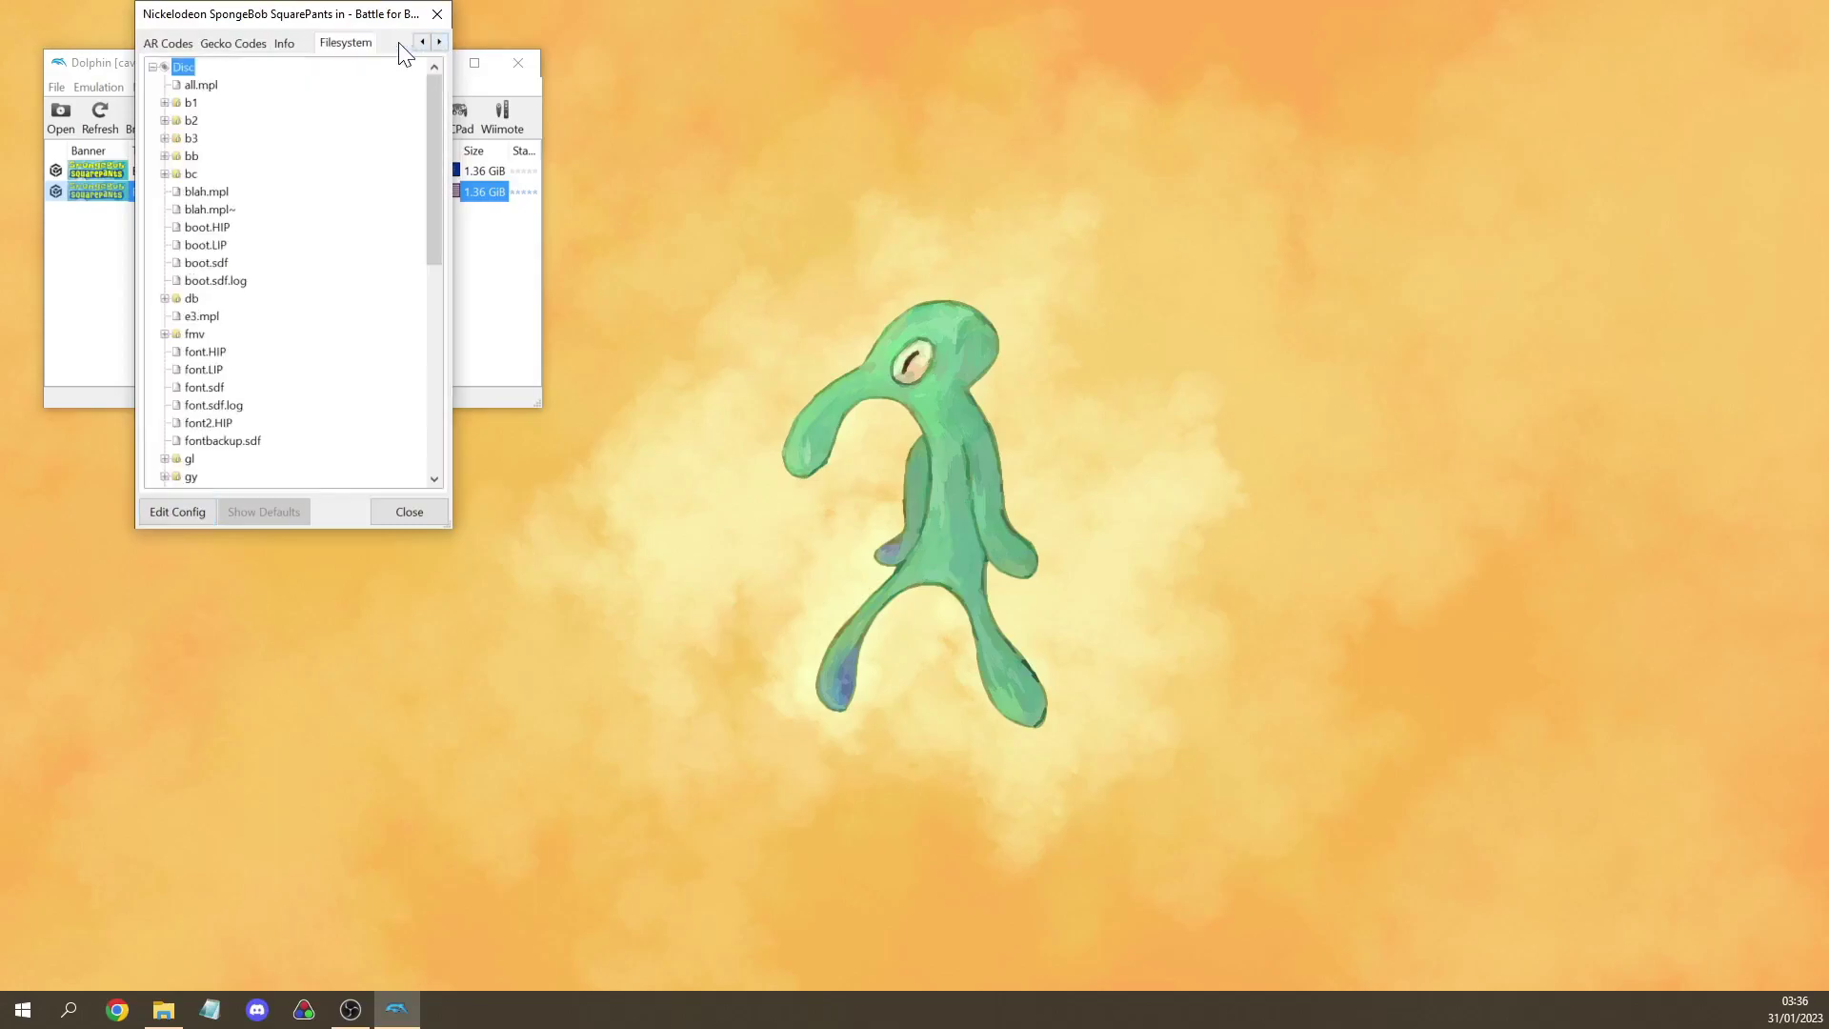
pyautogui.rightClick(199, 70)
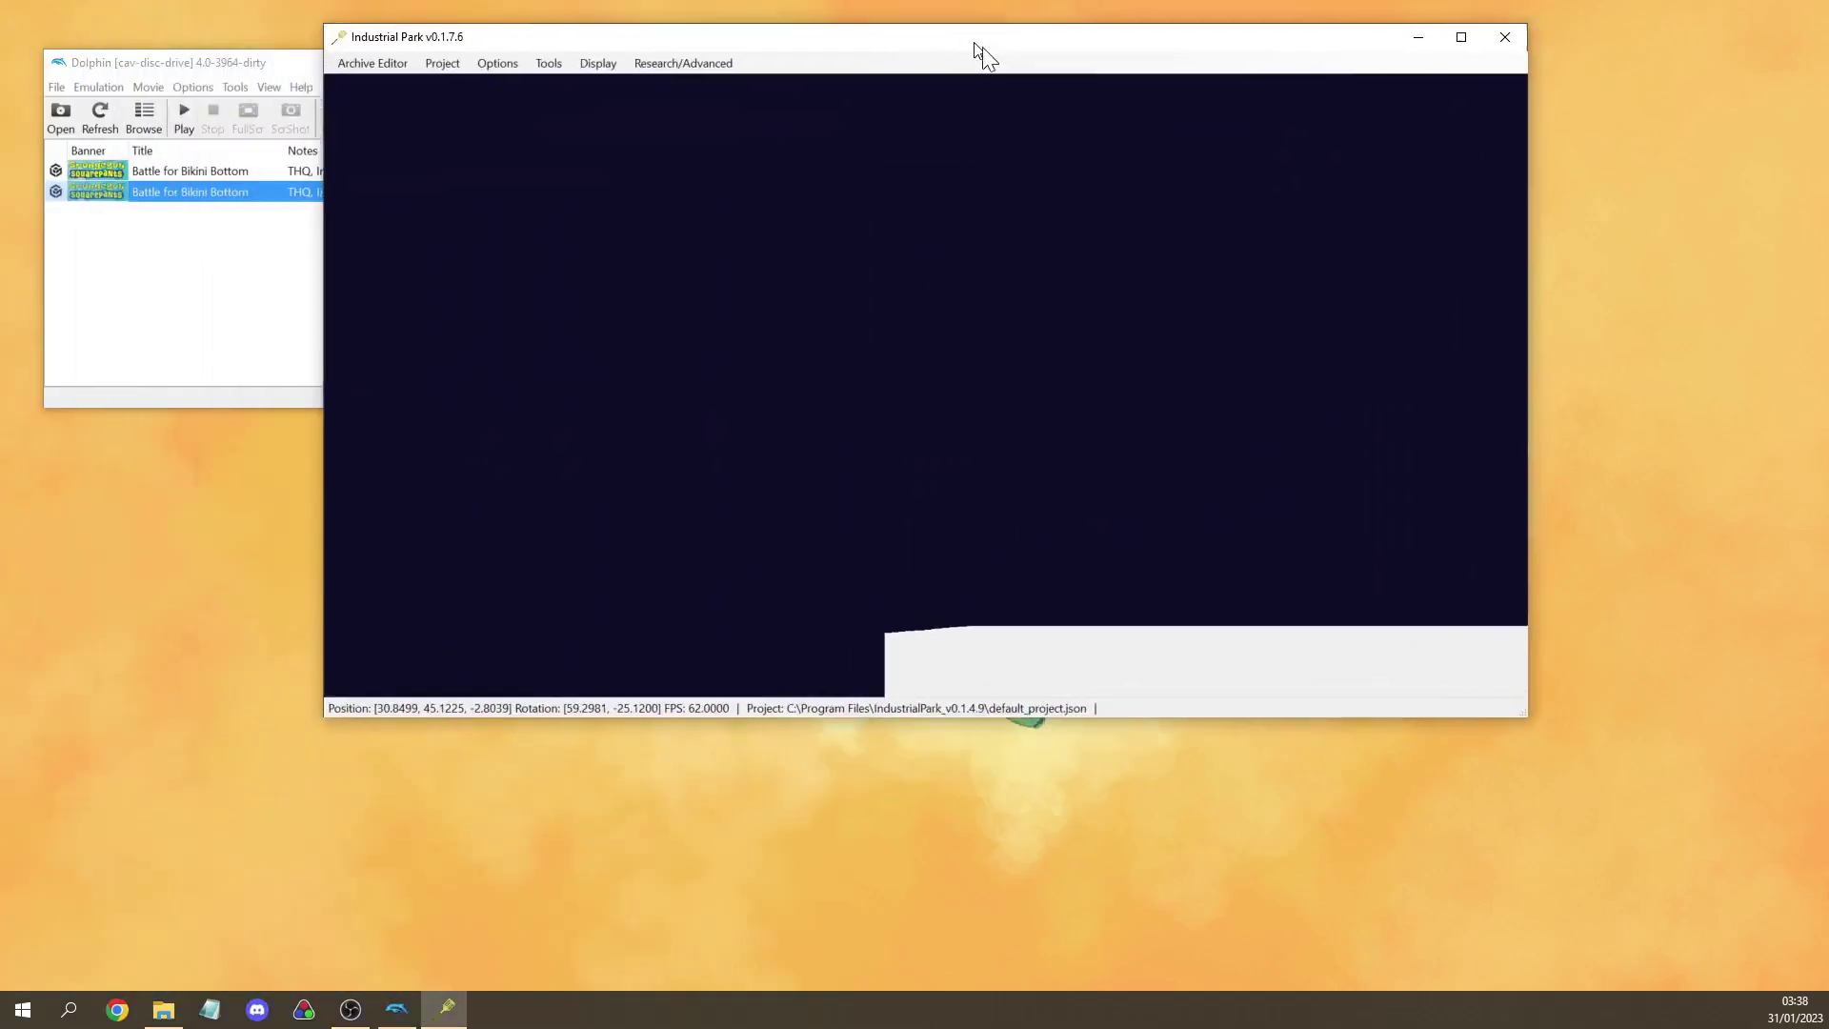
# In Industrial Park, create a new archive editor and open kf02.HIP from the Extraction\kf folder
pyautogui.moveTo(974, 43); pyautogui.dragTo(1006, 165)
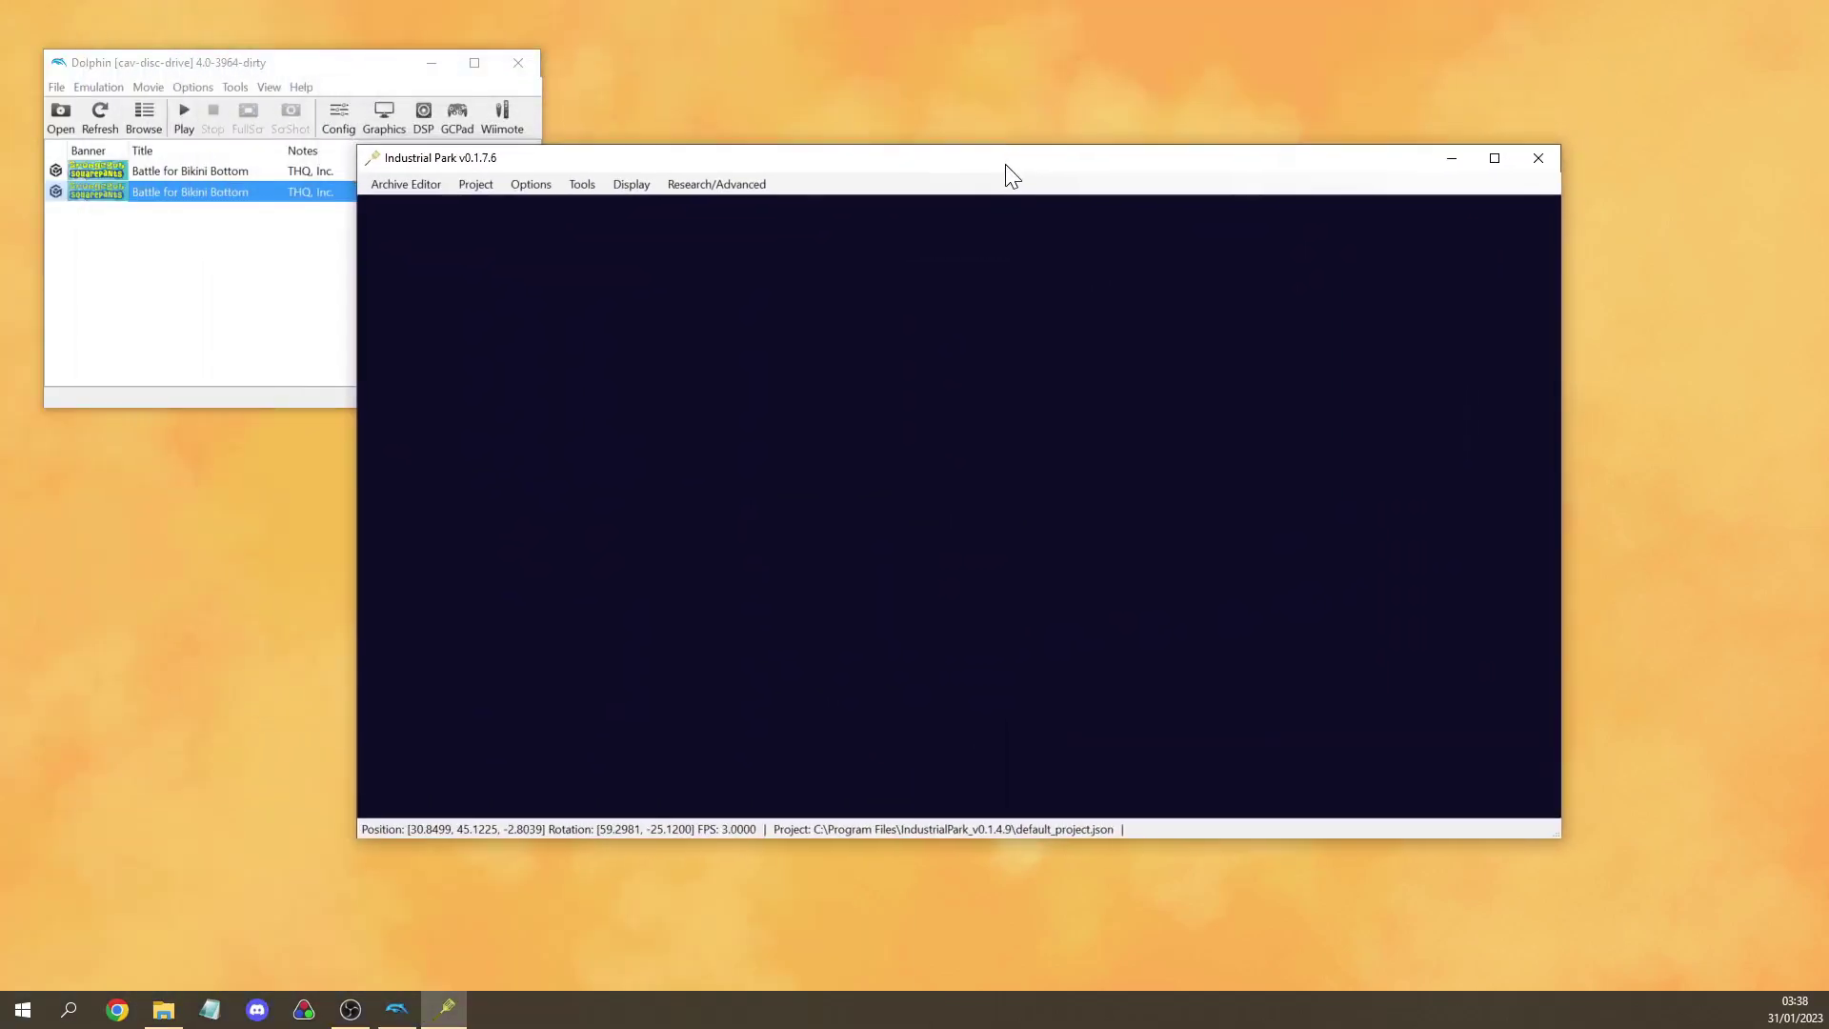
pyautogui.click(410, 186)
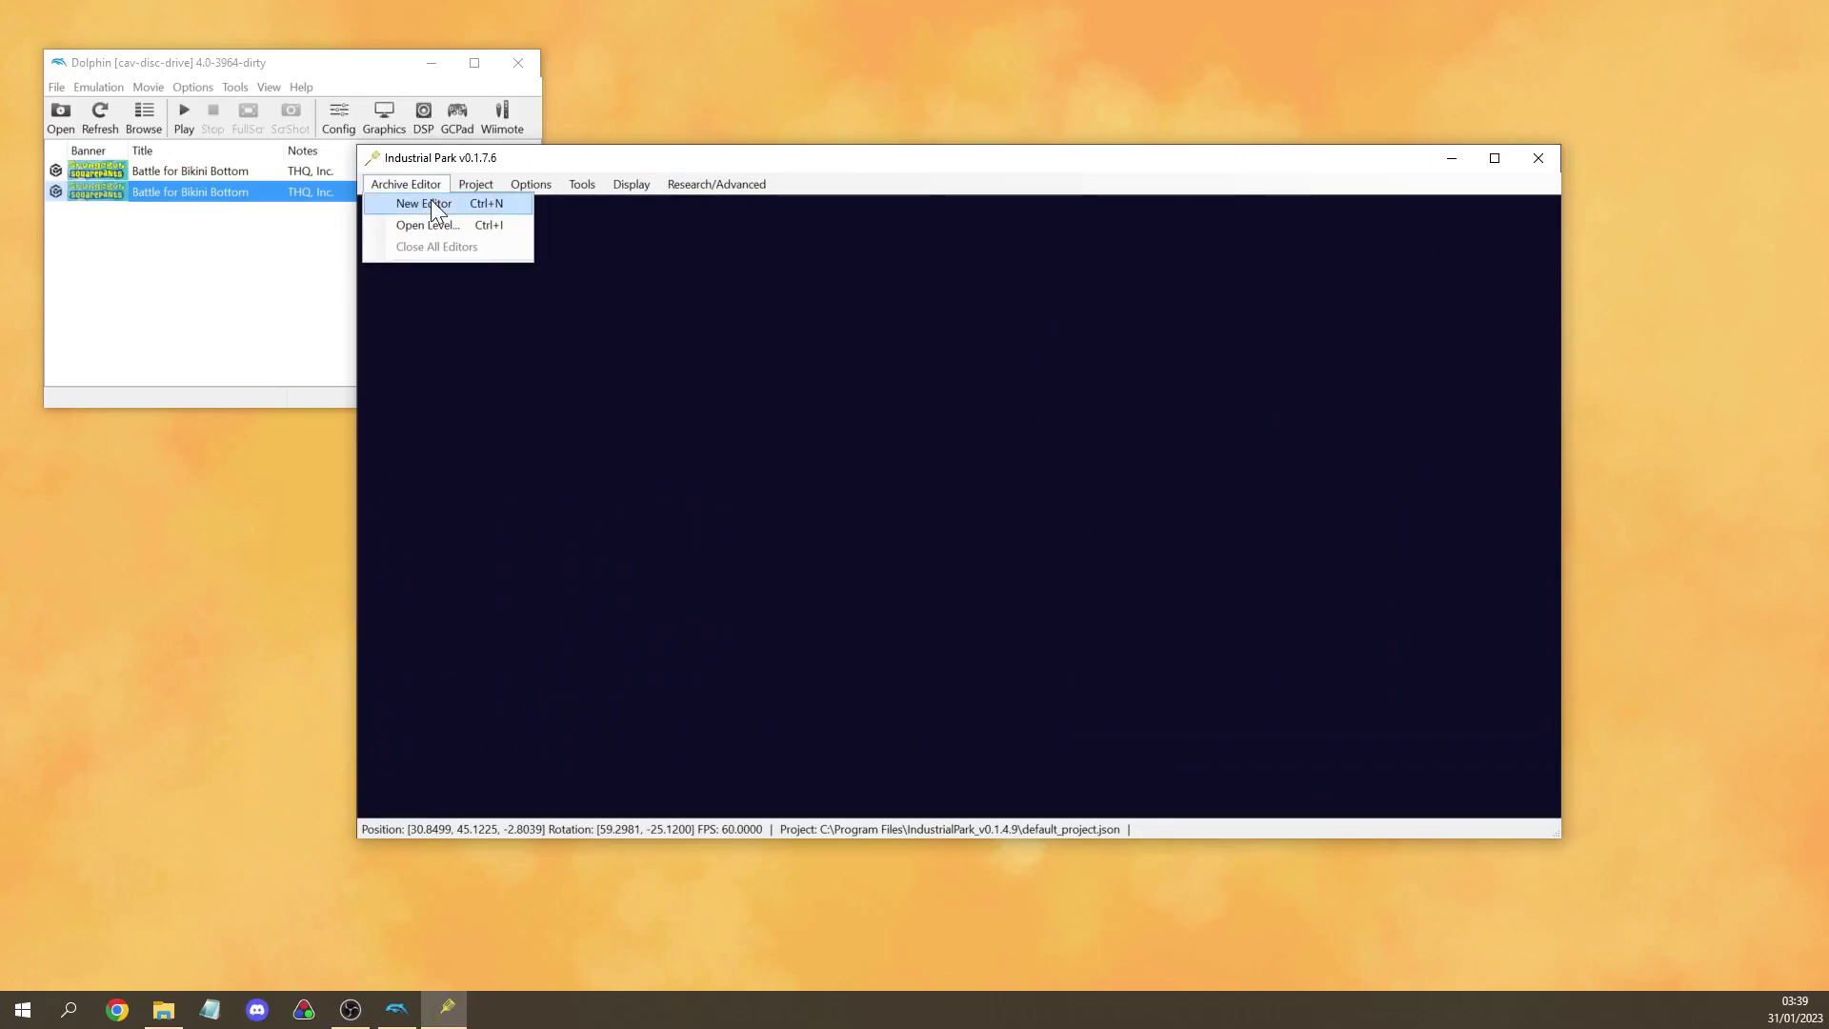
pyautogui.click(431, 204)
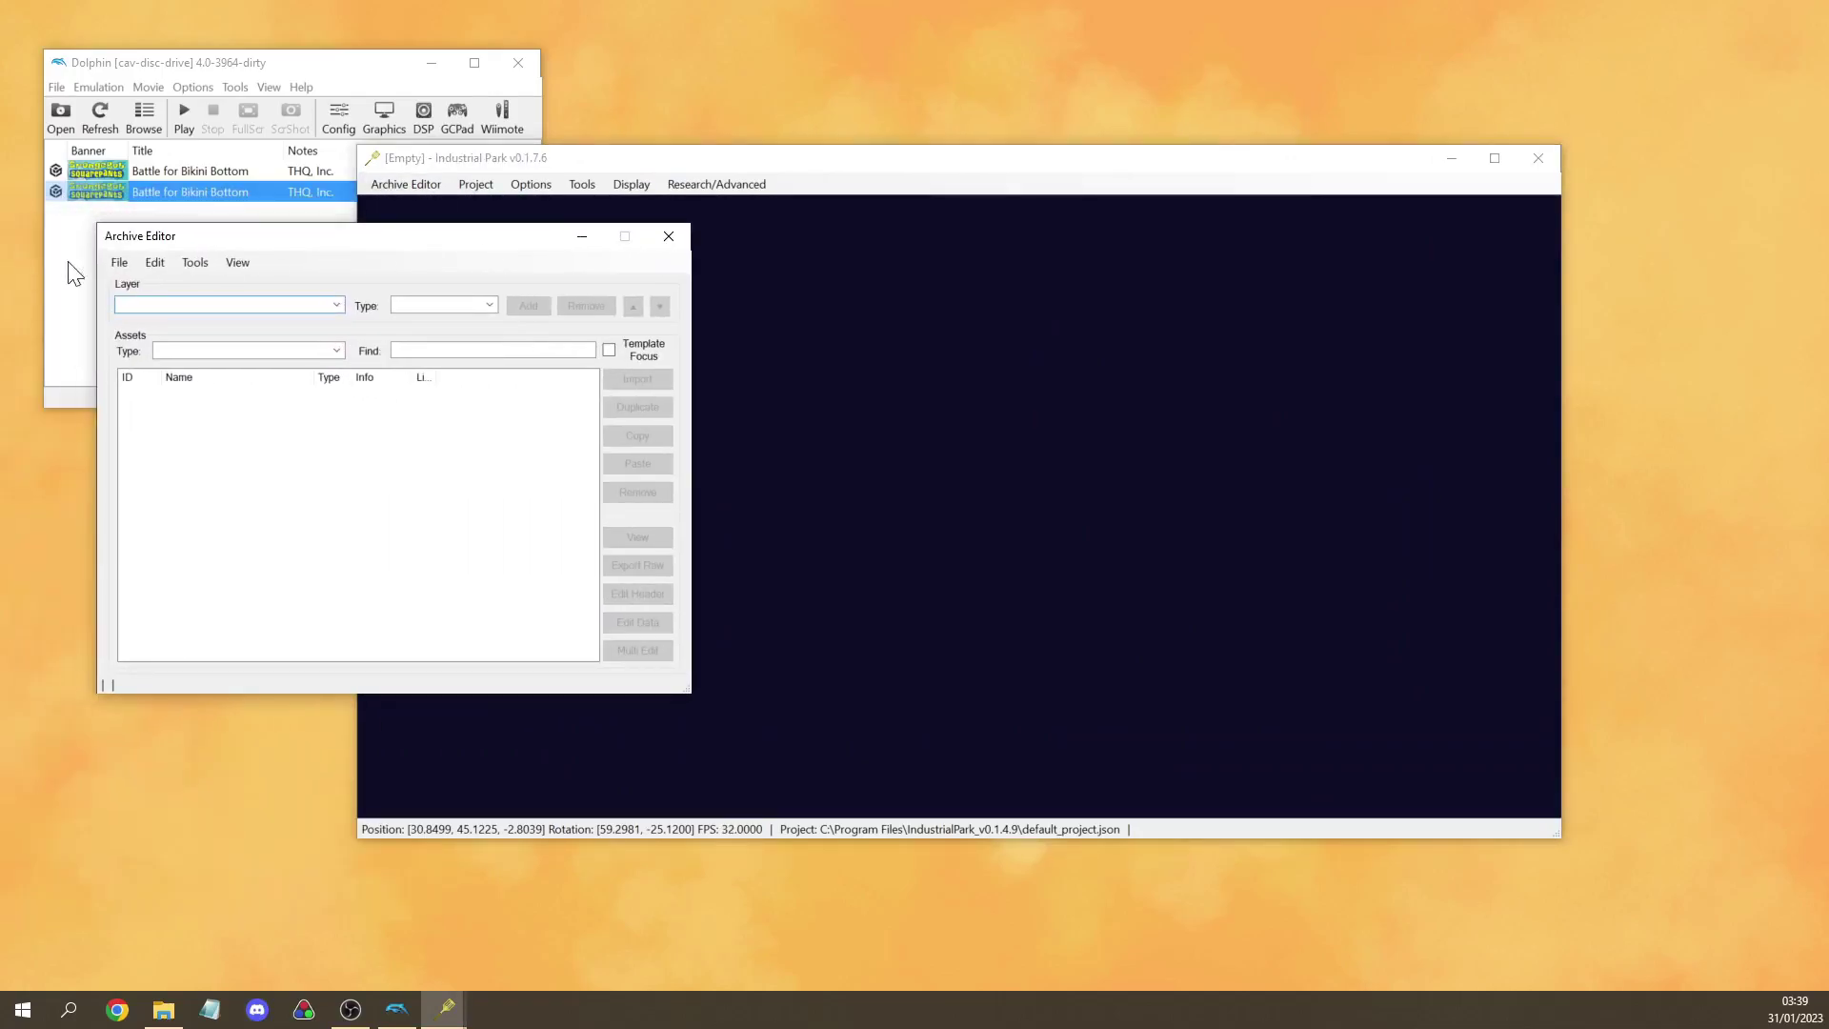
pyautogui.click(119, 262)
pyautogui.click(145, 303)
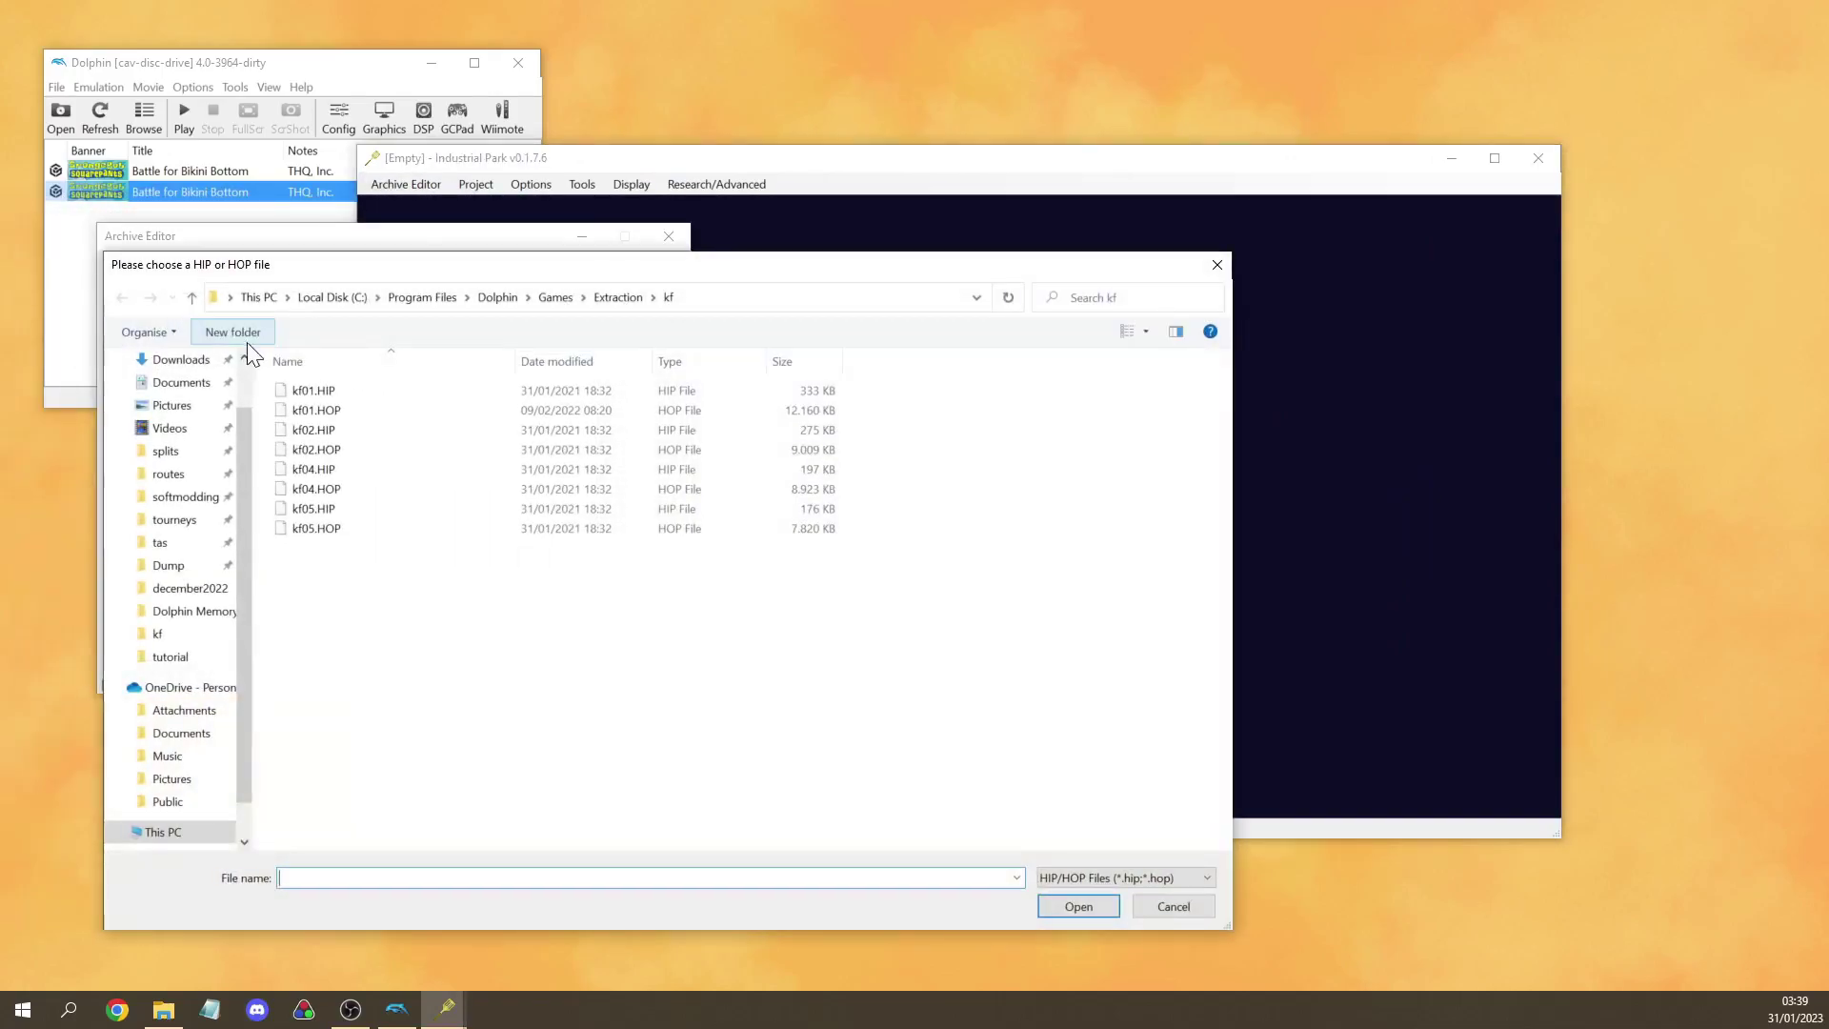
pyautogui.click(613, 298)
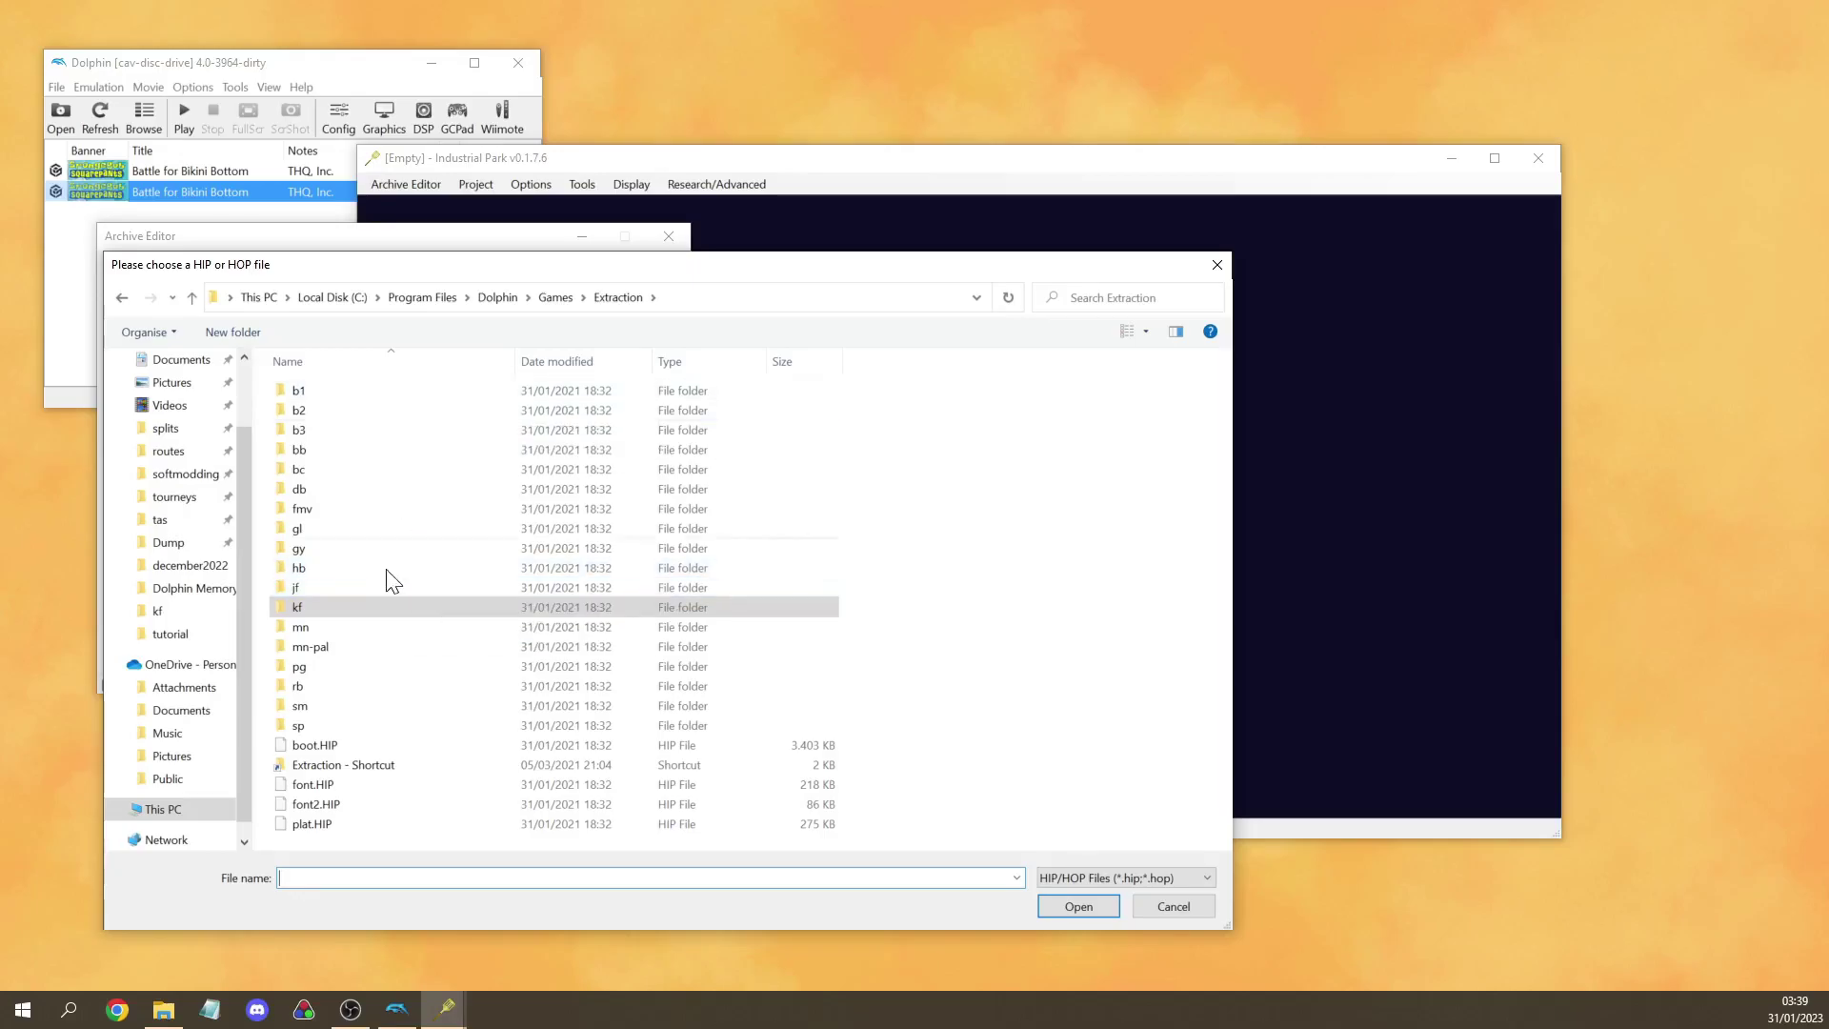
pyautogui.doubleClick(348, 606)
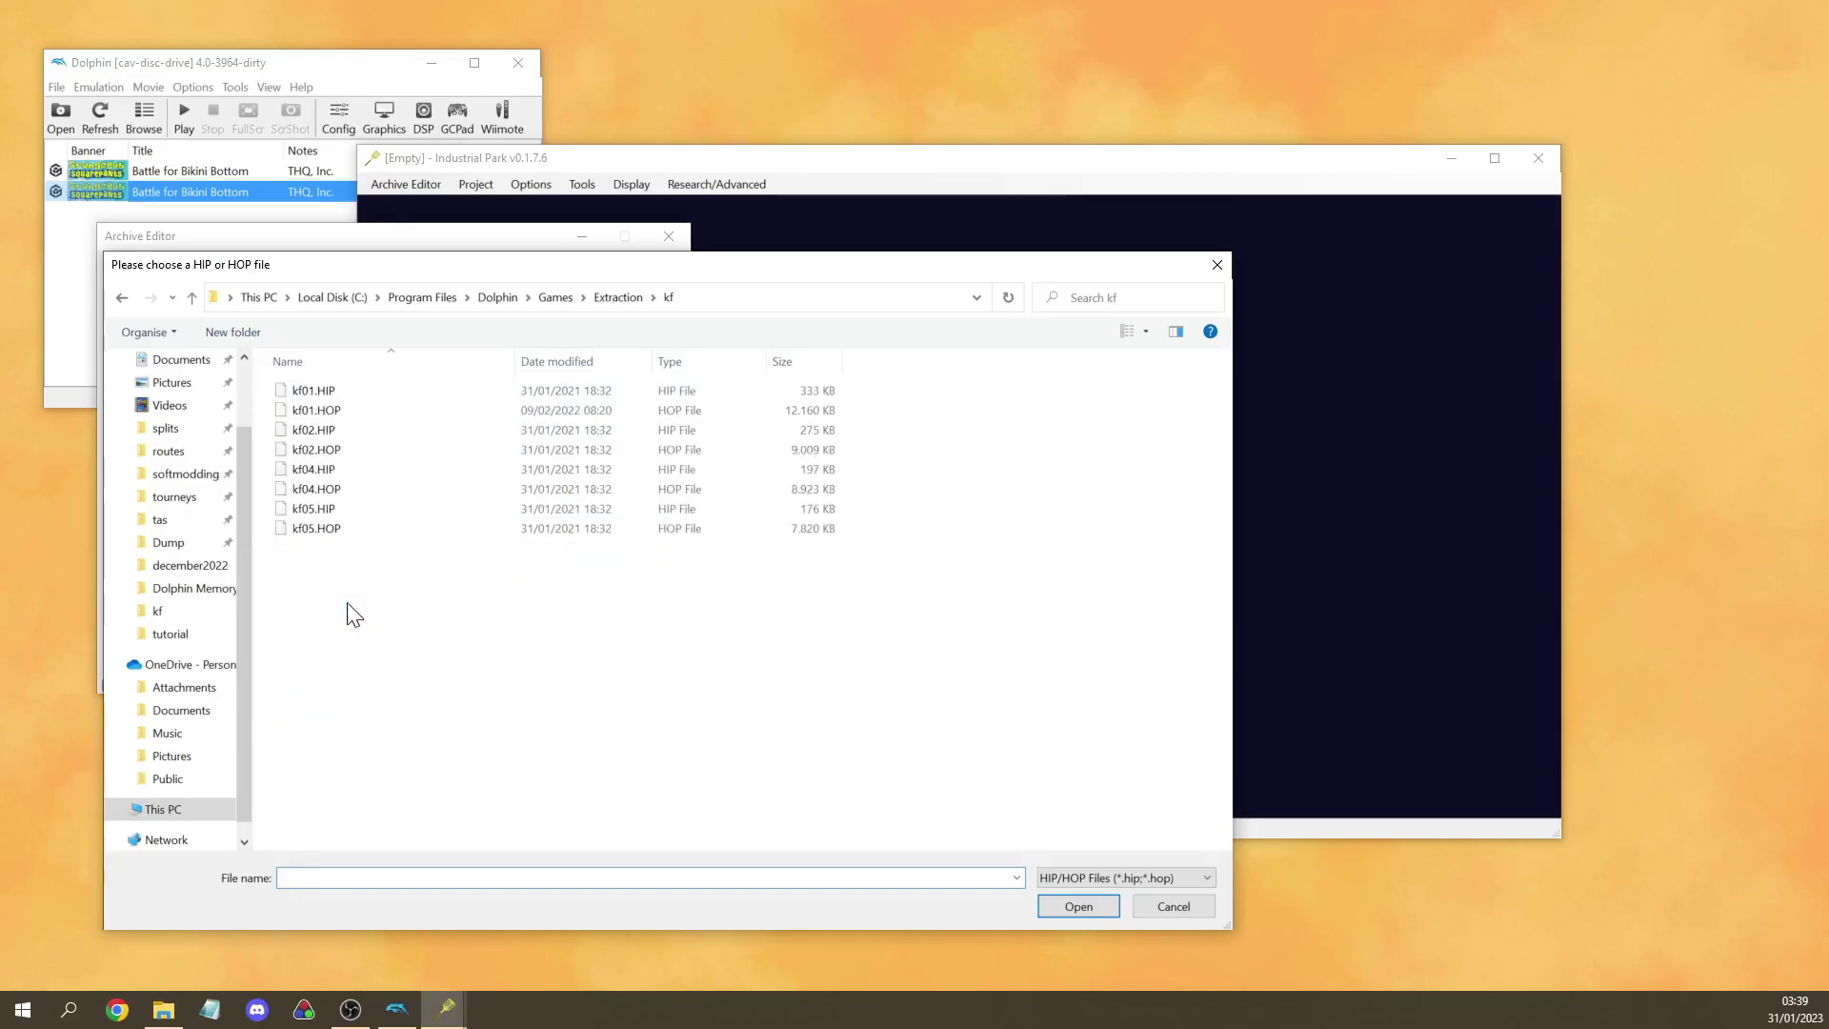
pyautogui.doubleClick(343, 431)
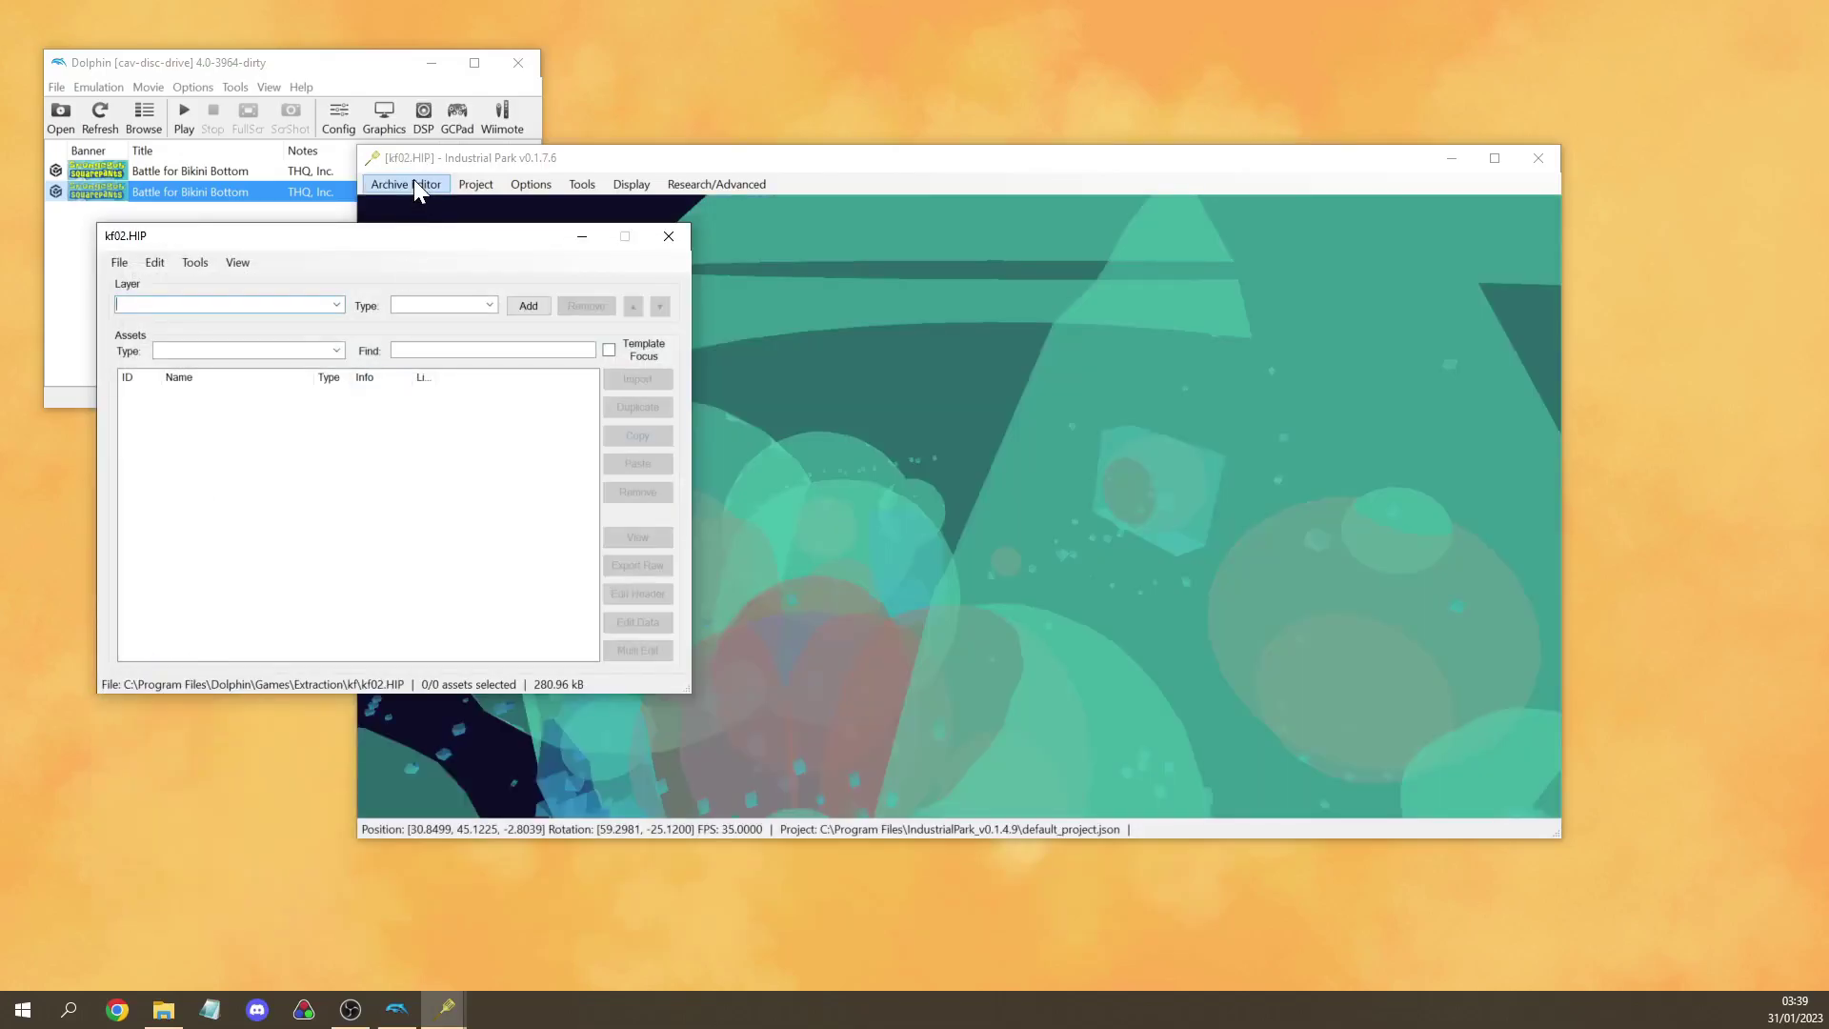
# Create a second archive editor and open kf02.HOP in it
pyautogui.click(414, 179)
pyautogui.click(433, 203)
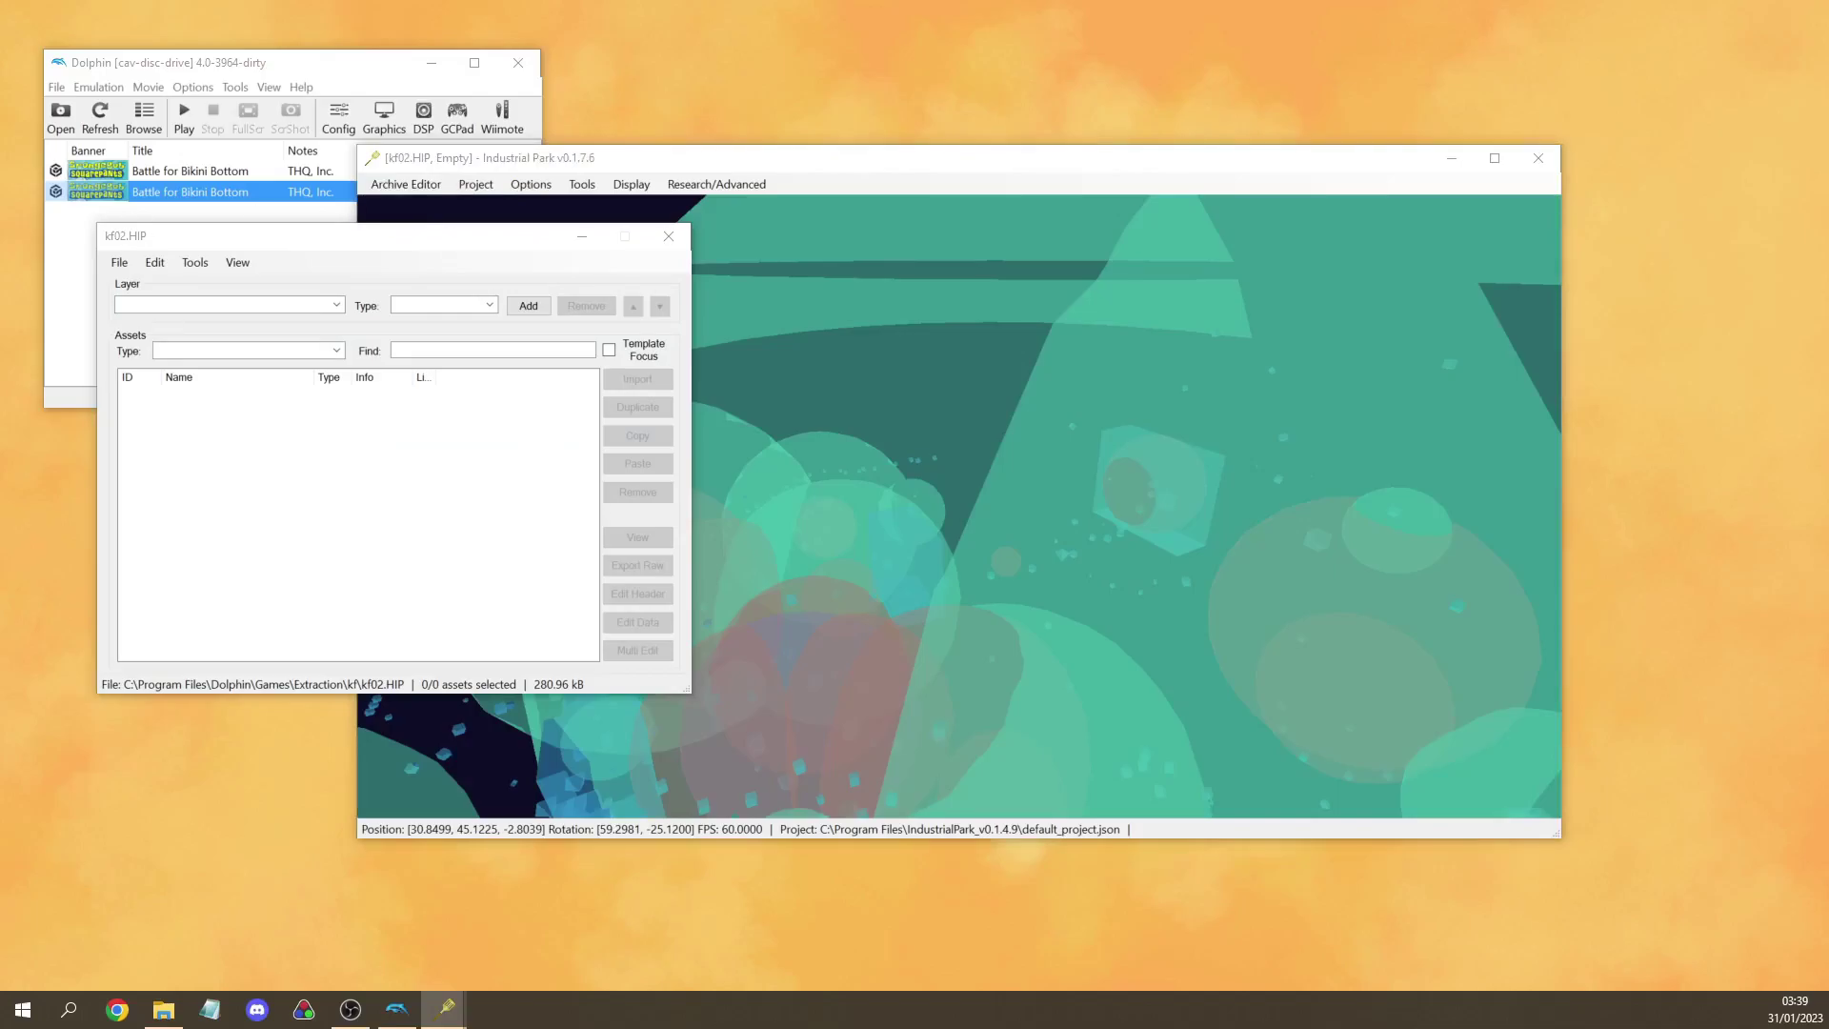
pyautogui.click(171, 390)
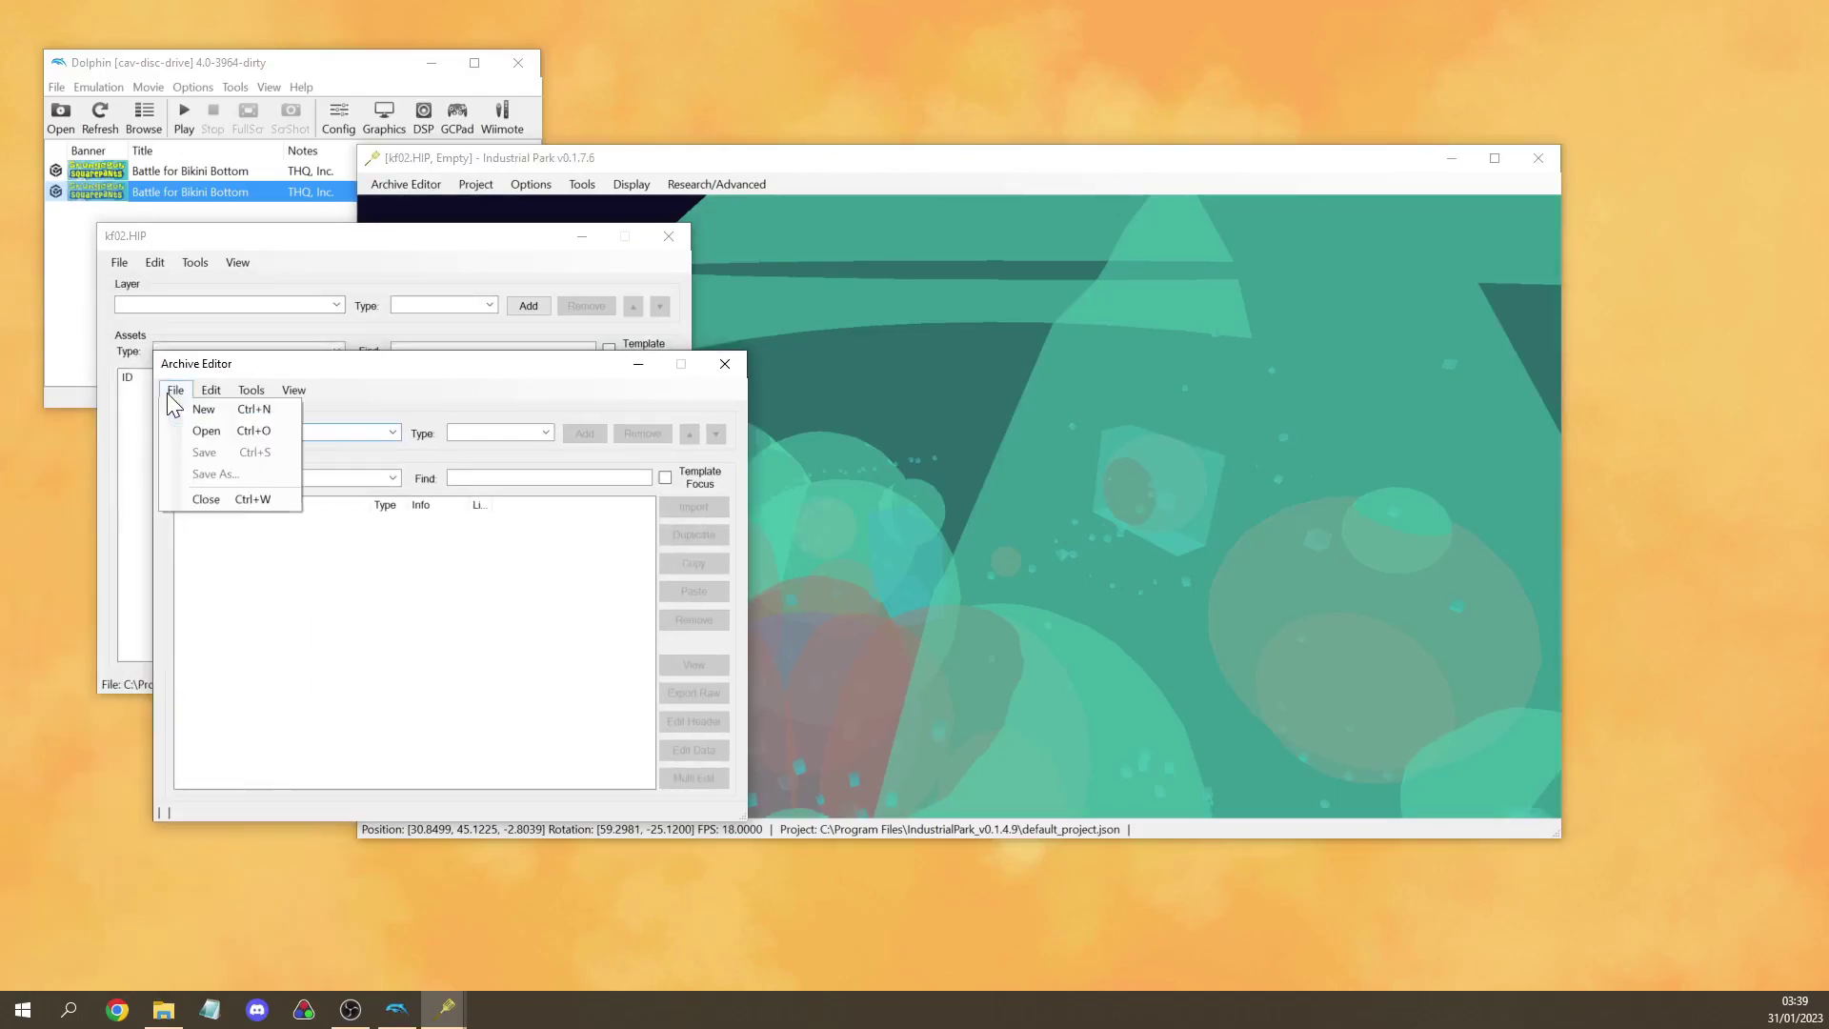
pyautogui.click(224, 440)
pyautogui.doubleClick(431, 514)
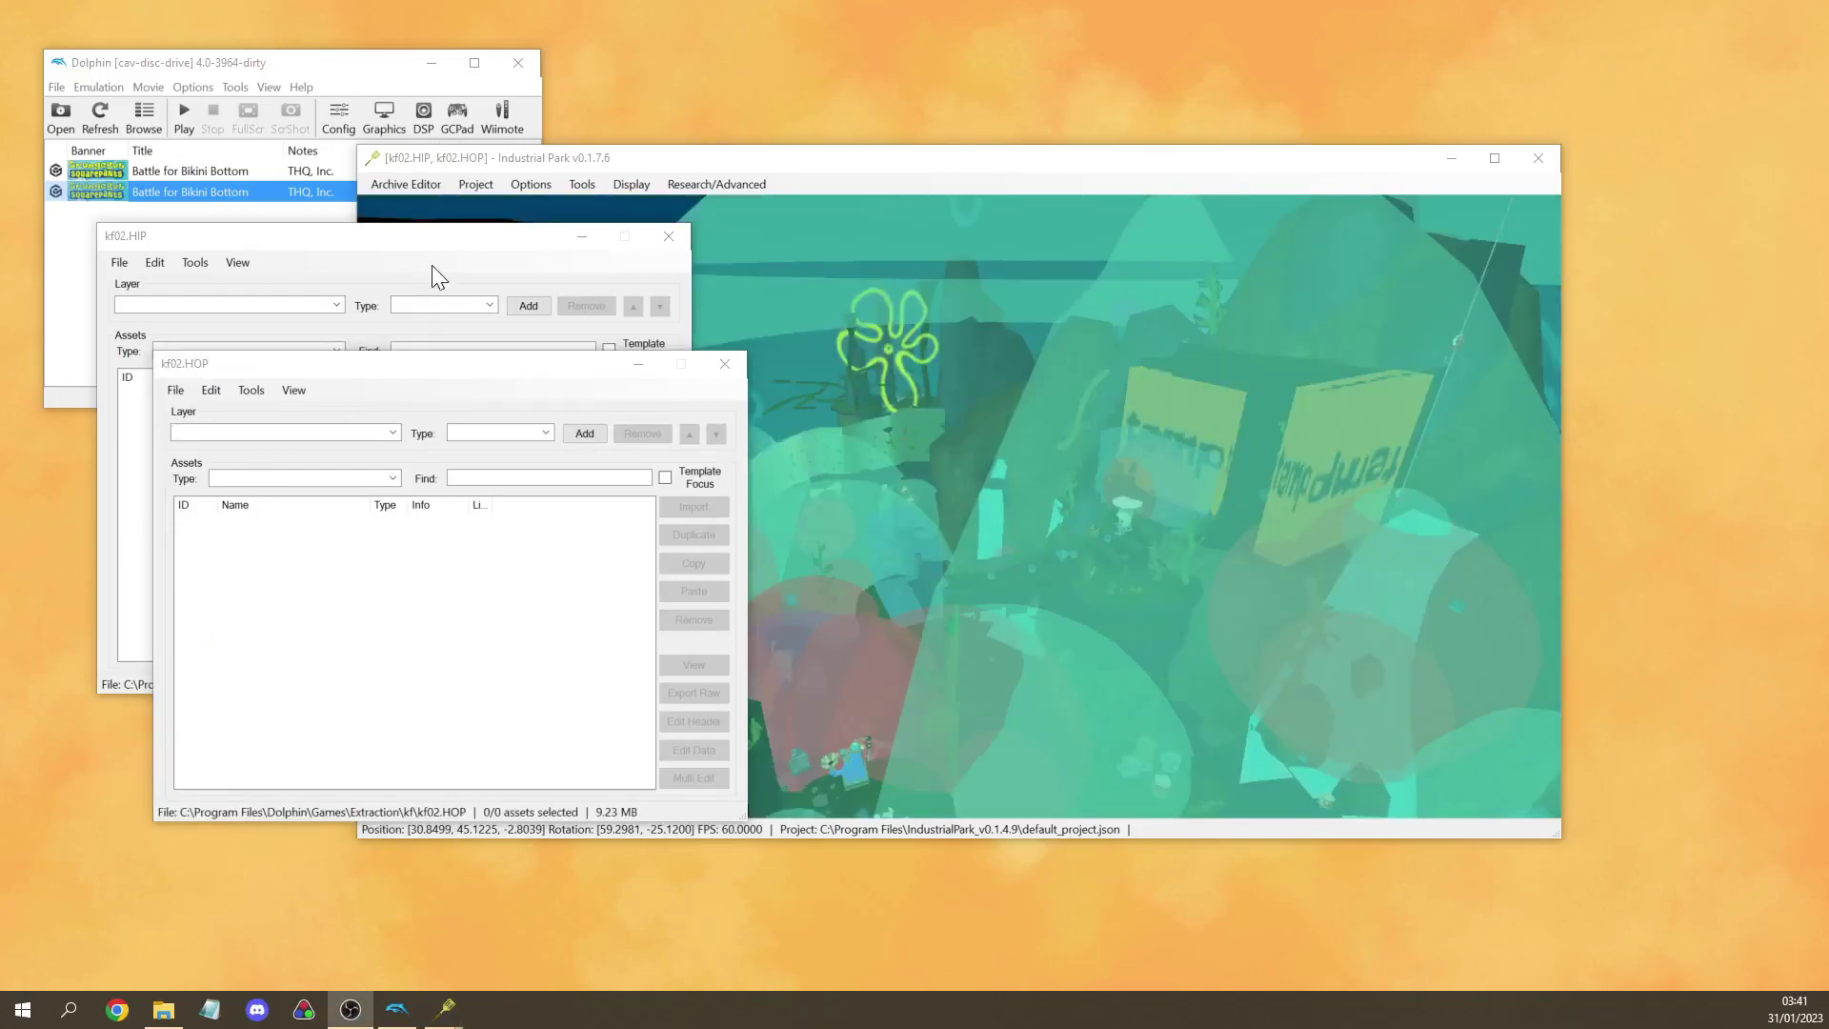
# Check the move speed and rotate speed in the view configuration, and close it
pyautogui.click(549, 189)
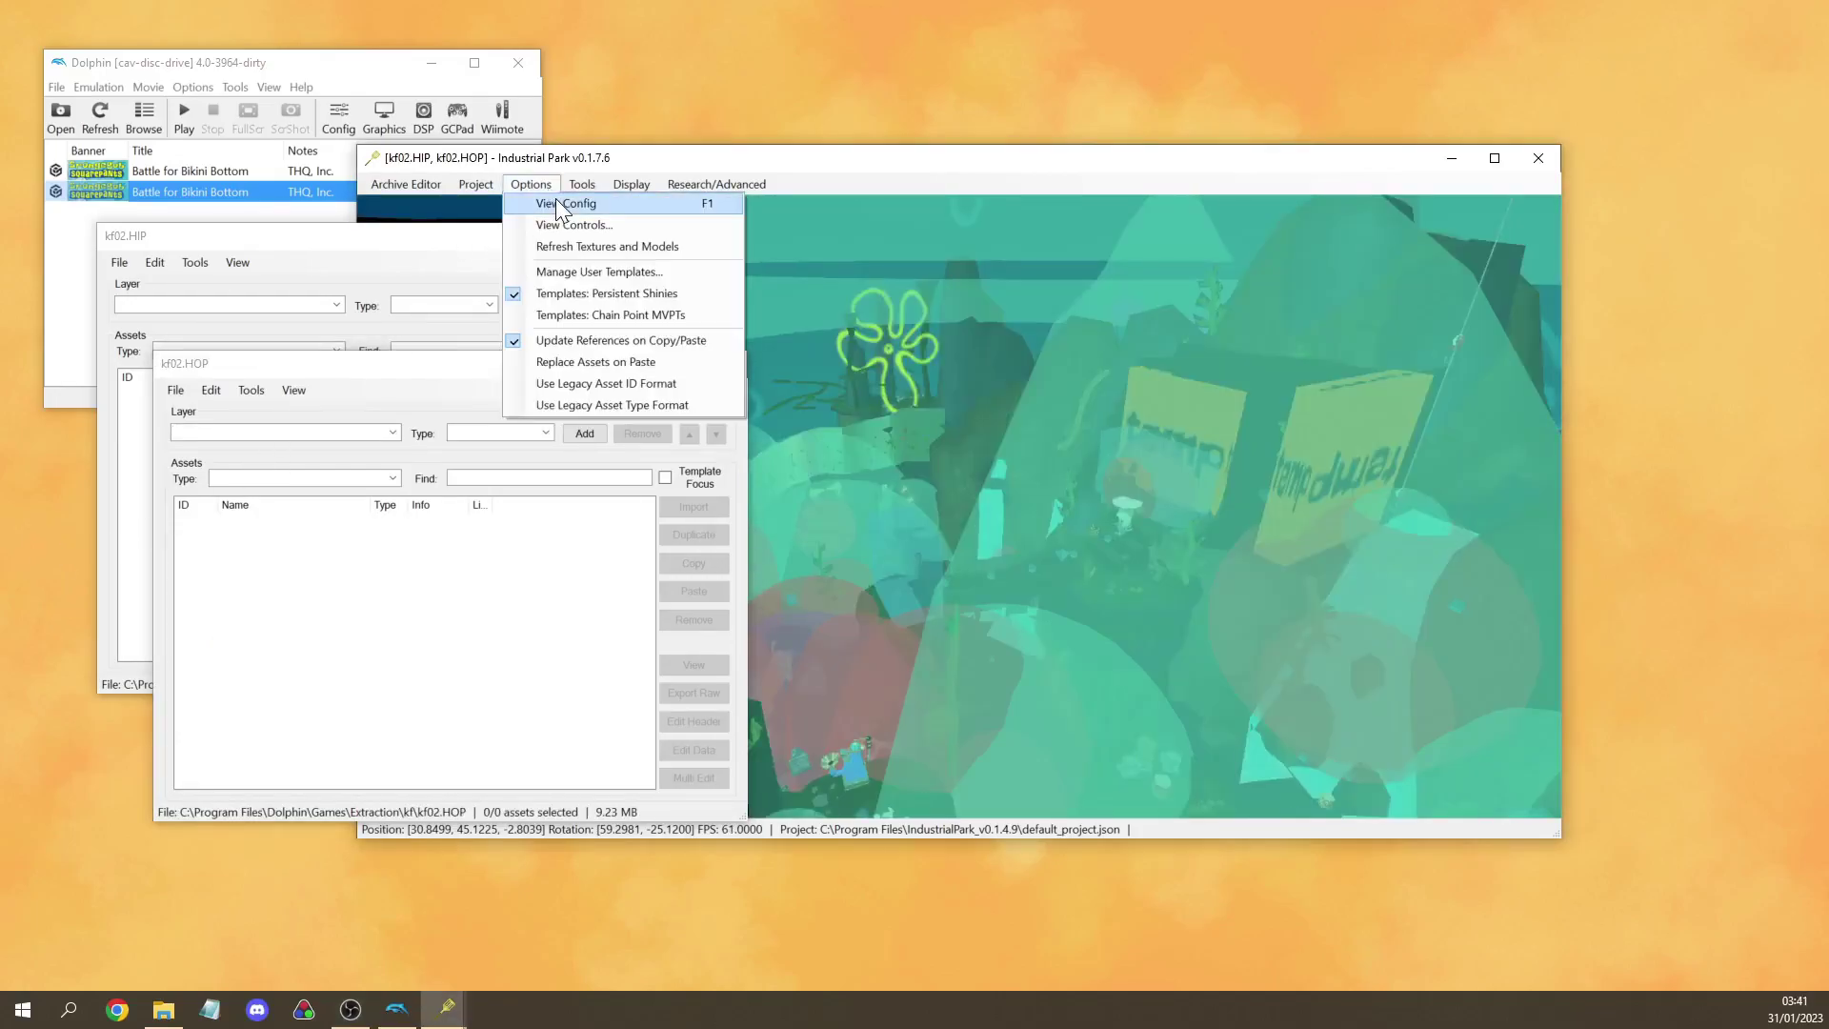
pyautogui.click(559, 204)
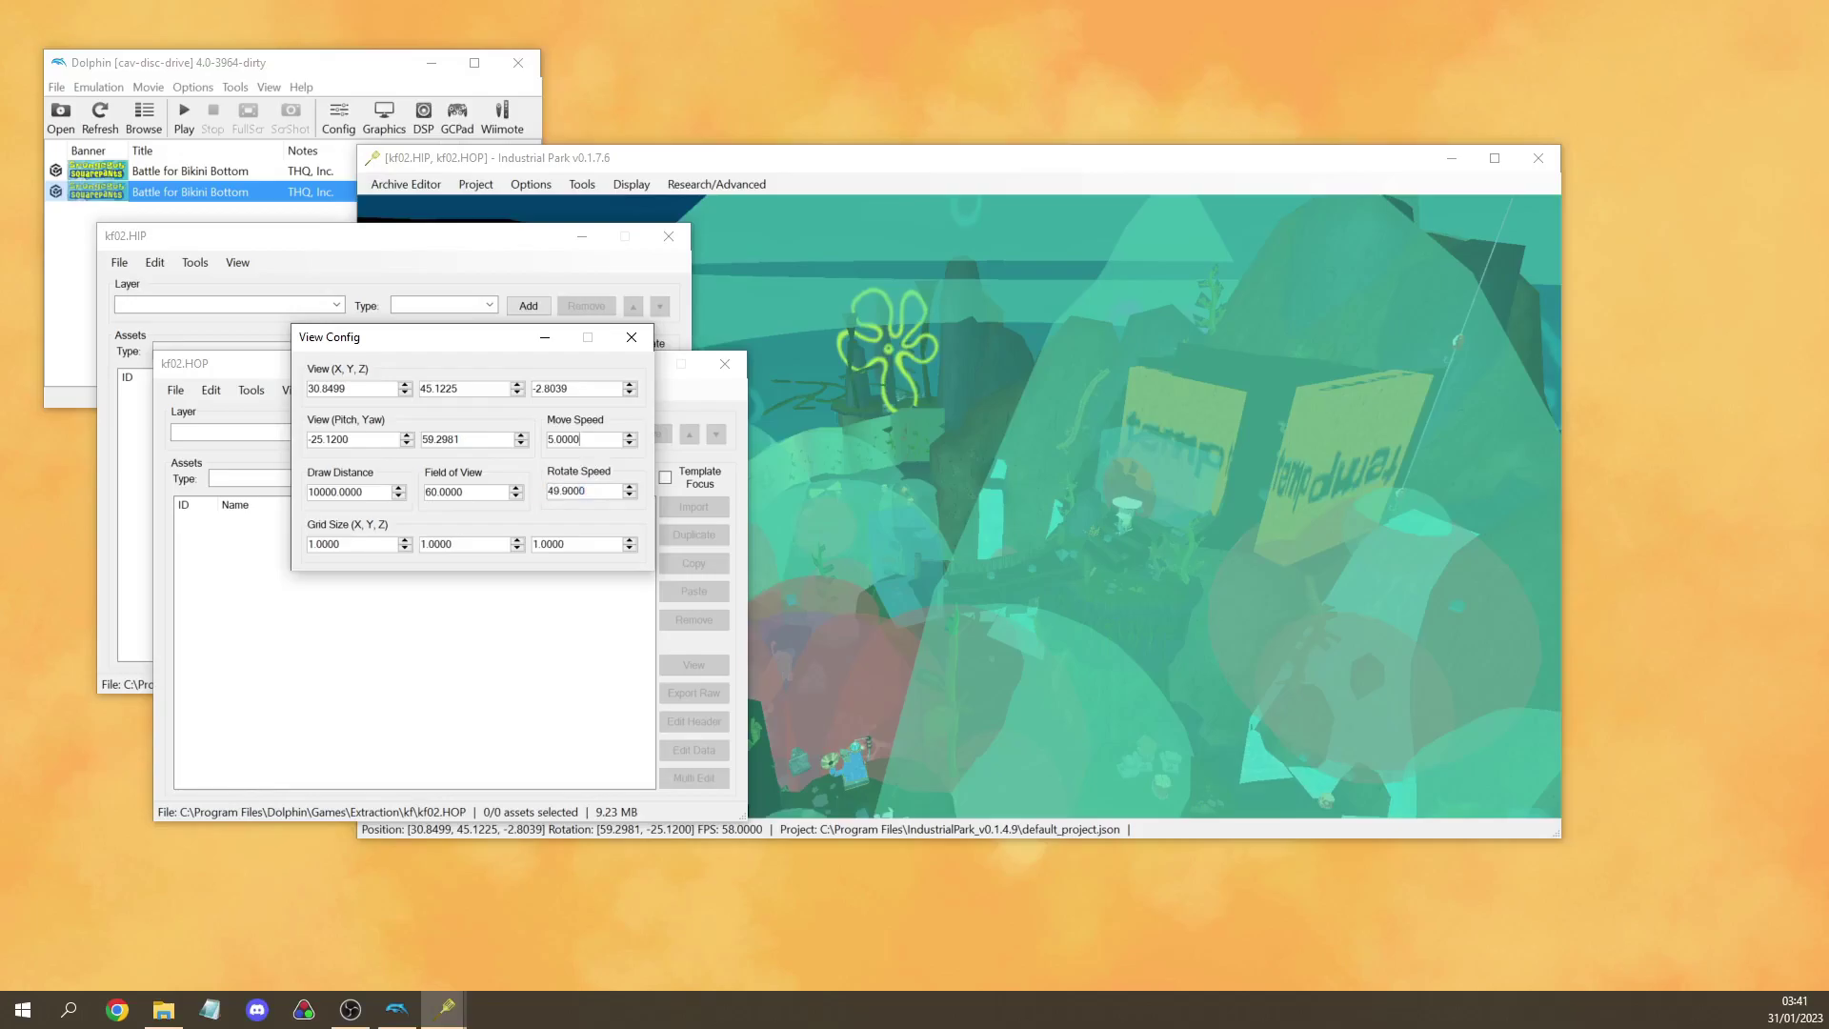
pyautogui.moveTo(579, 439); pyautogui.dragTo(541, 442)
pyautogui.click(585, 491)
pyautogui.click(642, 349)
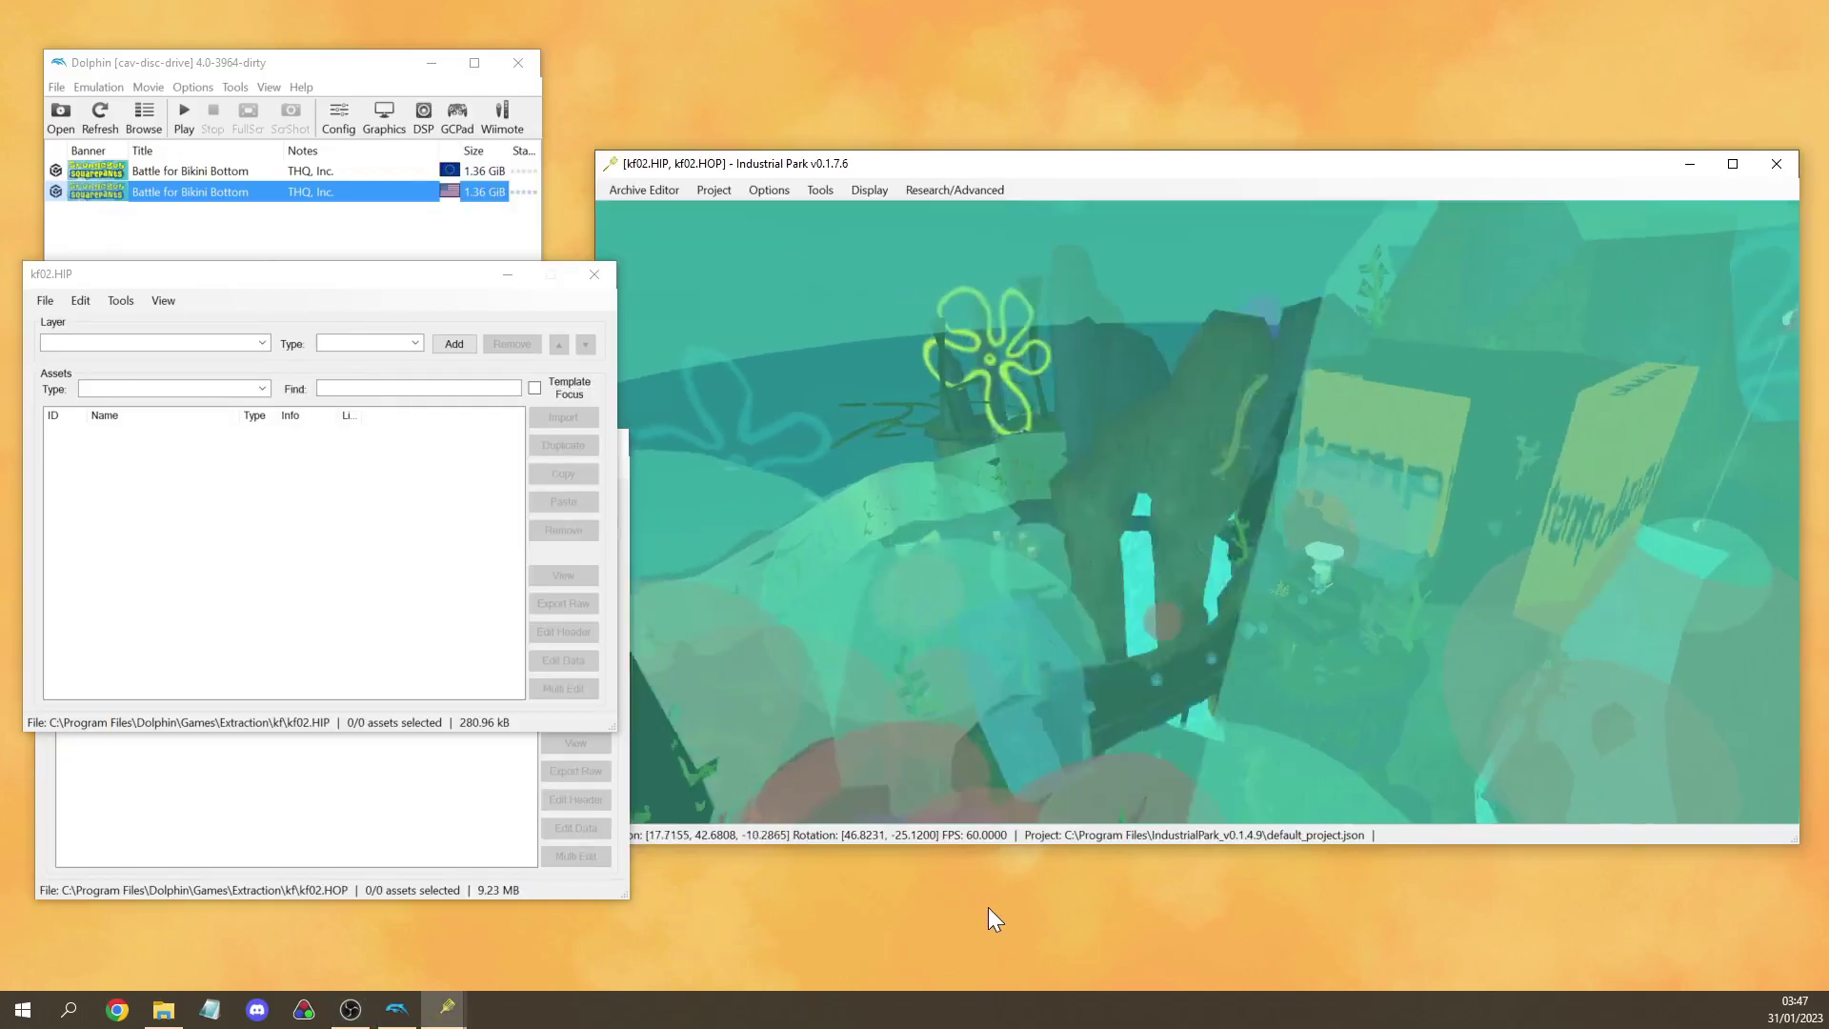
# Fly the camera back and forth and rotate it to look around the kf02 level
pyautogui.press('w')
pyautogui.press('s')
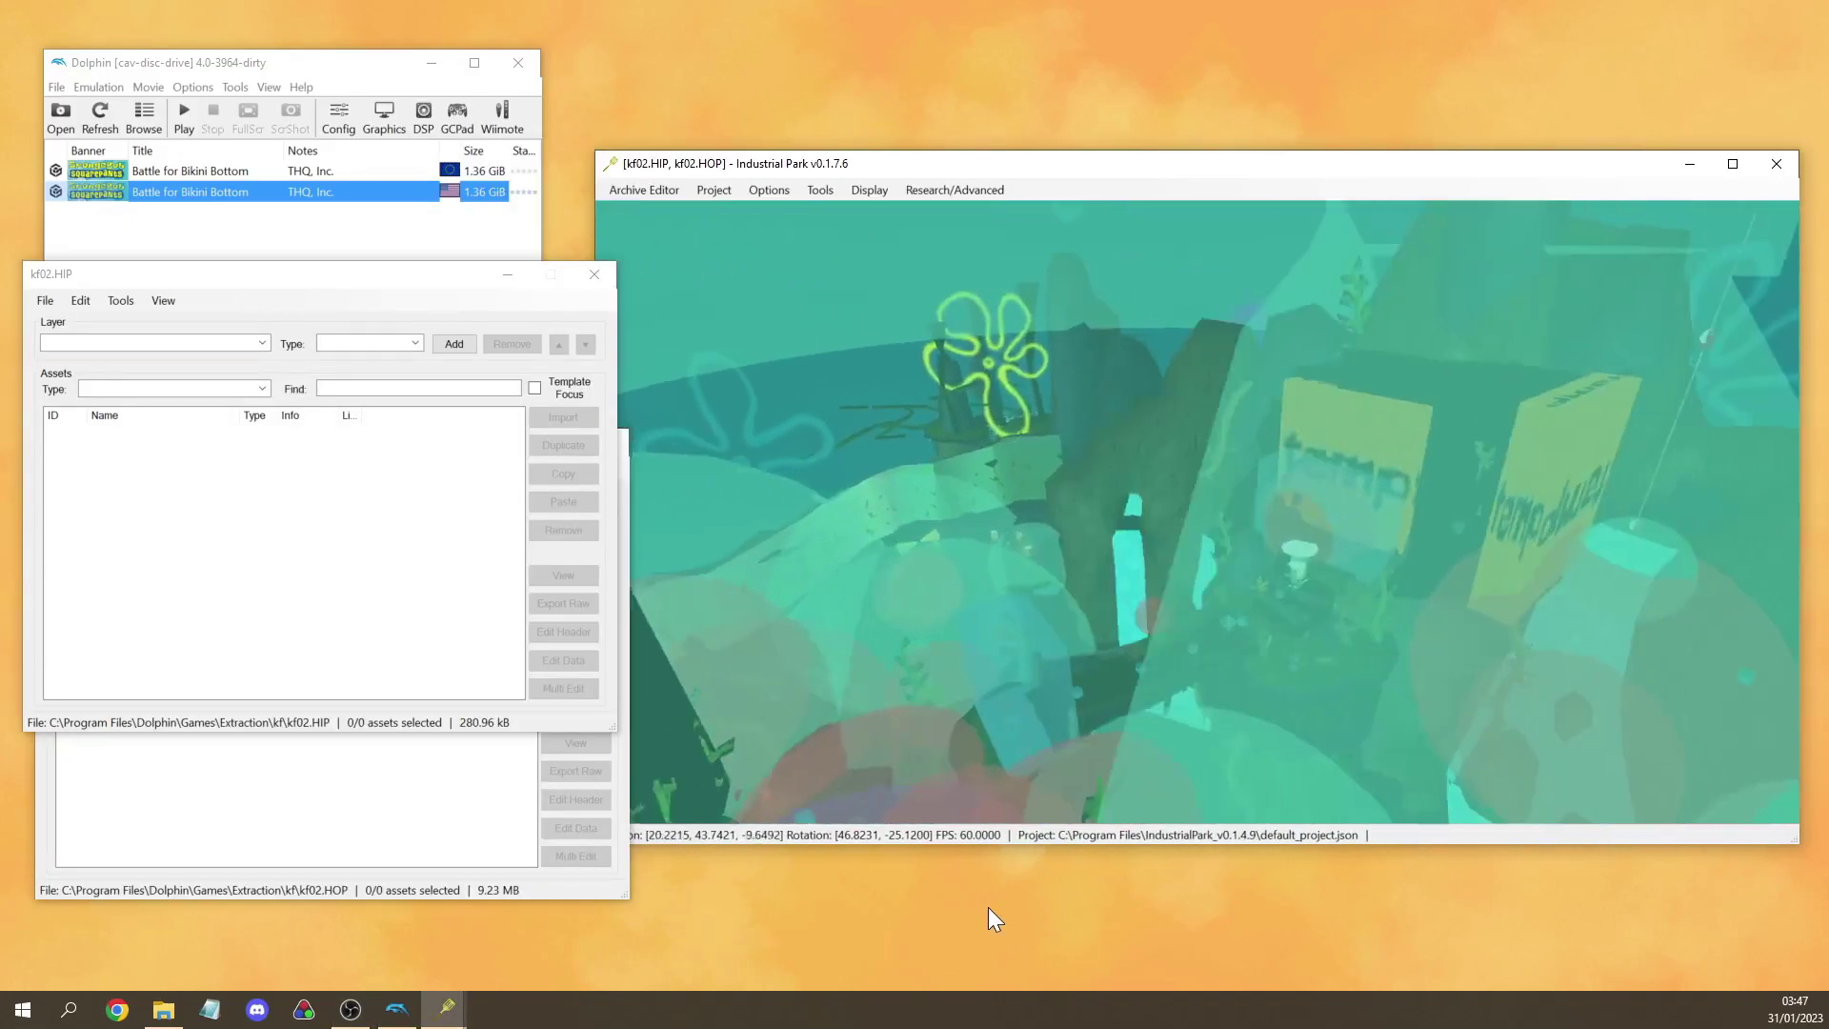
pyautogui.press('s')
pyautogui.press('w')
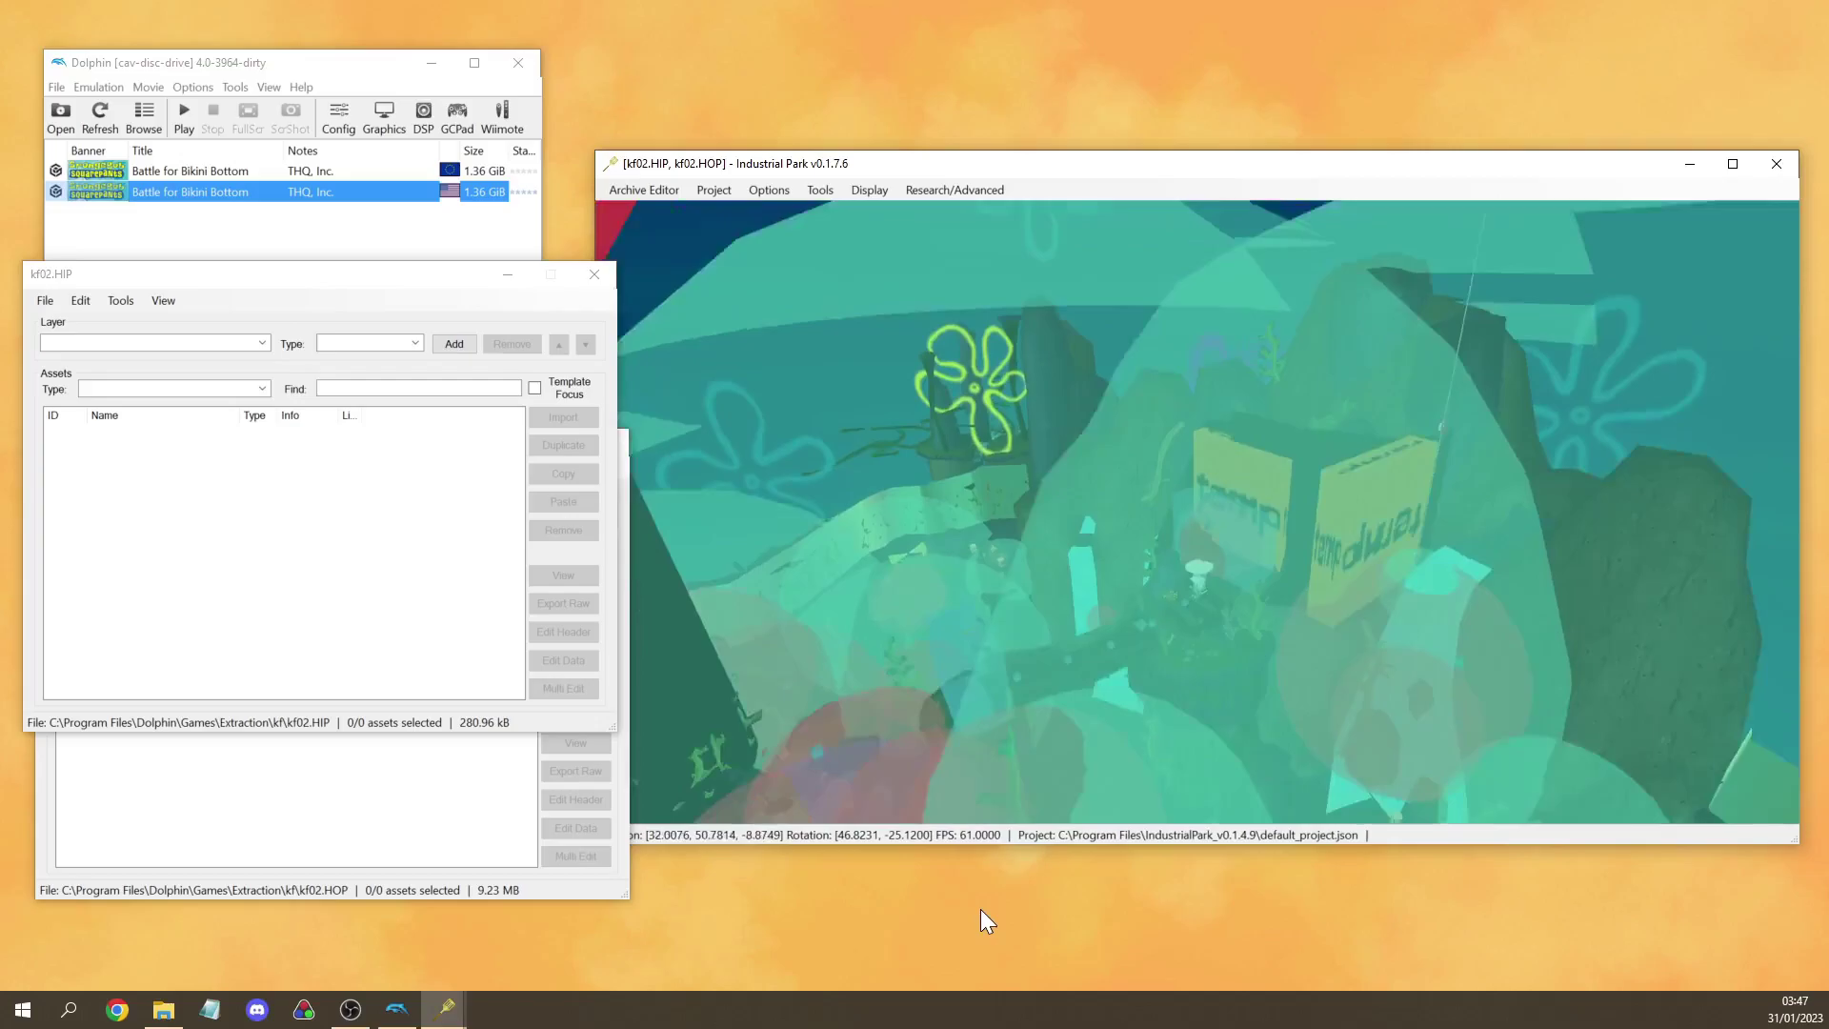
pyautogui.press('Right')
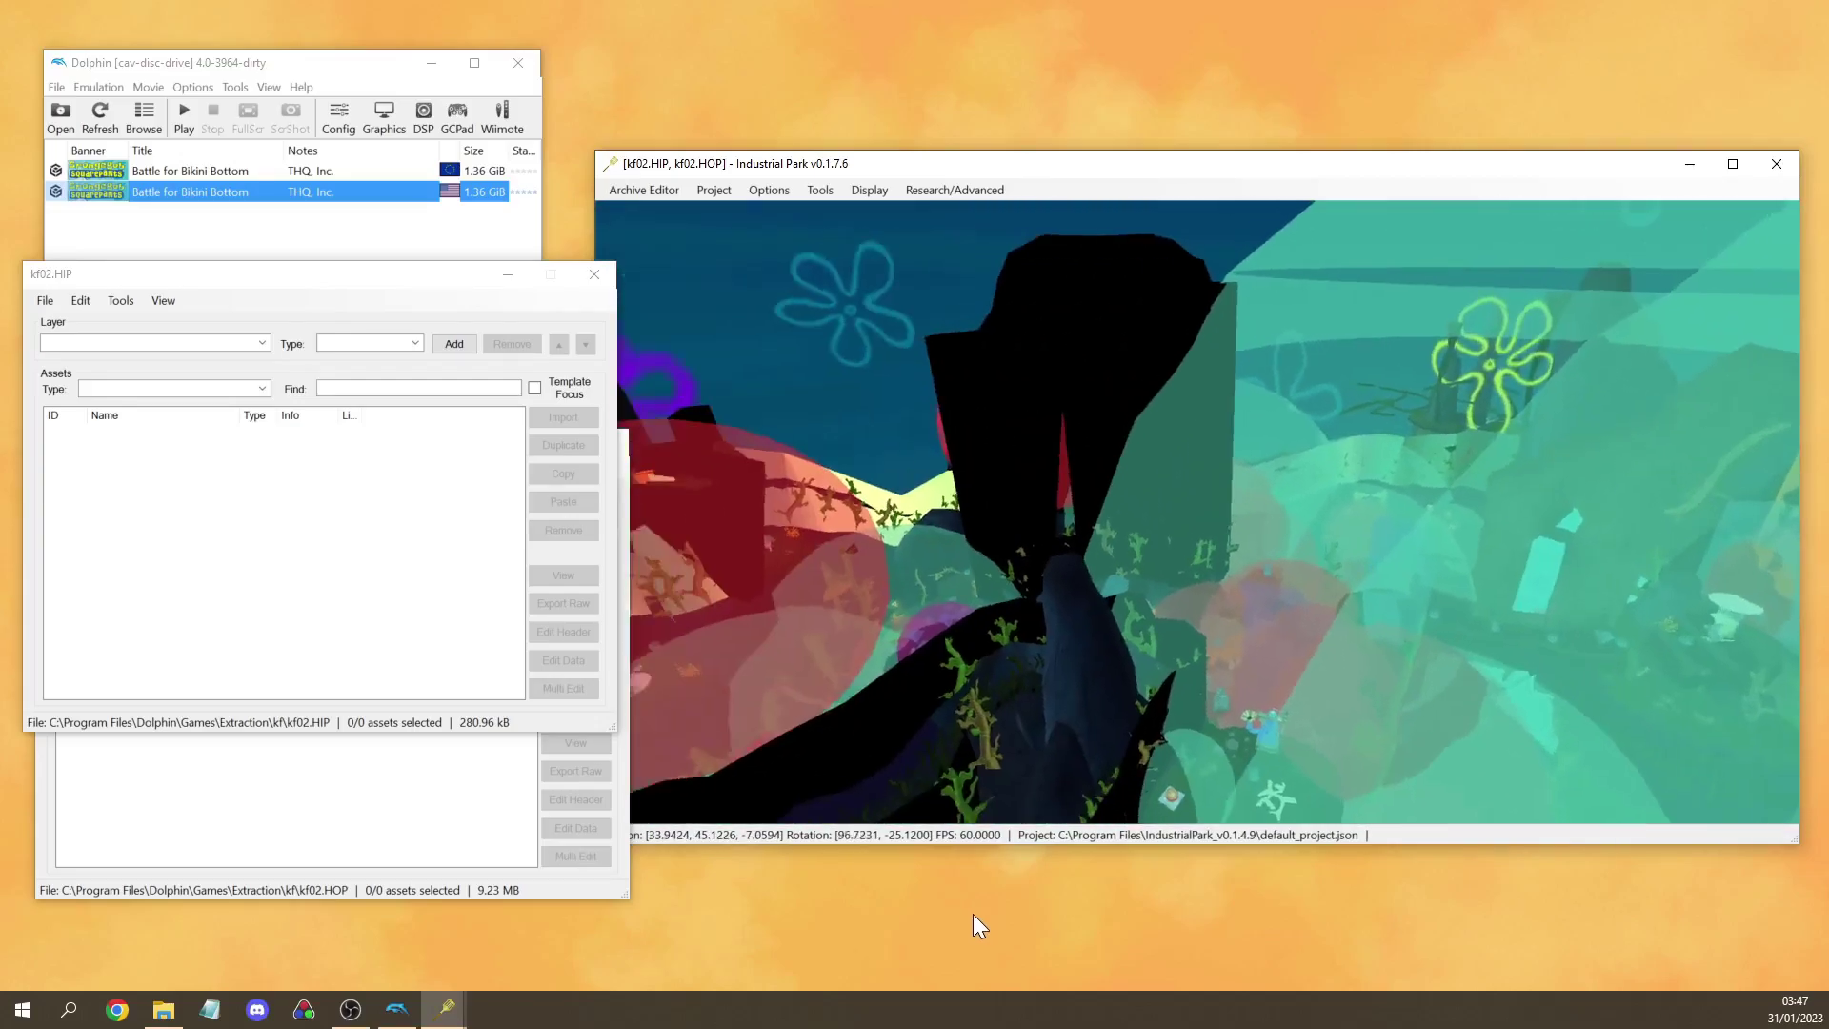
pyautogui.press('Up')
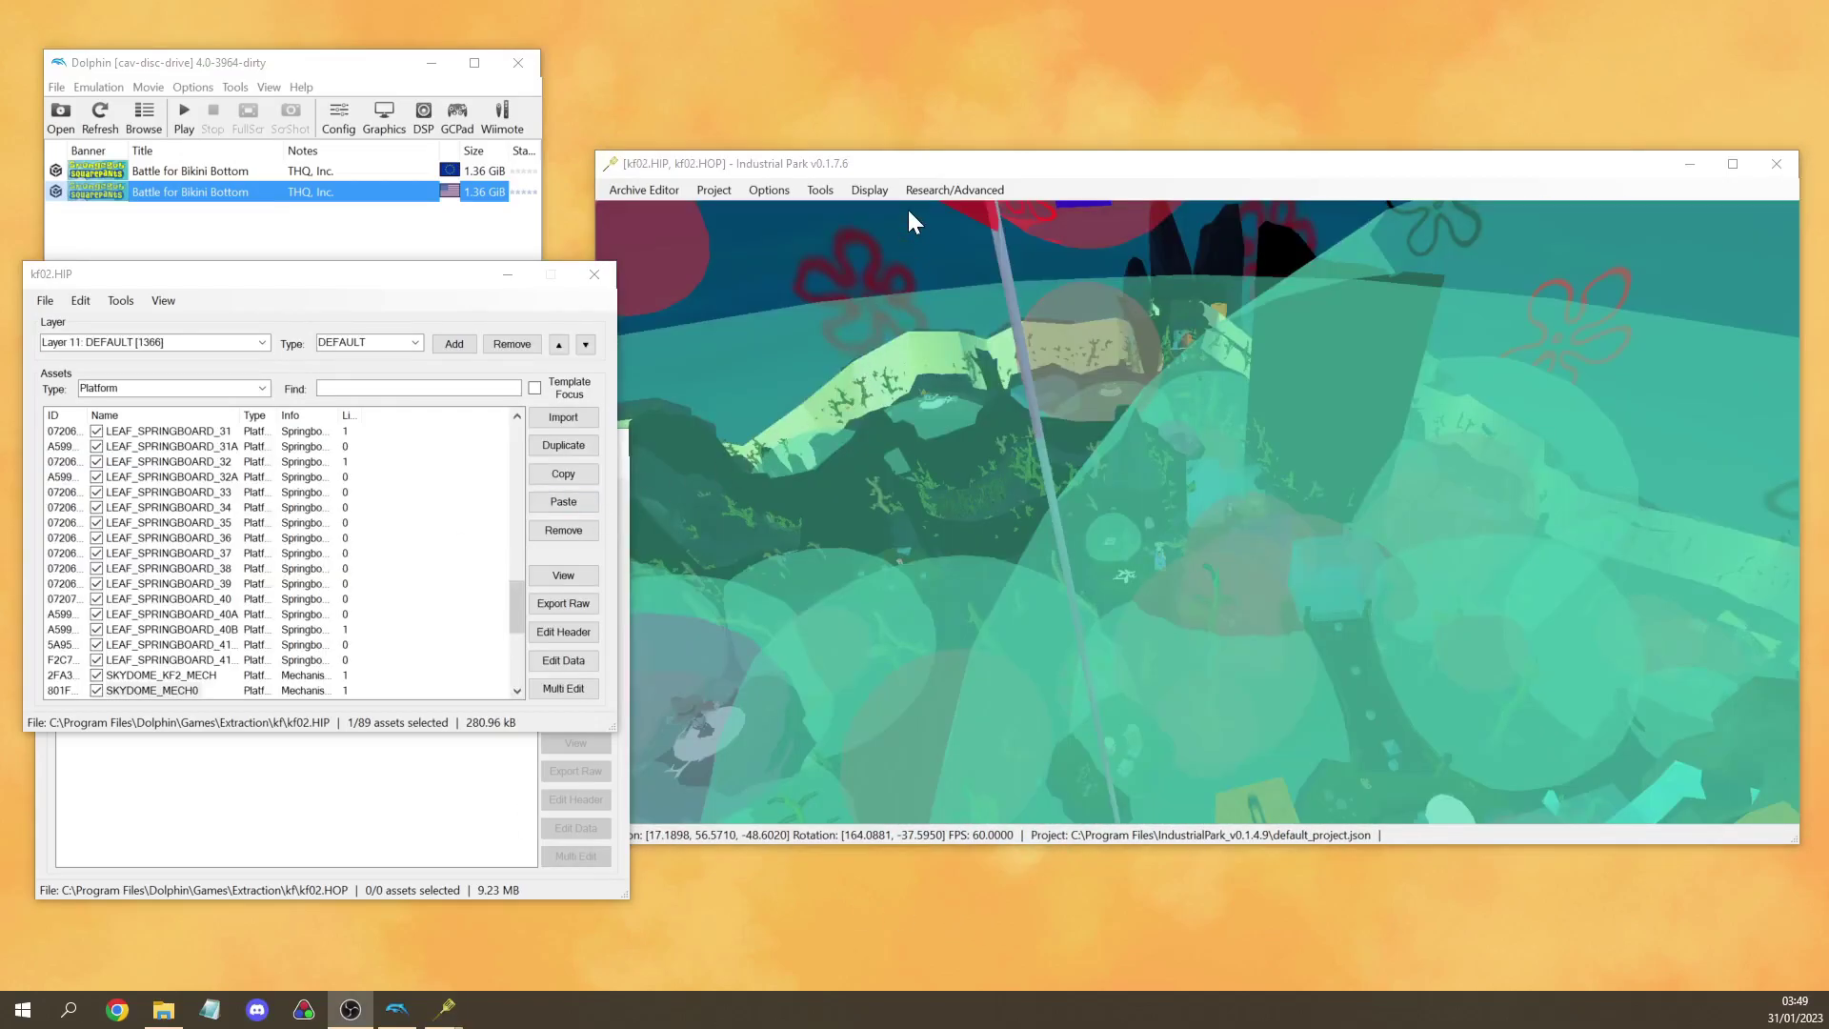
# Hide the Trigger, SFX and MovePoint asset types in the level display
pyautogui.click(880, 194)
pyautogui.moveTo(1045, 211)
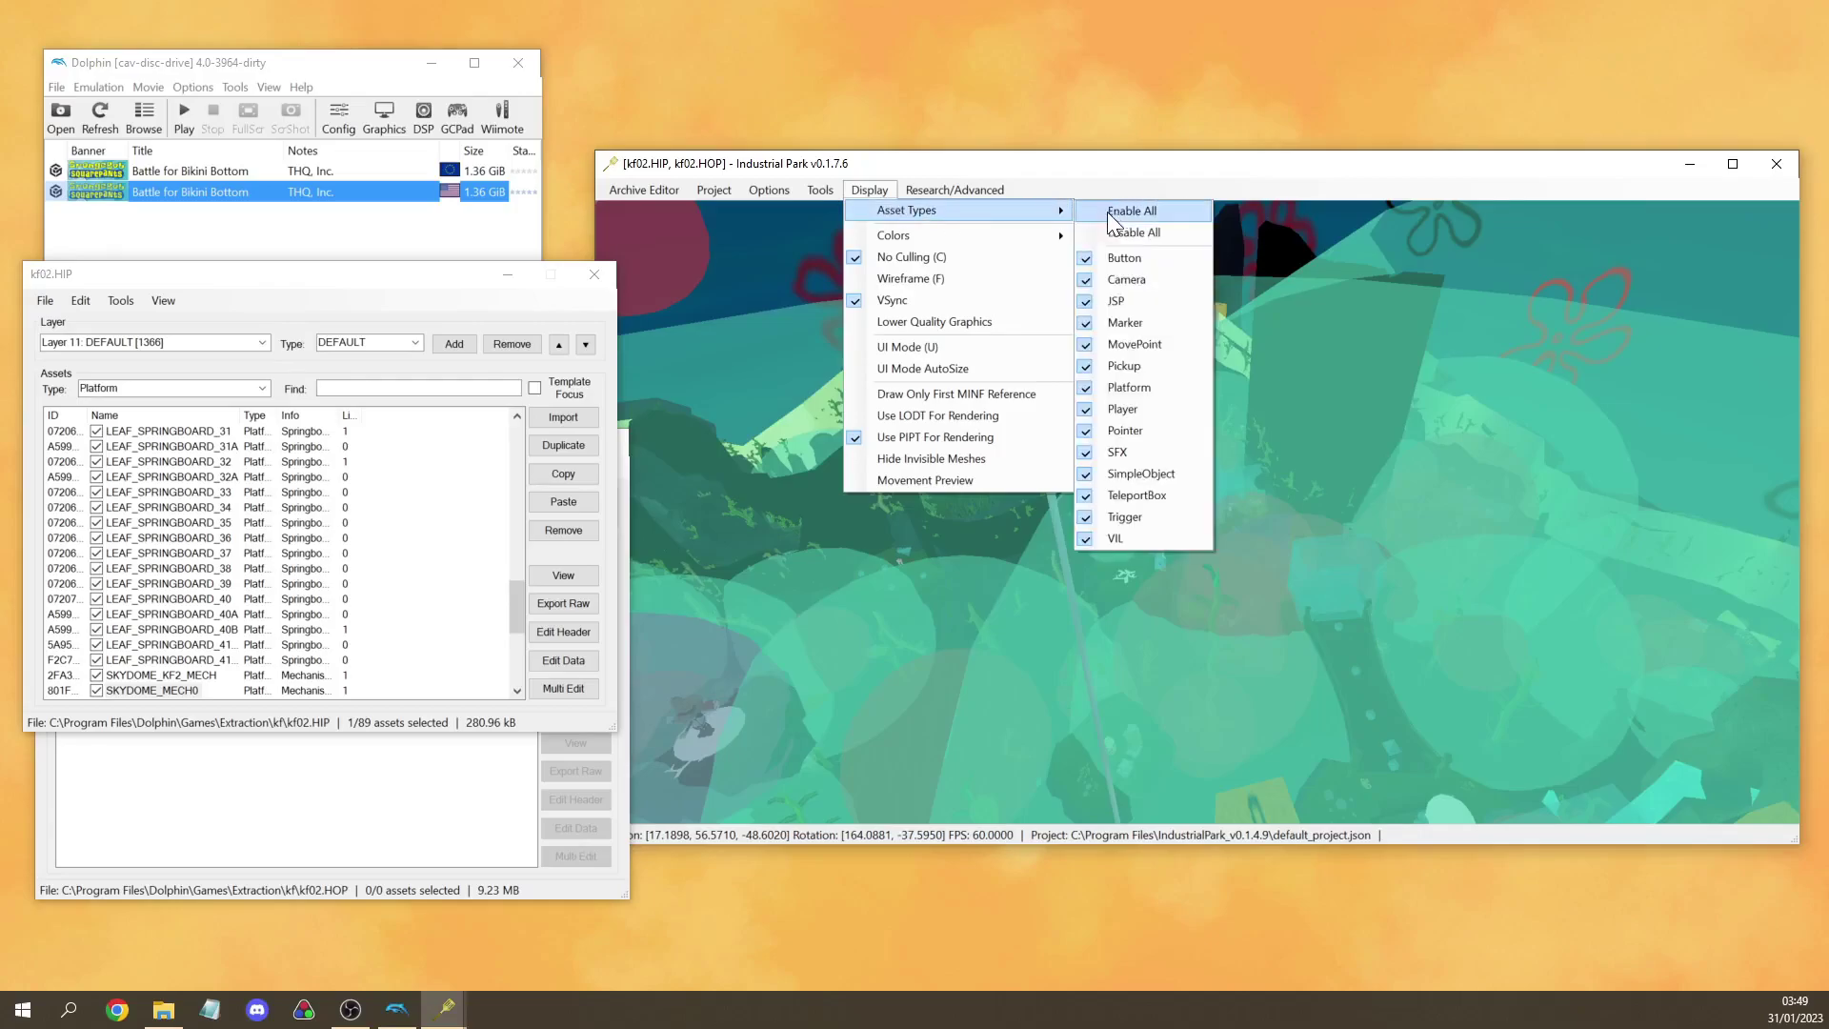
pyautogui.click(1140, 516)
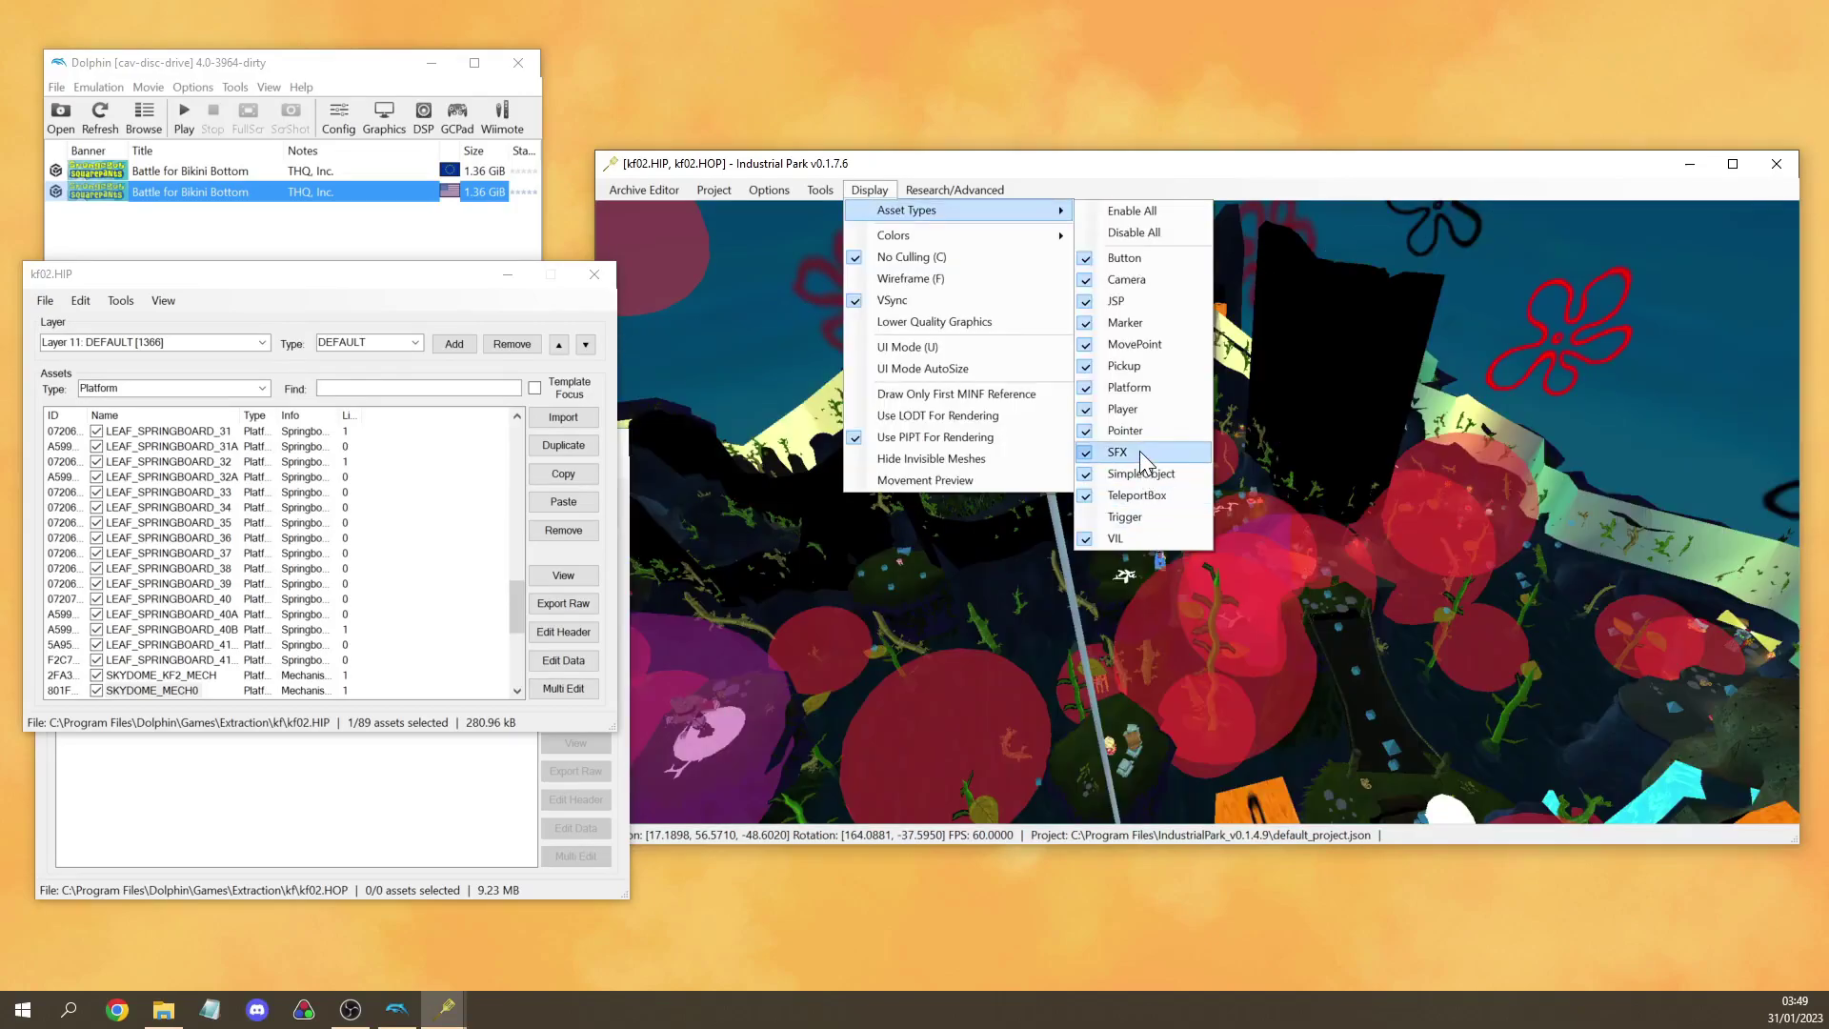
pyautogui.click(1140, 451)
pyautogui.click(1140, 344)
pyautogui.click(1110, 208)
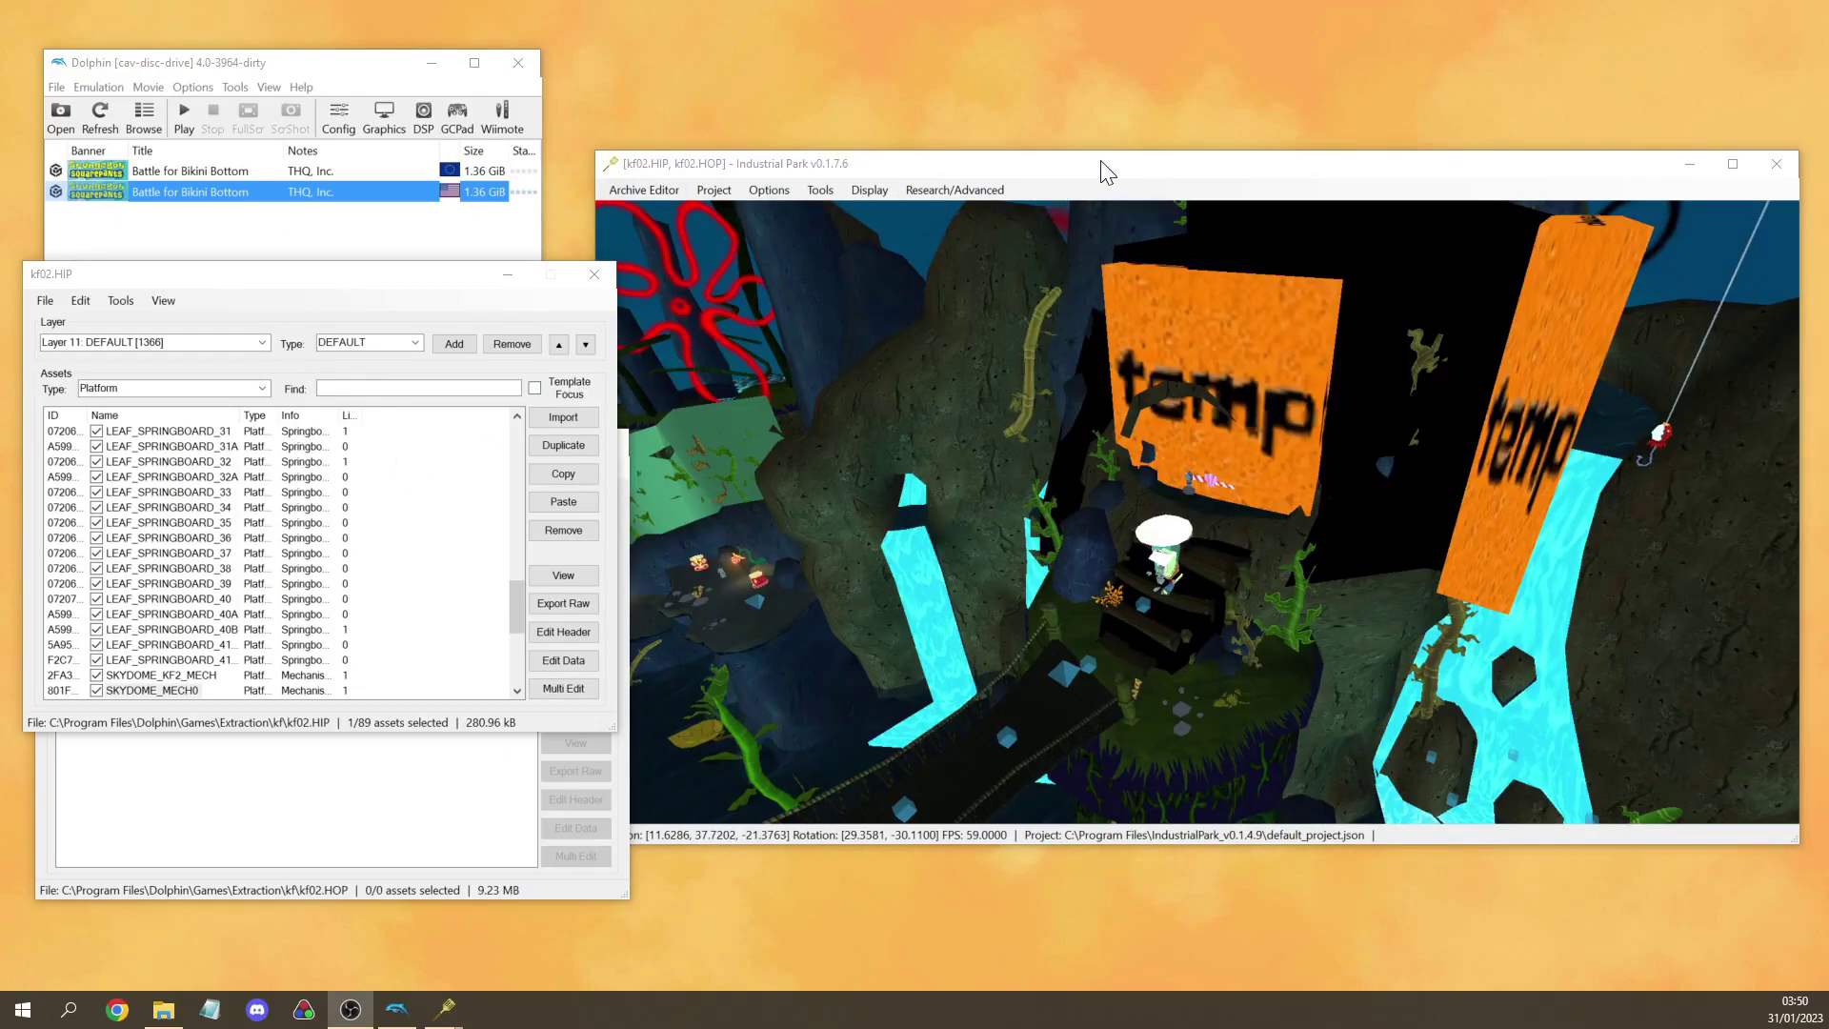
# Show the Trigger assets again to inspect them around the temp blocks, and hide them once more
pyautogui.click(876, 187)
pyautogui.moveTo(903, 211)
pyautogui.click(1181, 516)
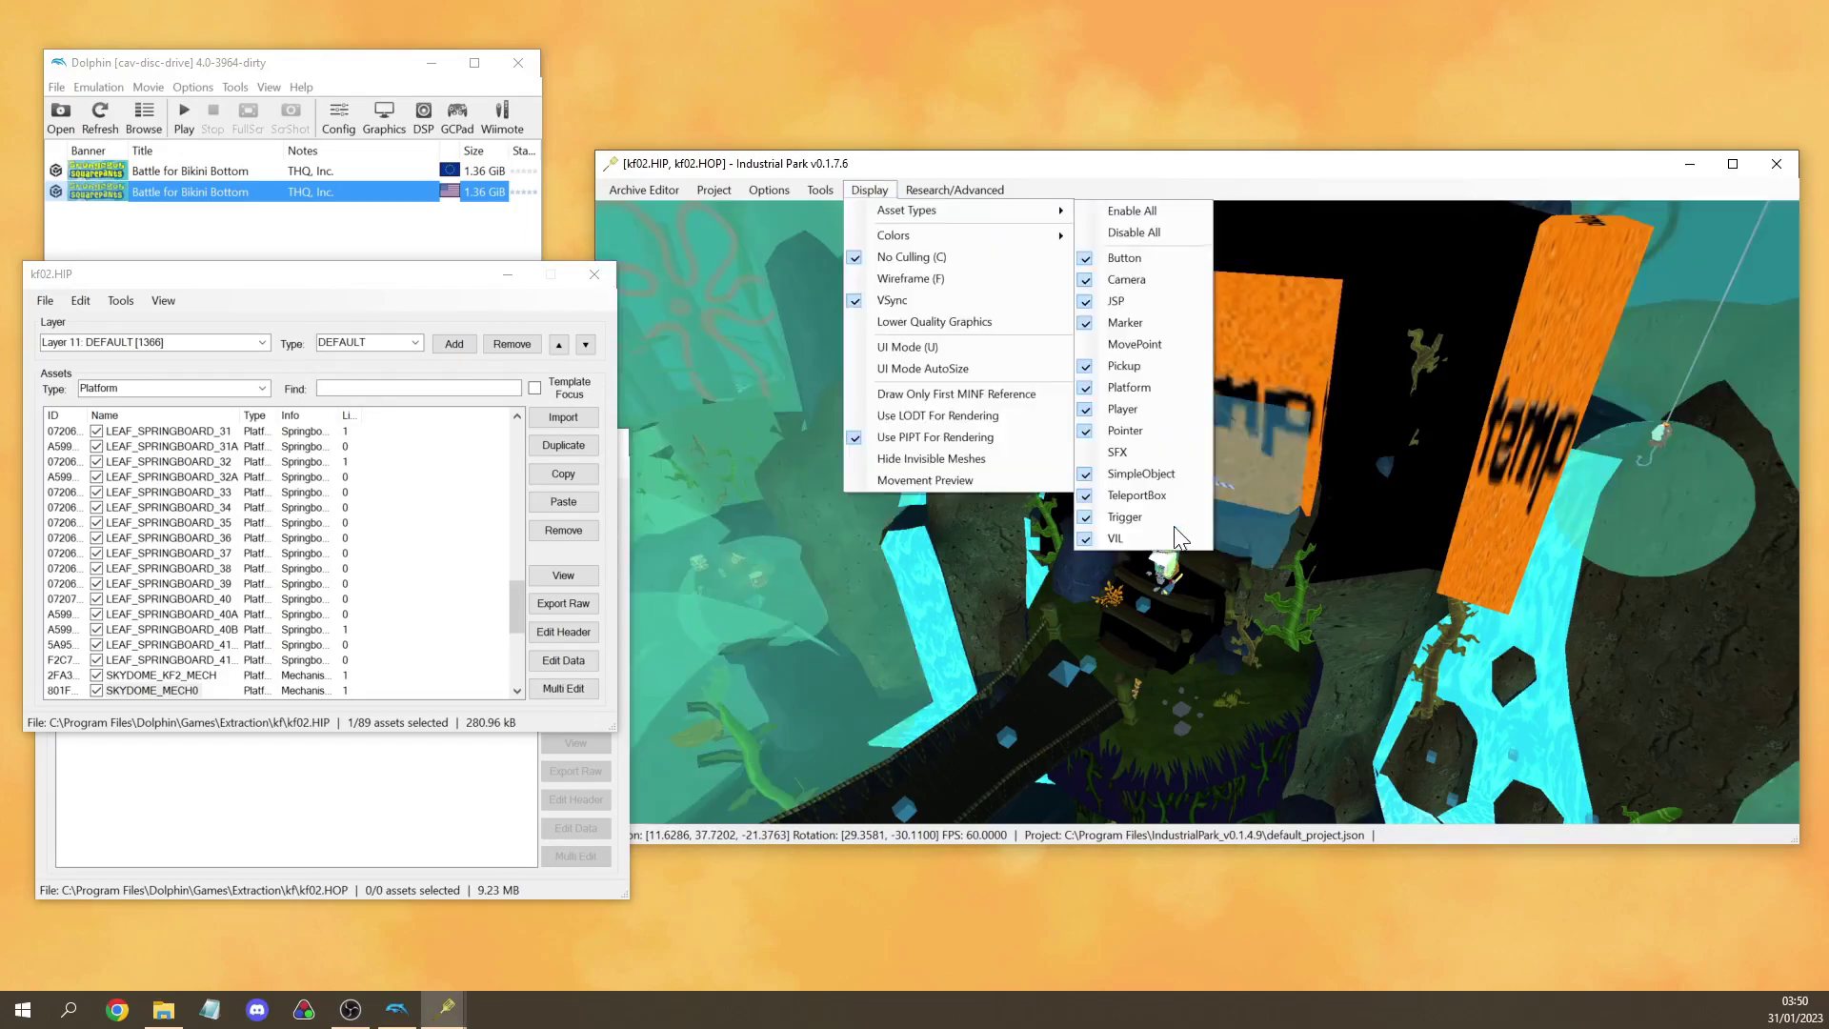
pyautogui.click(861, 185)
pyautogui.moveTo(953, 212)
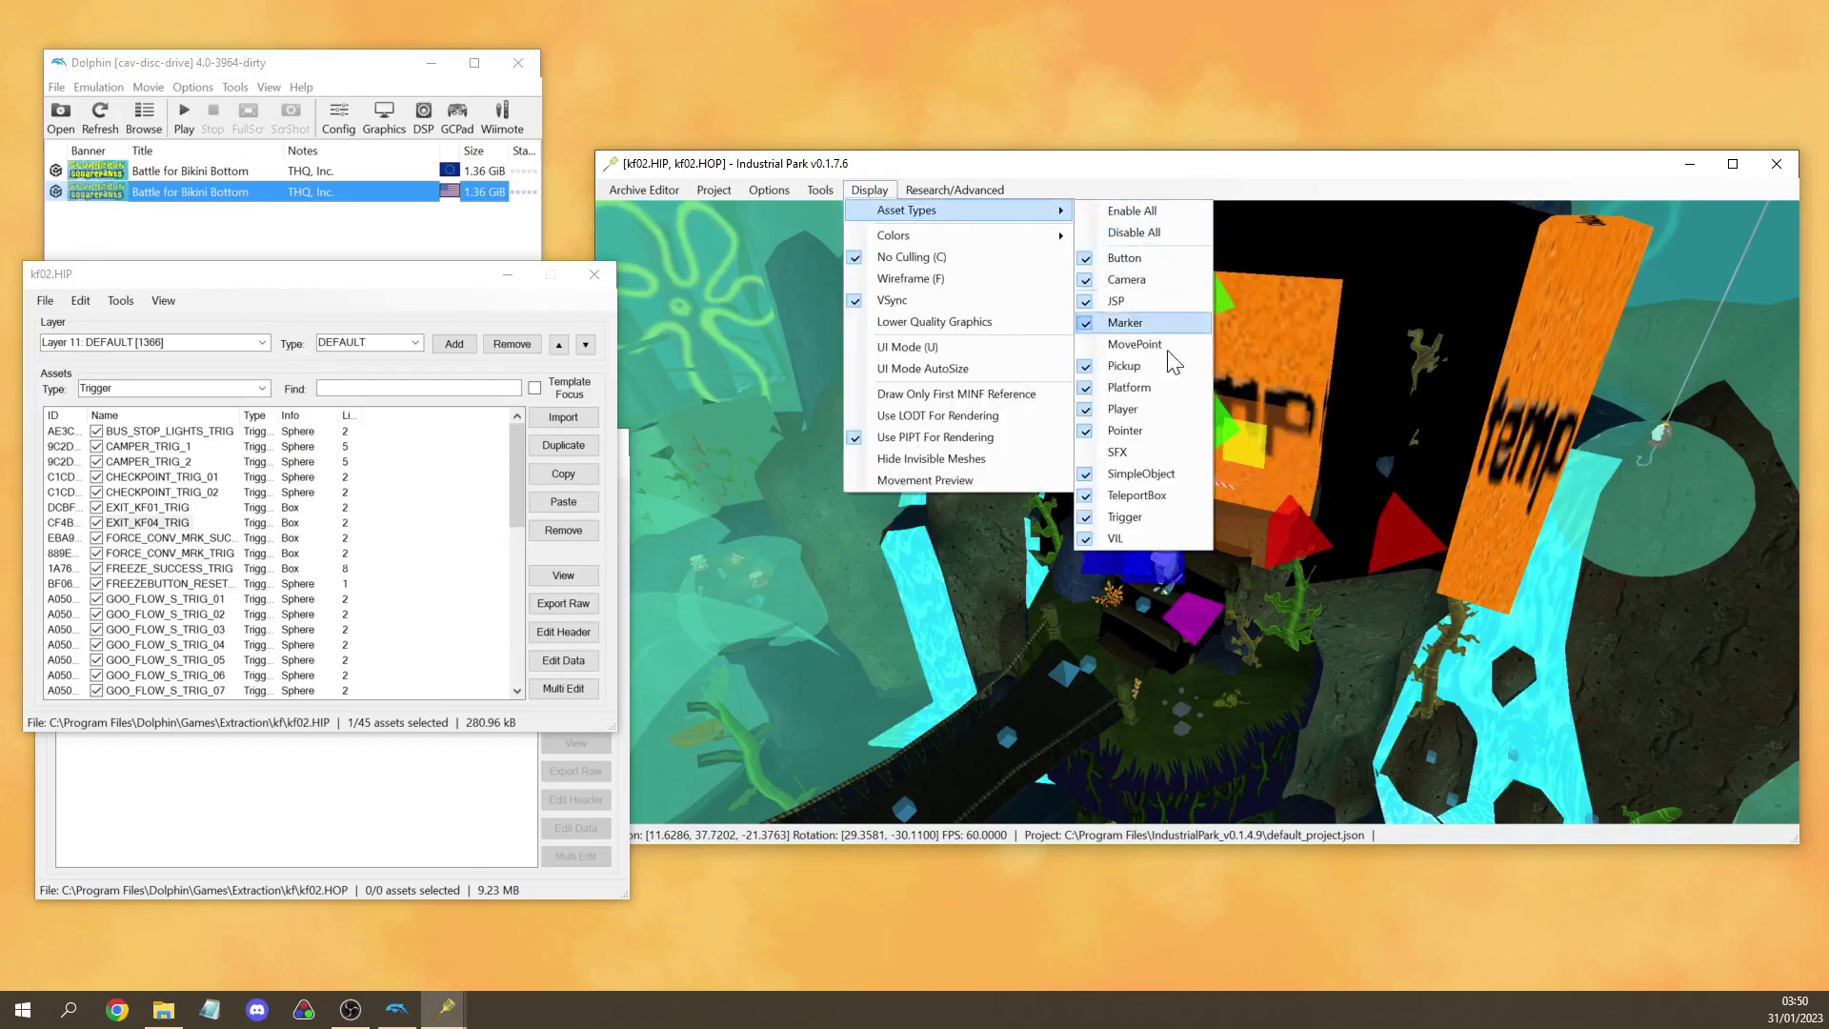
pyautogui.click(1160, 519)
pyautogui.click(1270, 200)
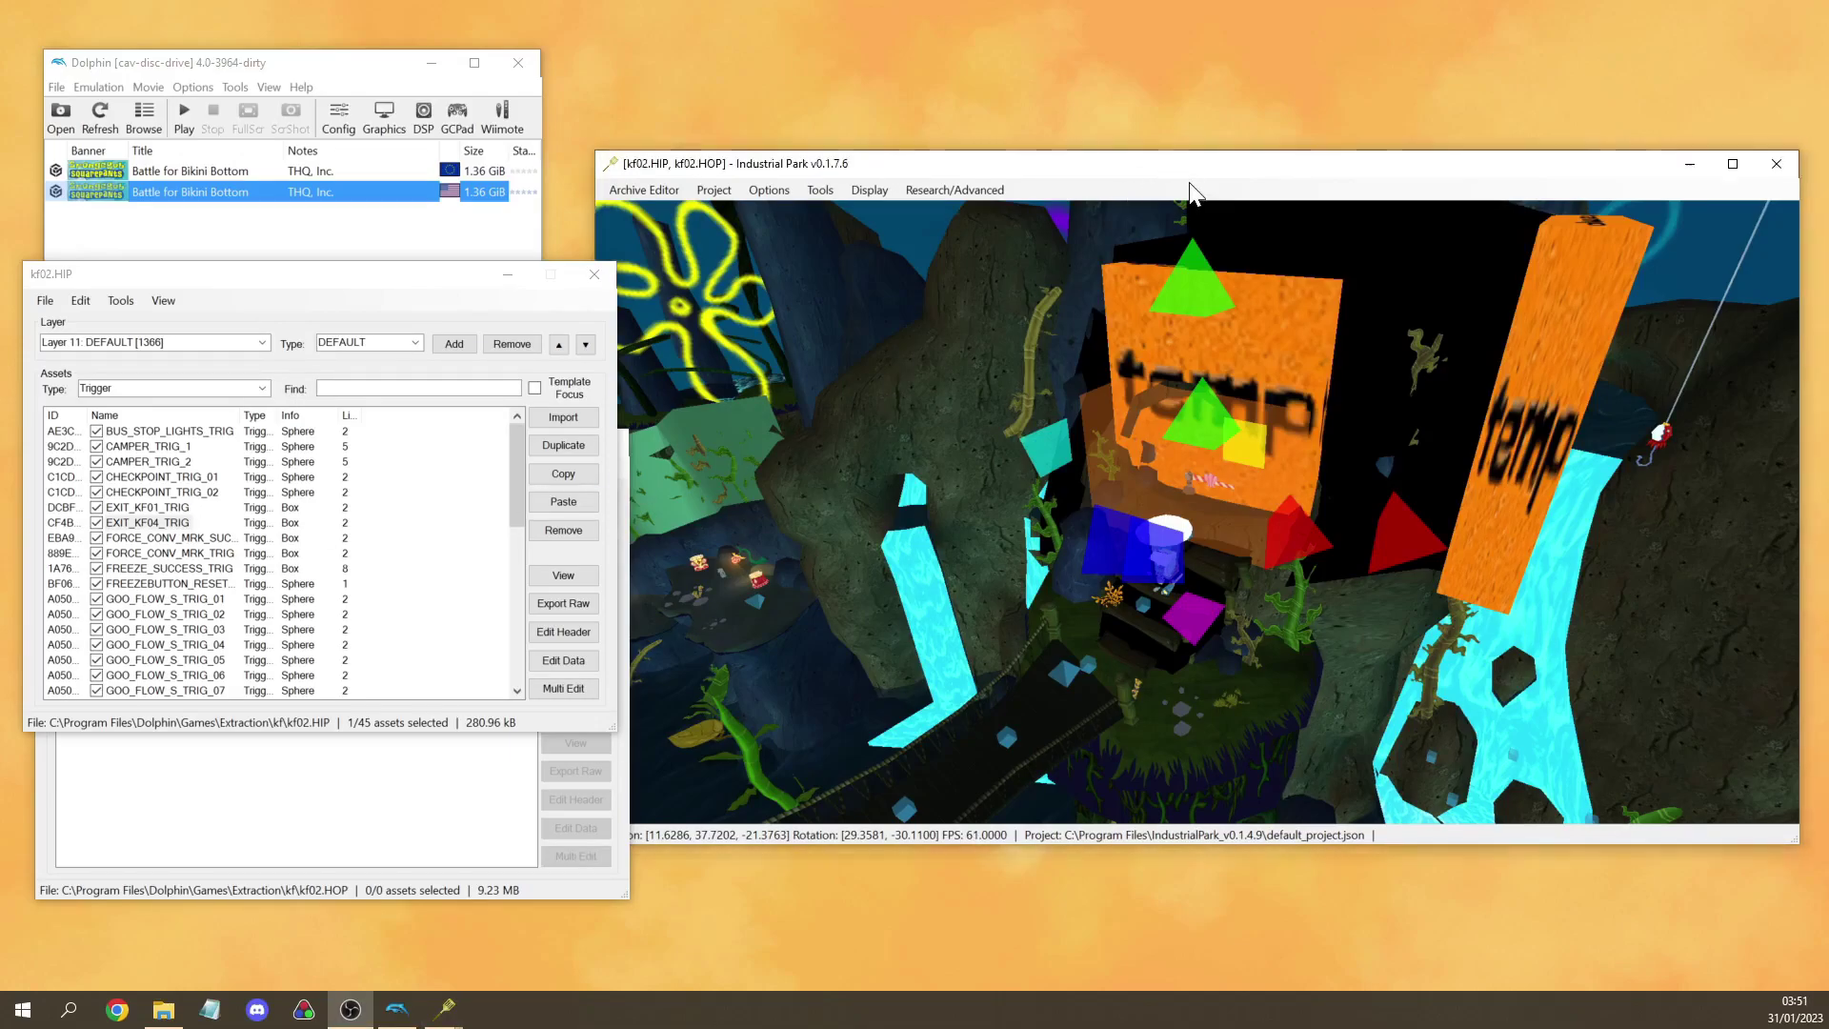
# Move the camera around the level and select the temp-textured block next to the hanging fishing hook
pyautogui.press('w')
pyautogui.click(1016, 307)
pyautogui.press('s')
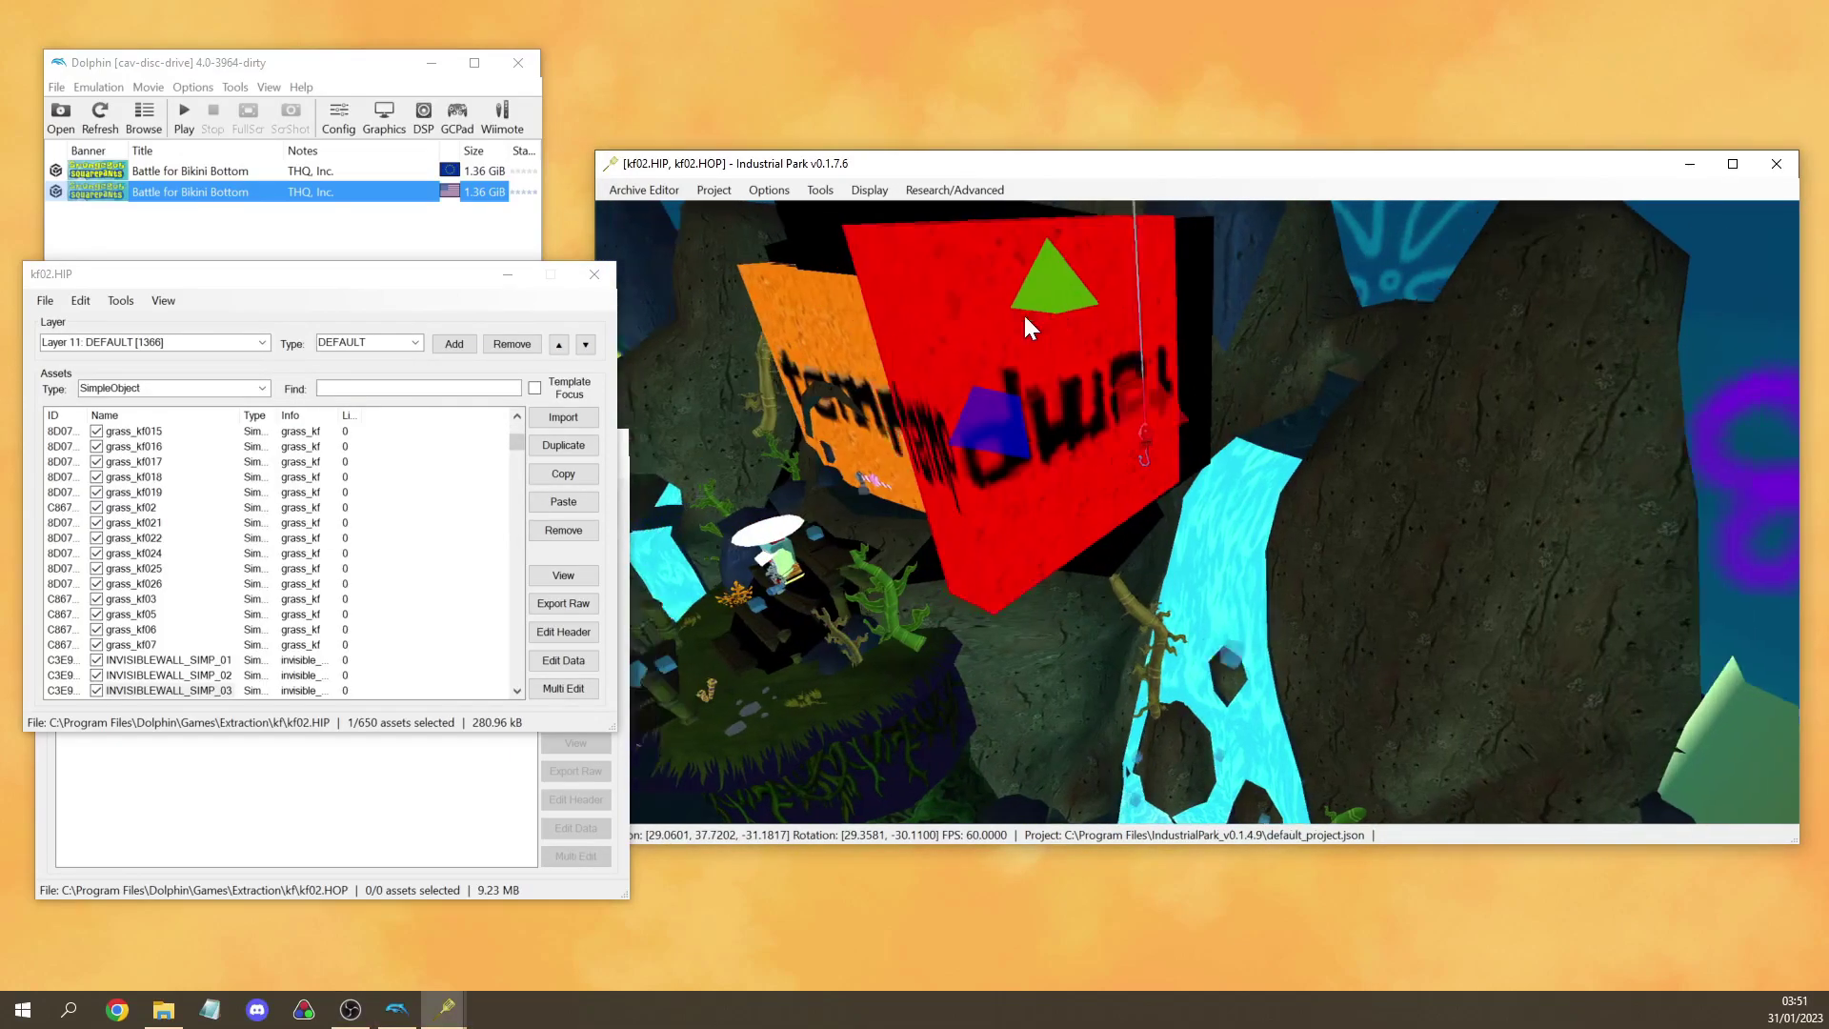